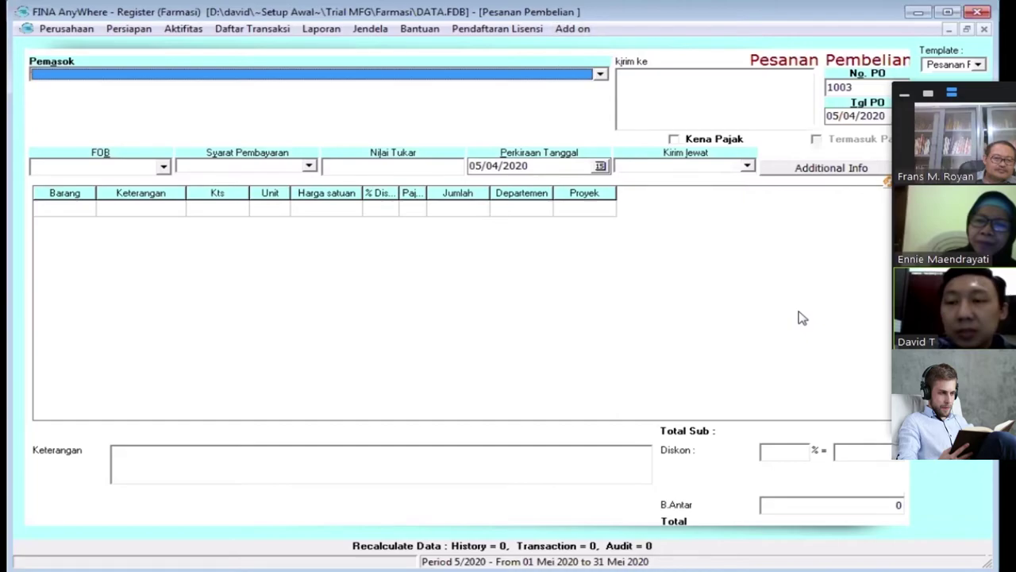
Select PT. Walgreens as the supplier of the purchase order, keeping the proposed order number and the 05/04/2020 date
{"action": "key", "text": "alt+Down"}
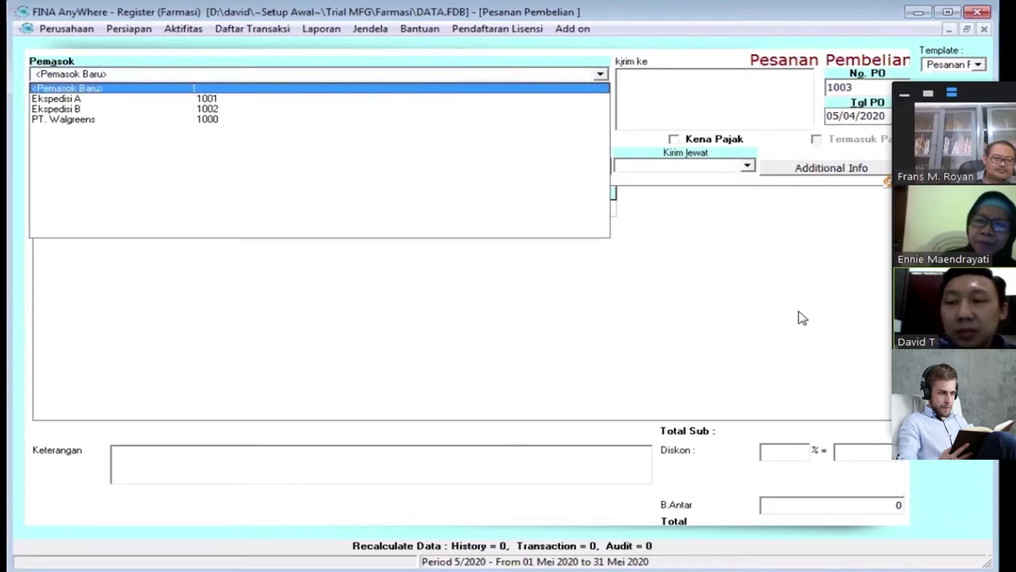
{"action": "key", "text": "Down"}
{"action": "key", "text": "Down"}
{"action": "key", "text": "Down"}
{"action": "key", "text": "Return"}
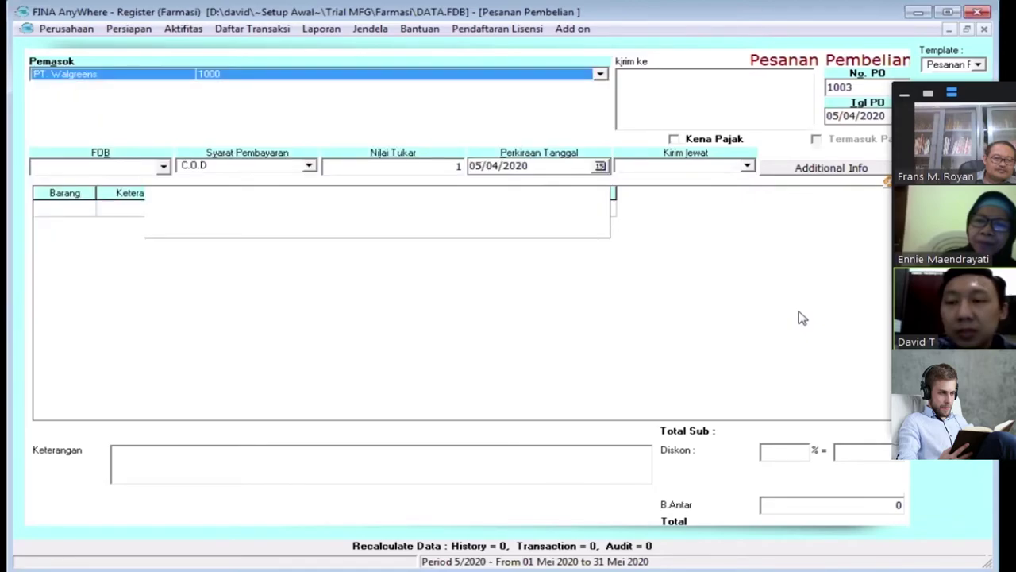
{"action": "key", "text": "Tab"}
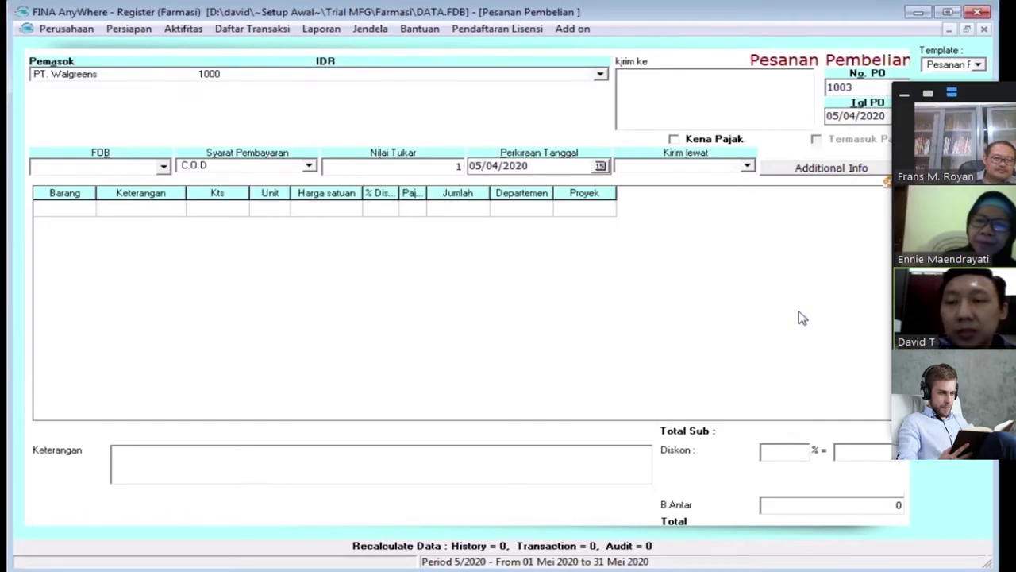
{"action": "key", "text": "Tab"}
{"action": "key", "text": "shift+Tab"}
{"action": "key", "text": "End"}
{"action": "key", "text": "Tab"}
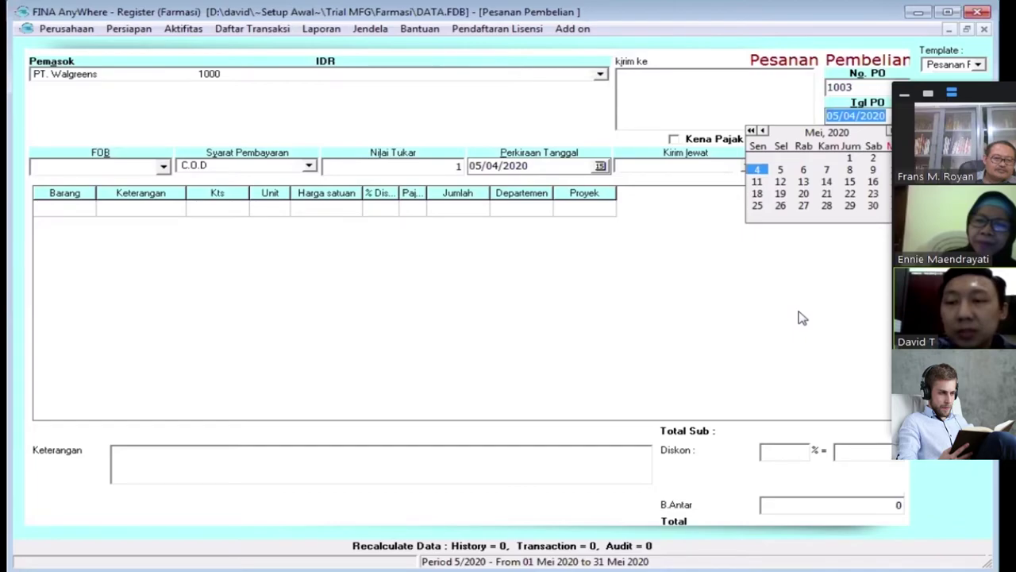
{"action": "key", "text": "Escape"}
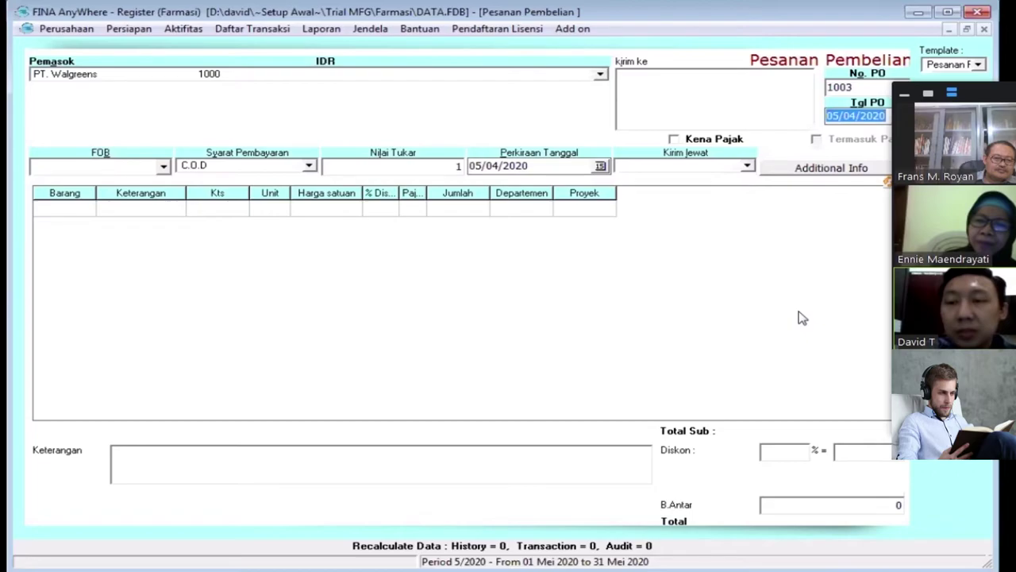
{"action": "key", "text": "Tab"}
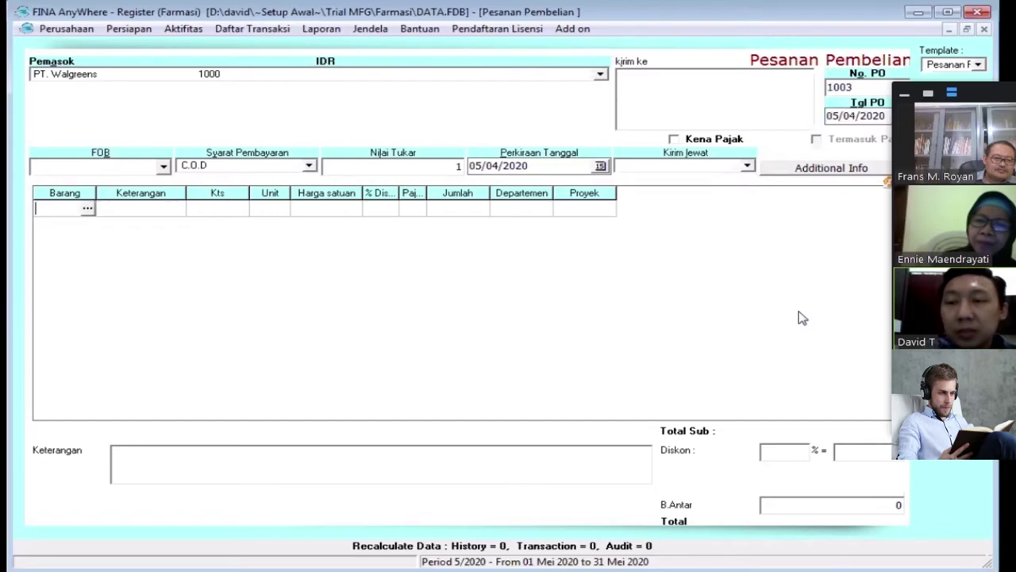
Add the item Aerosil (1101001) to the first line of the purchase order from the item list
{"action": "key", "text": "Return"}
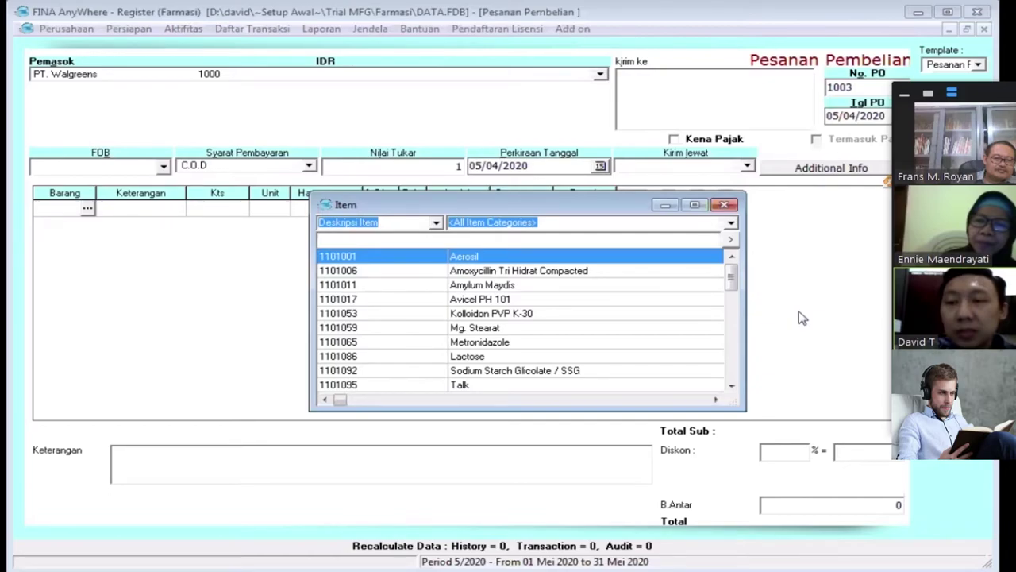
{"action": "type", "text": "aeo"}
{"action": "key", "text": "BackSpace"}
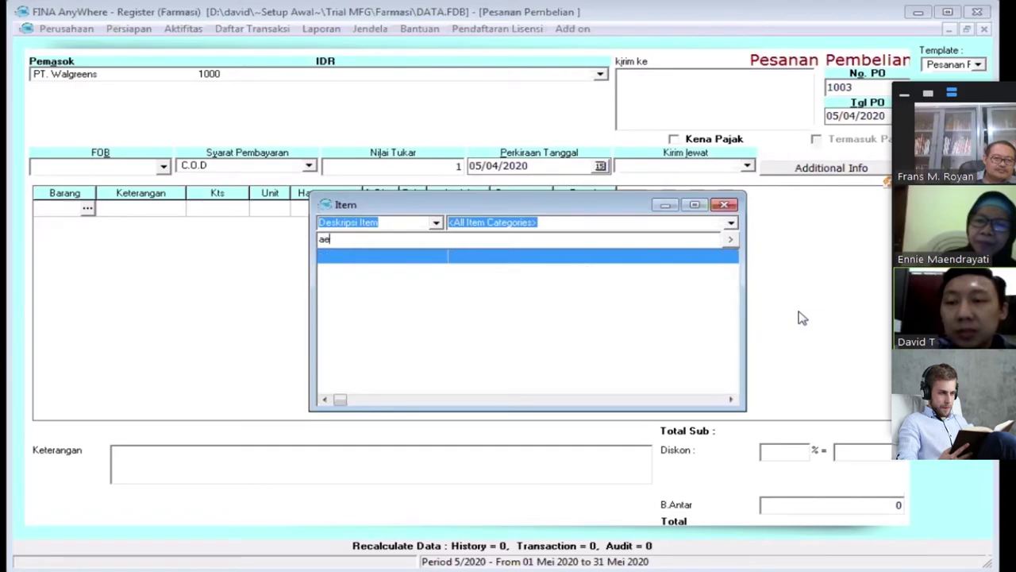
{"action": "type", "text": "r"}
{"action": "key", "text": "BackSpace"}
{"action": "key", "text": "BackSpace"}
{"action": "key", "text": "BackSpace"}
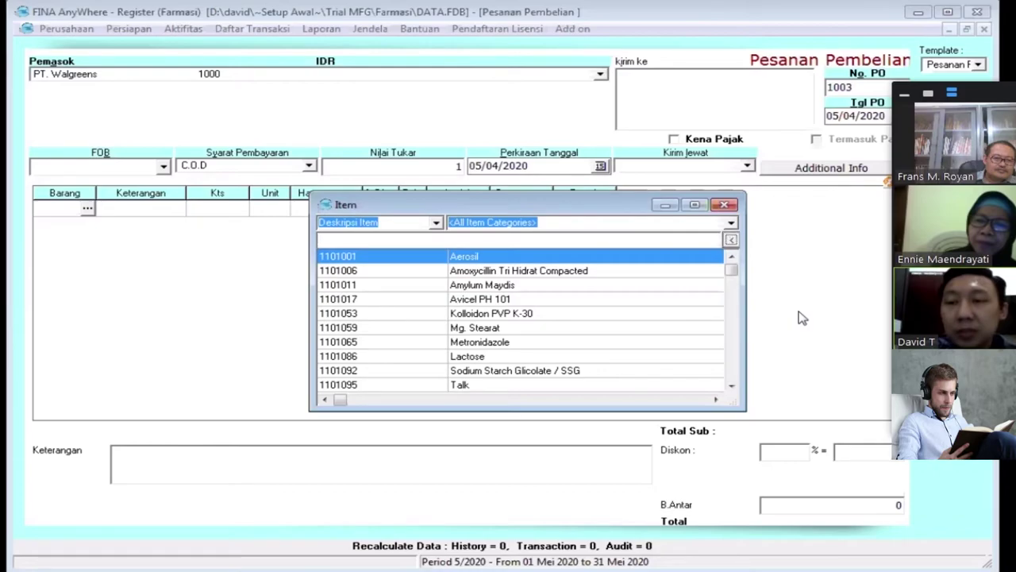
{"action": "key", "text": "Return"}
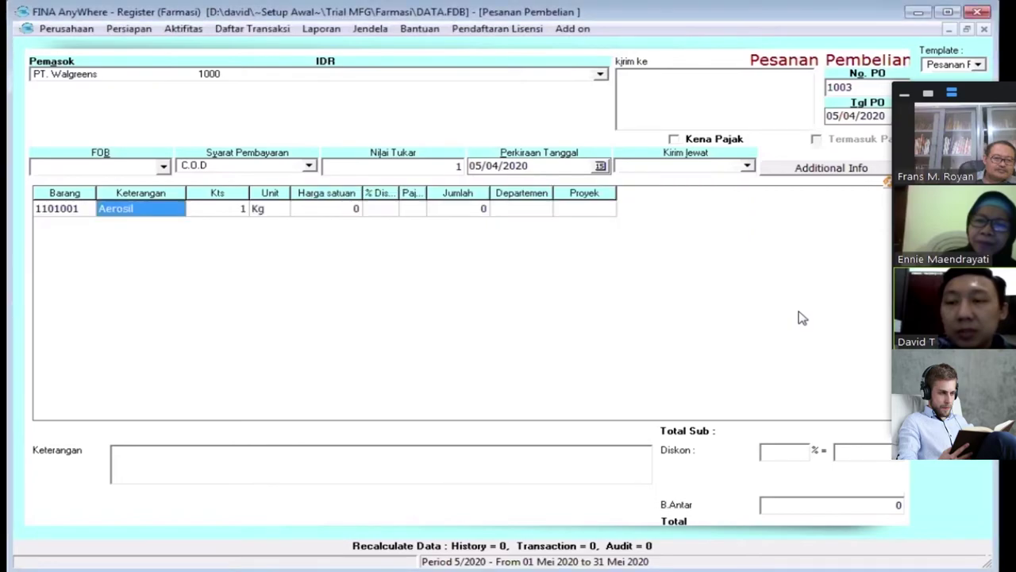
Set the ordered quantity of the Aerosil line to 10
{"action": "key", "text": "Return"}
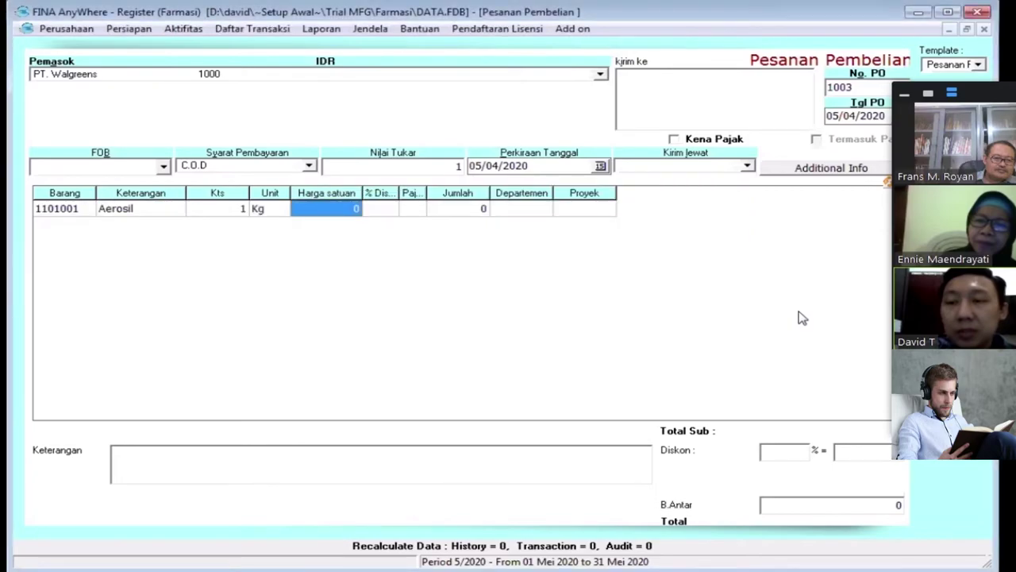
{"action": "key", "text": "shift+Tab"}
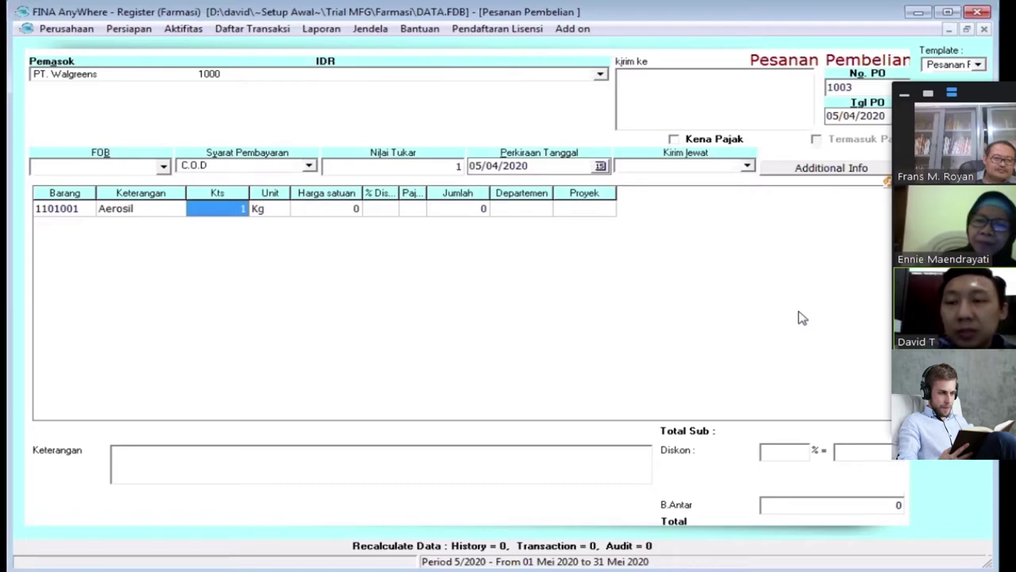
{"action": "type", "text": "10"}
{"action": "key", "text": "Return"}
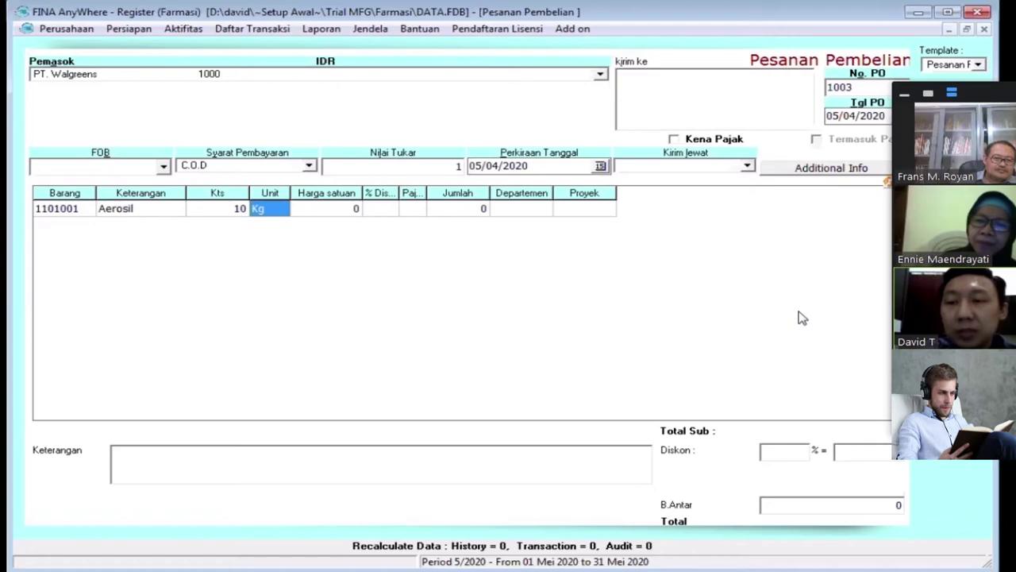
Review the purchase price history of the Aerosil item for this supplier
{"action": "key", "text": "Menu"}
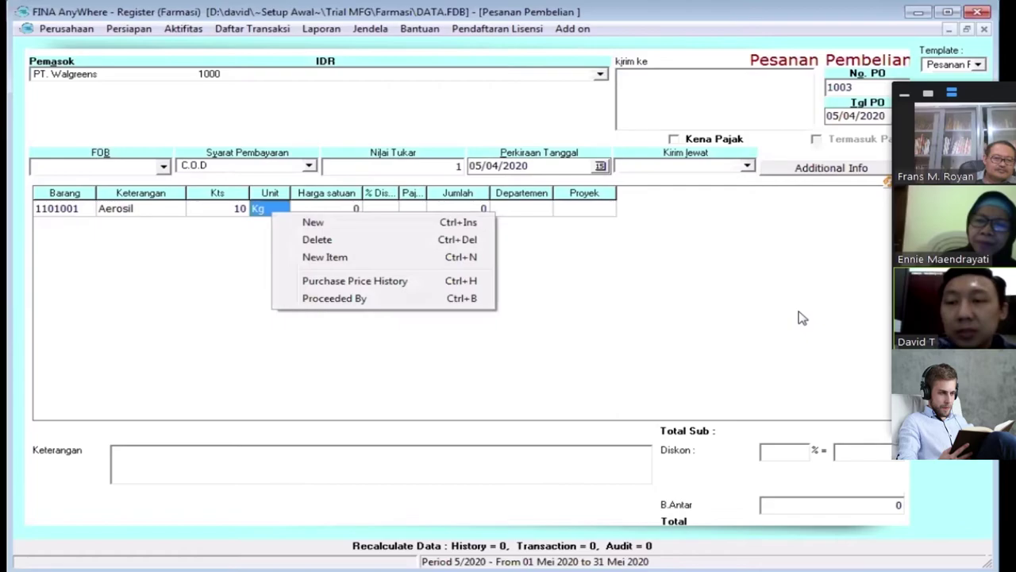
{"action": "key", "text": "Down"}
{"action": "key", "text": "Down"}
{"action": "key", "text": "Down"}
{"action": "key", "text": "Down"}
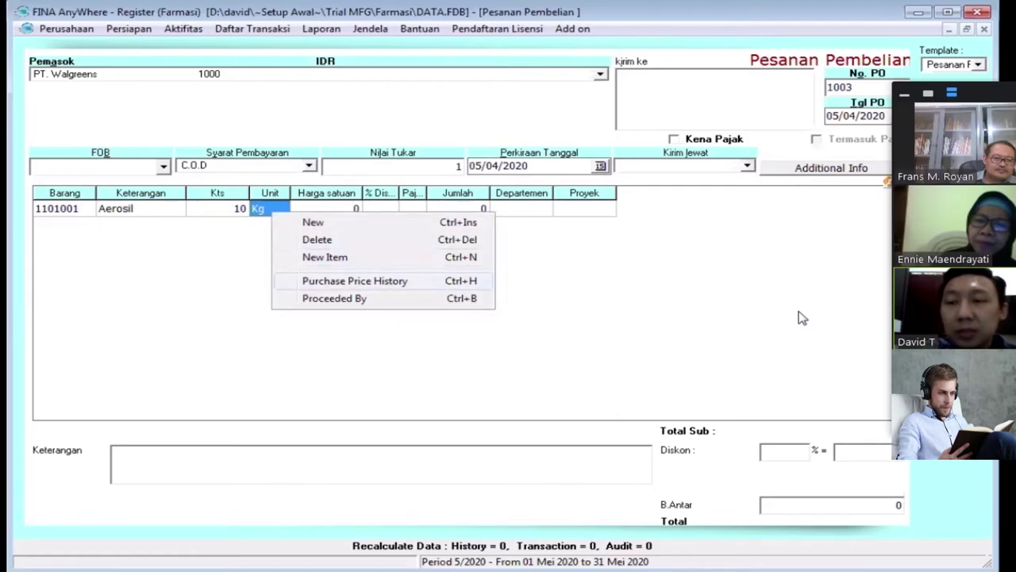
{"action": "key", "text": "Return"}
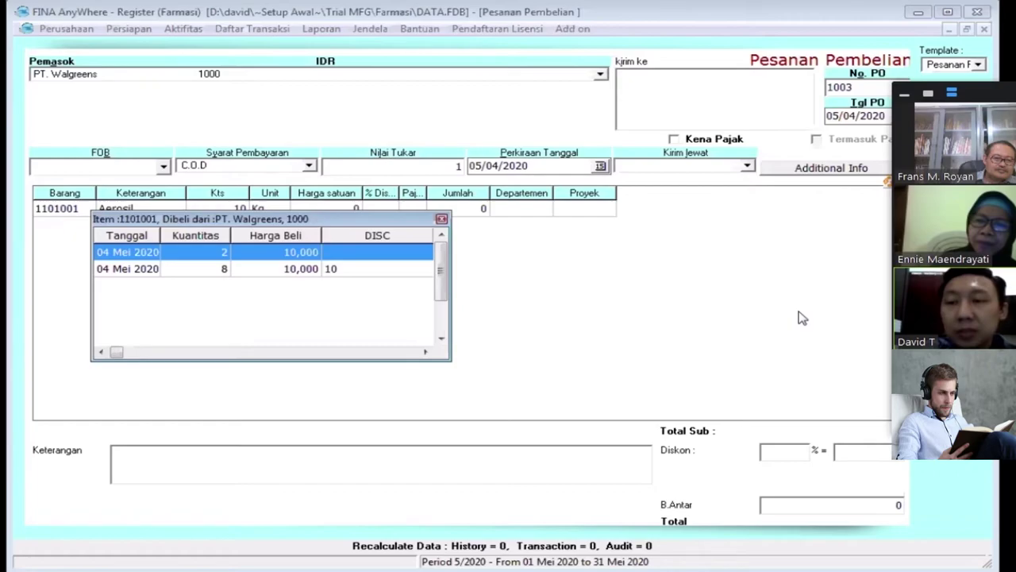
{"action": "key", "text": "Escape"}
Set the unit price of the Aerosil line to 10,000
{"action": "key", "text": "Tab"}
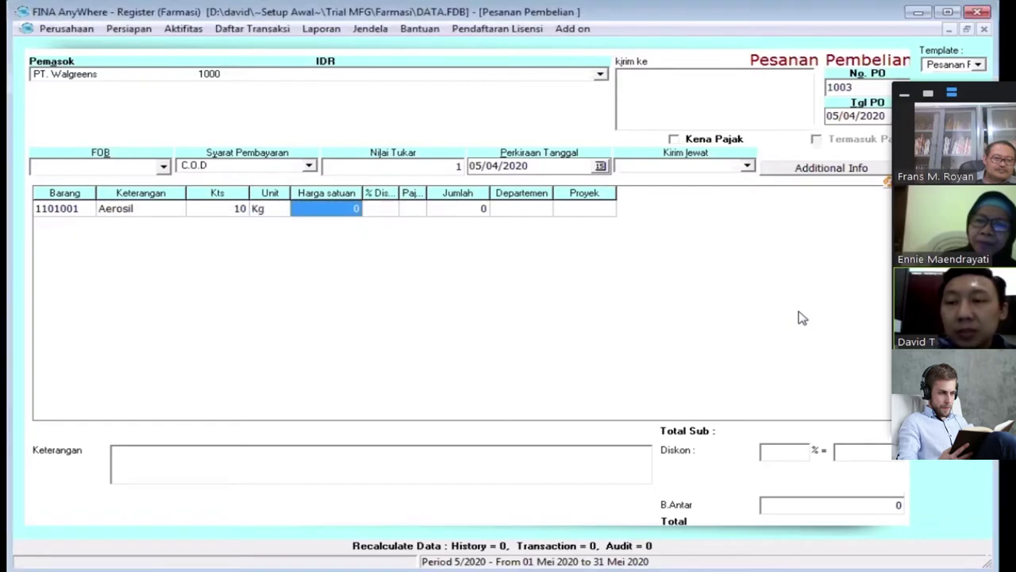
{"action": "type", "text": "10000"}
{"action": "key", "text": "Tab"}
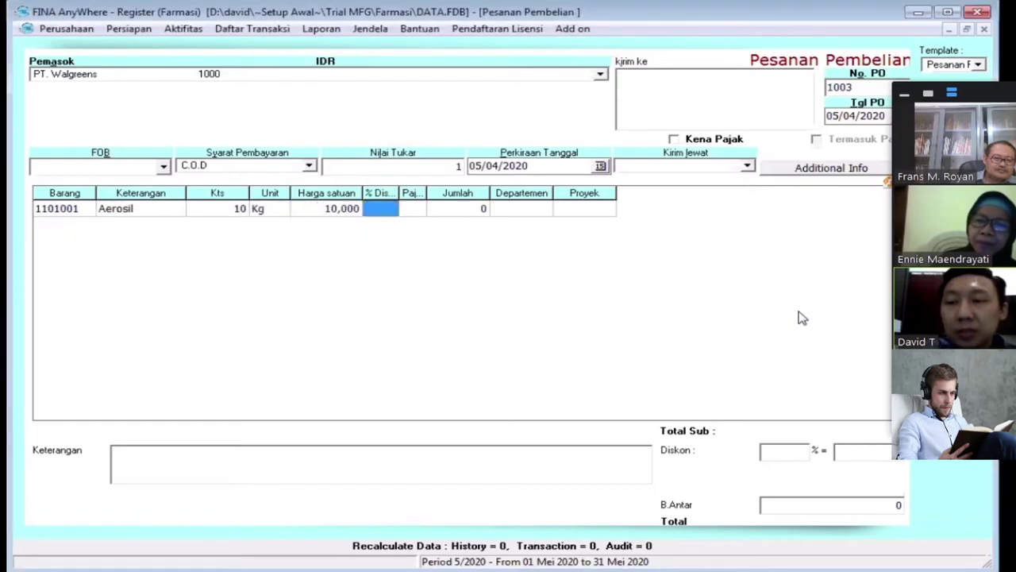
{"action": "key", "text": "shift+Tab"}
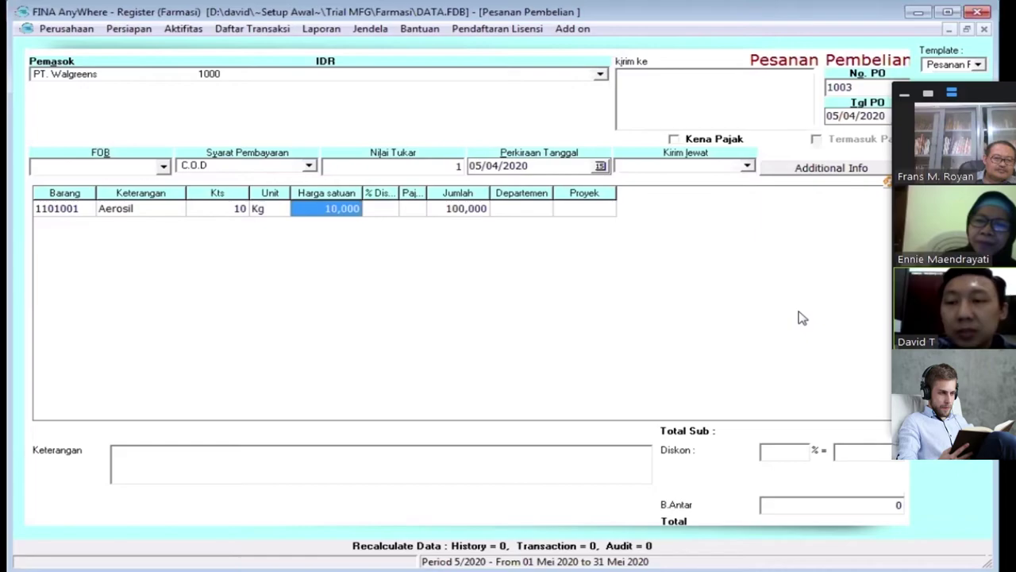
Save the purchase order with its print preview, and close both to return to the purchasing navigator
{"action": "key", "text": "ctrl+s"}
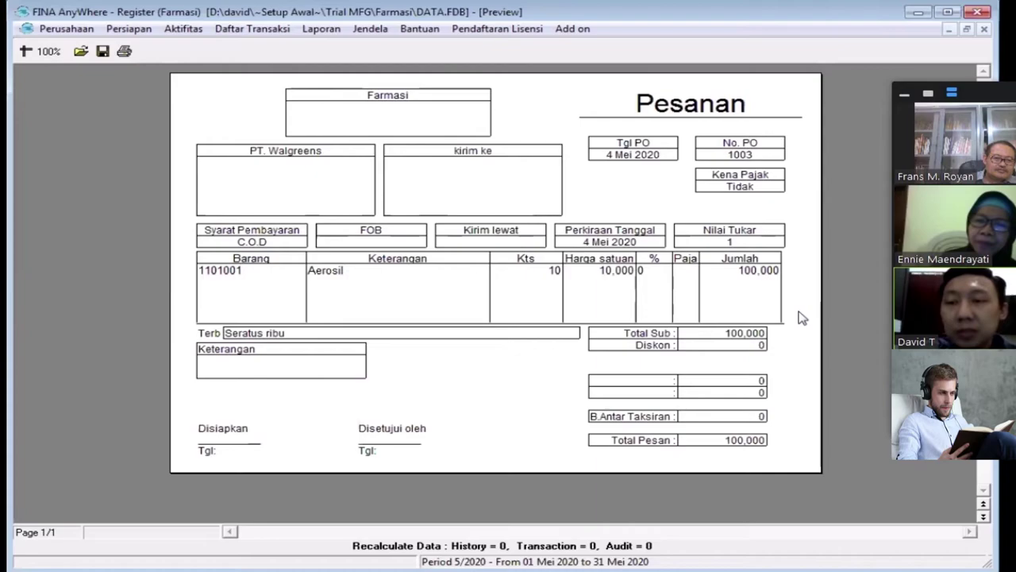
{"action": "key", "text": "Escape"}
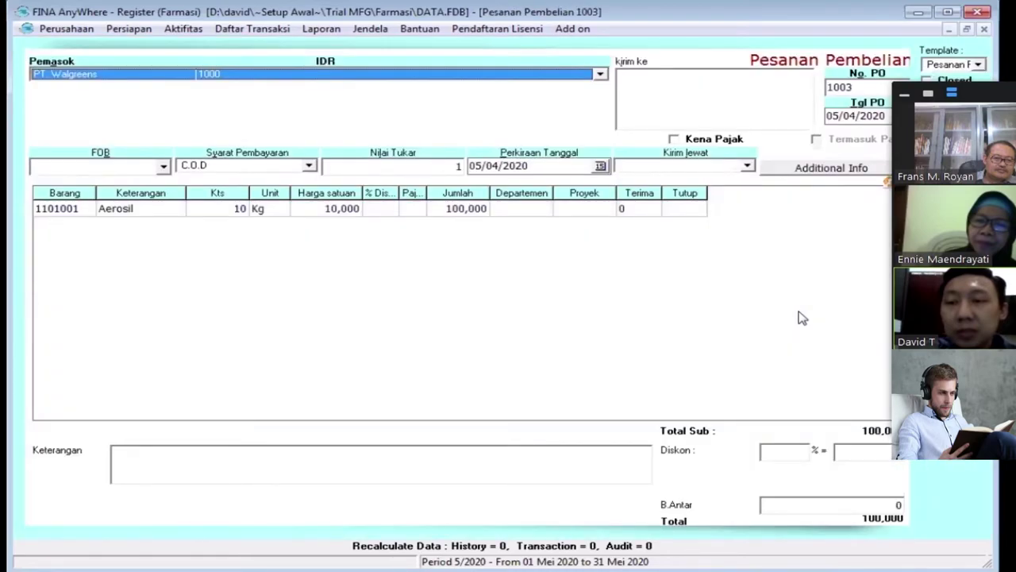
{"action": "key", "text": "Escape"}
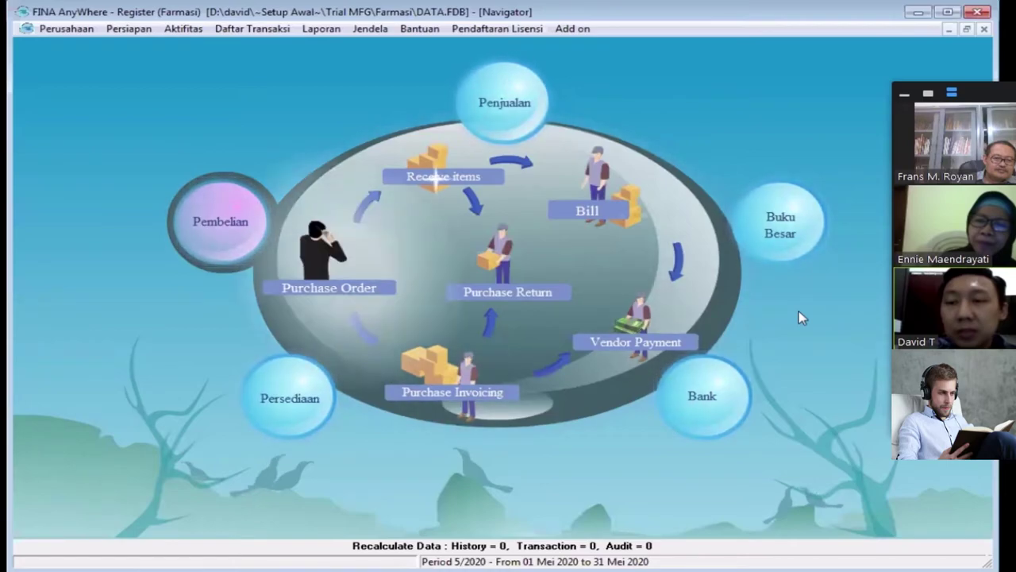
Create a new goods receipt with PT. Walgreens as the supplier
{"action": "key", "text": "Return"}
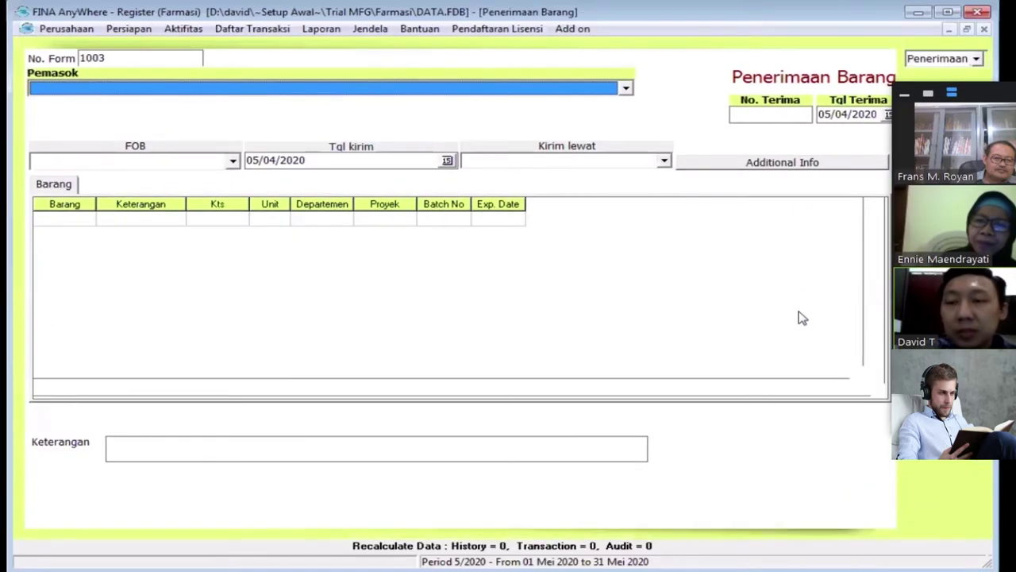
{"action": "key", "text": "alt+Down"}
{"action": "key", "text": "End"}
{"action": "key", "text": "Return"}
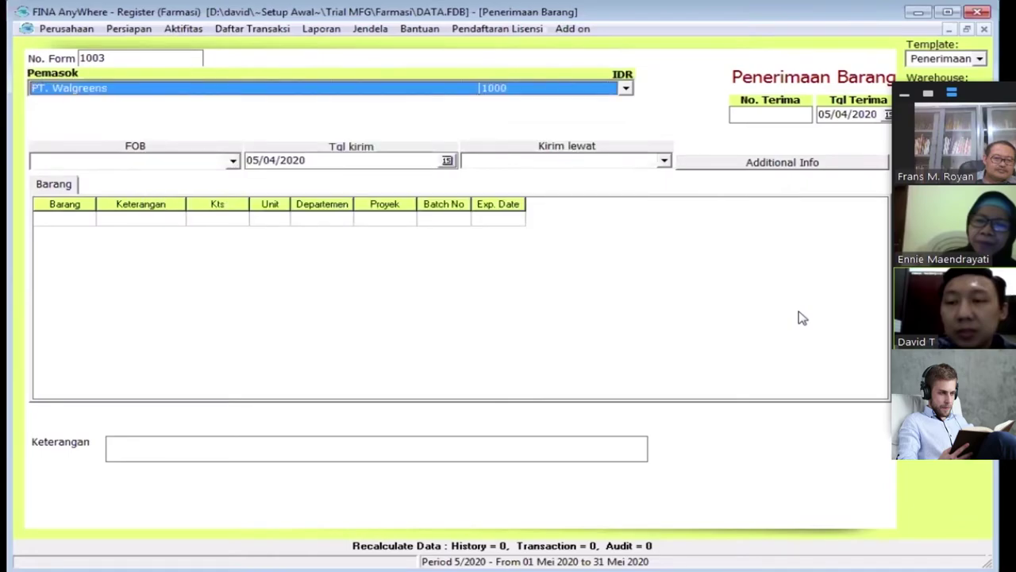
{"action": "key", "text": "Tab"}
Enter 142225 as the receipt number, keeping the proposed receipt date
{"action": "type", "text": "14222"}
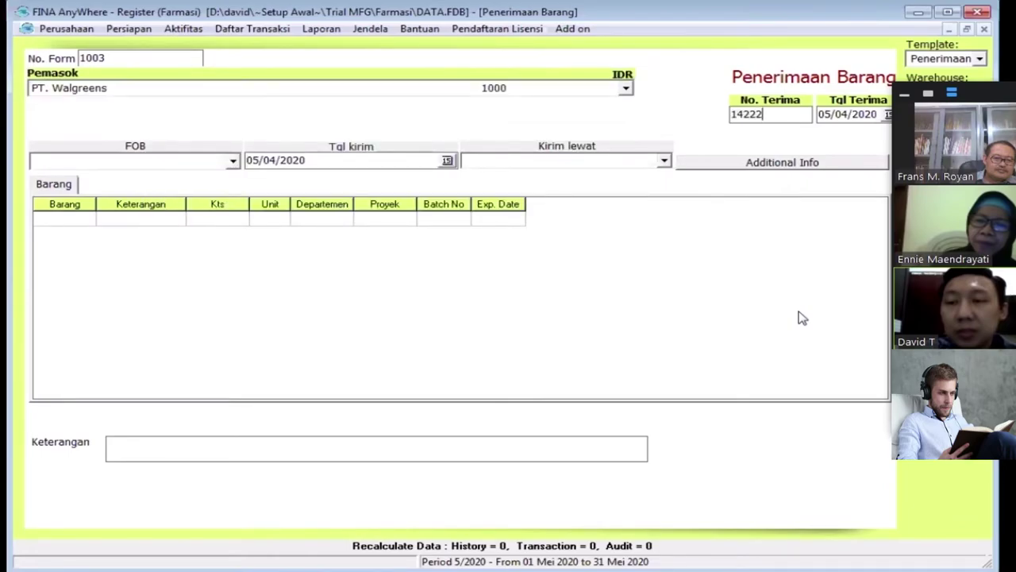
{"action": "type", "text": "5"}
{"action": "key", "text": "Tab"}
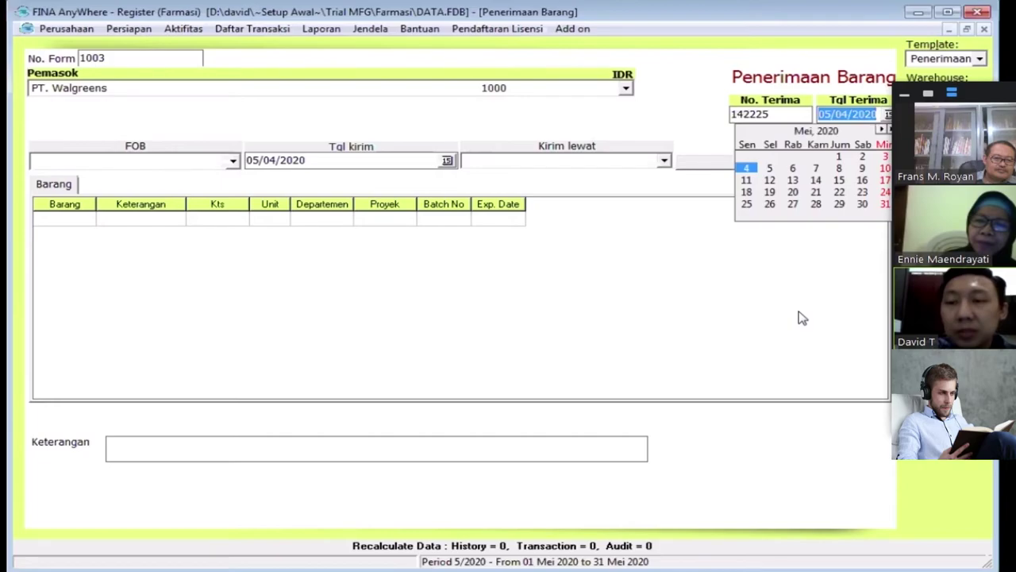
Load the newly saved Aerosil purchase order into the goods receipt
{"action": "left_click", "coordinate": [802, 317]}
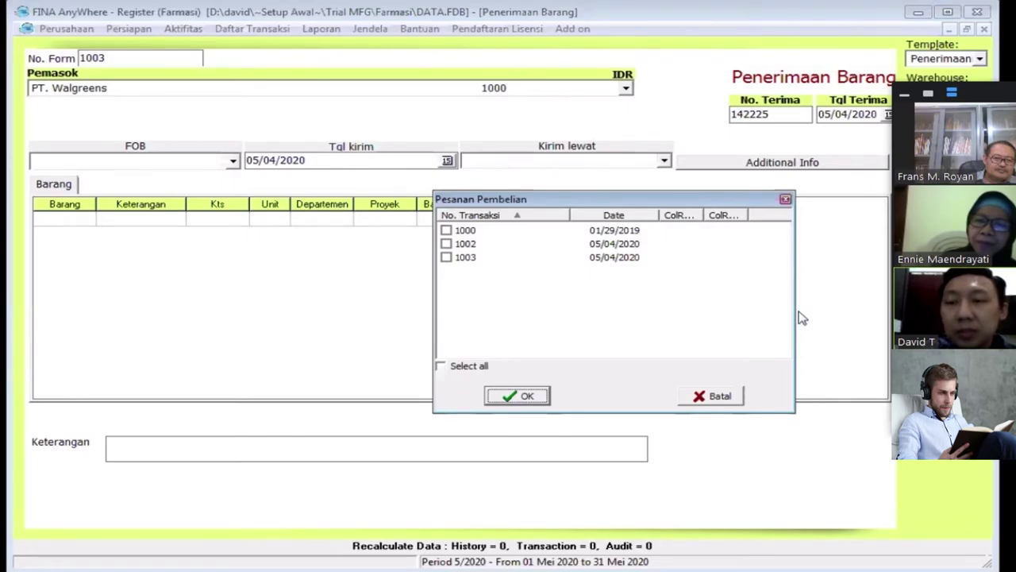
{"action": "key", "text": "space"}
{"action": "key", "text": "Return"}
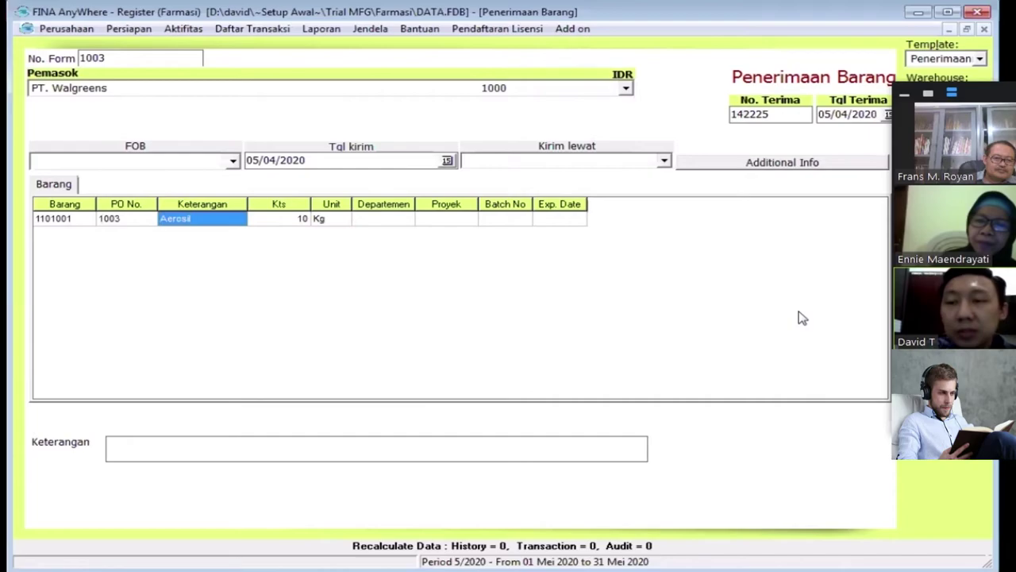
Set the received quantity of the Aerosil line to 8, and save and close the goods receipt
{"action": "key", "text": "Tab"}
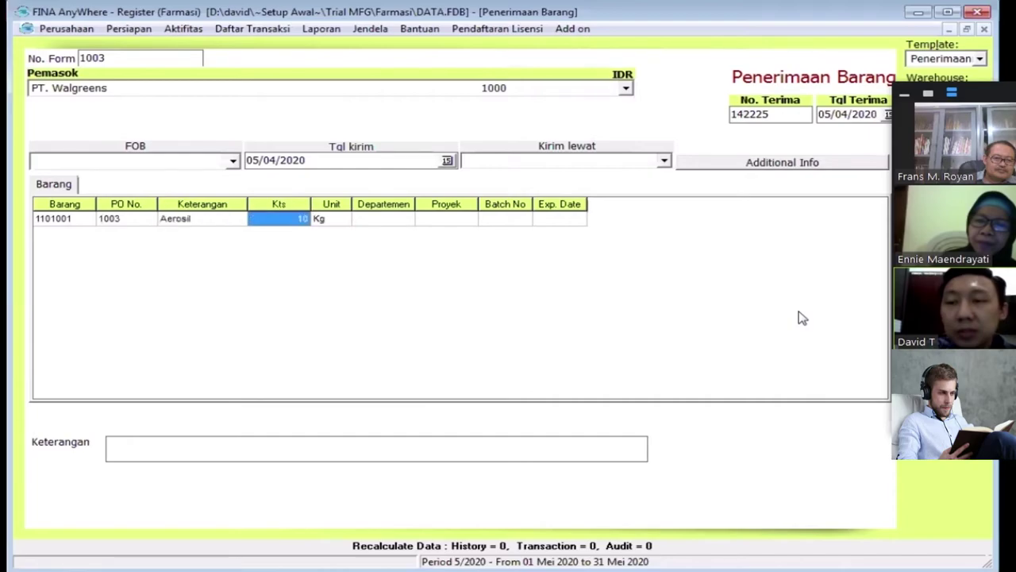
{"action": "key", "text": "BackSpace"}
{"action": "type", "text": "8"}
{"action": "key", "text": "Tab"}
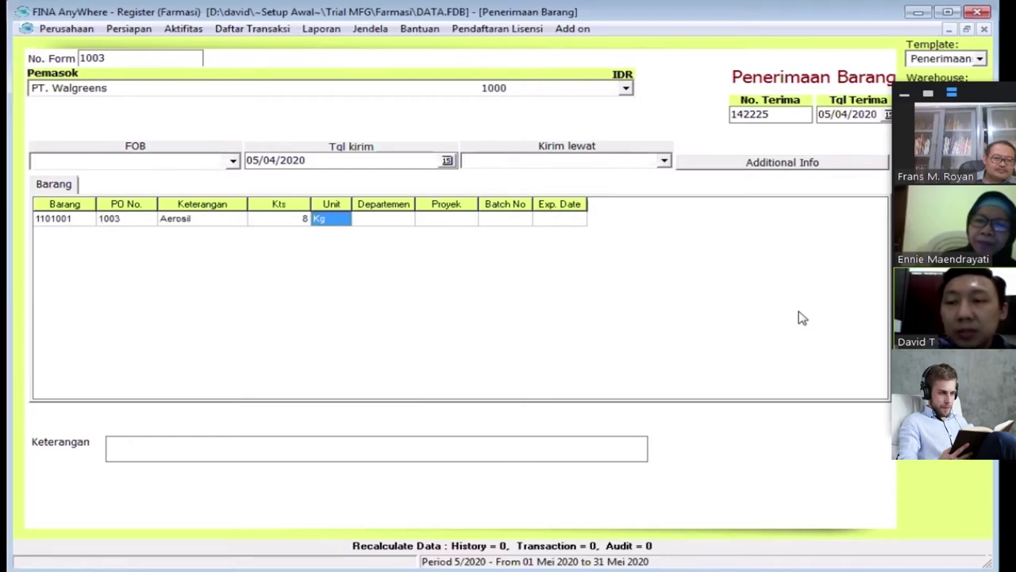
{"action": "key", "text": "Escape"}
Open the new Aerosil order from the list of purchase orders and check its received quantity
{"action": "key", "text": "alt+d"}
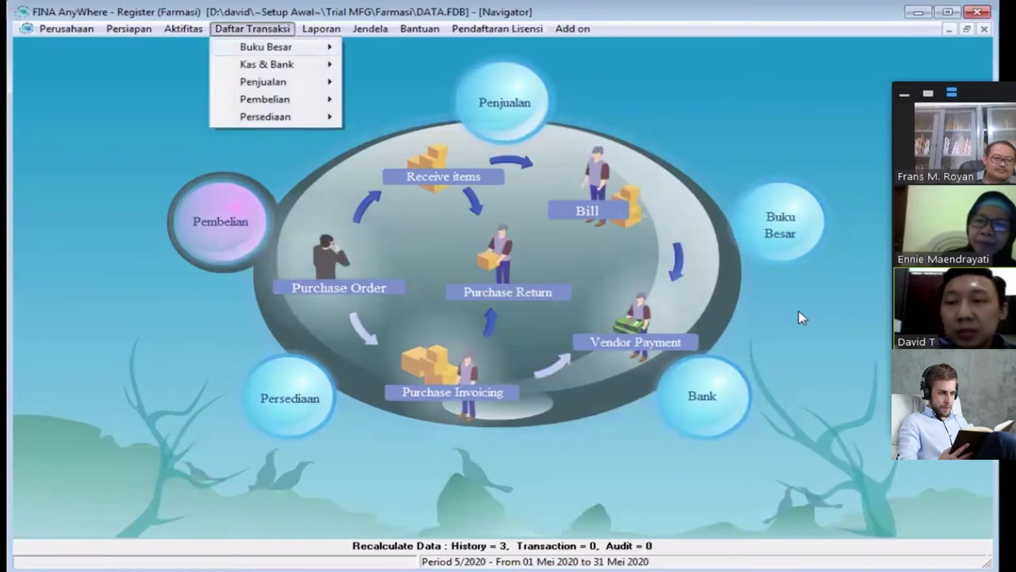
{"action": "key", "text": "Down"}
{"action": "key", "text": "Down"}
{"action": "key", "text": "Down"}
{"action": "key", "text": "Right"}
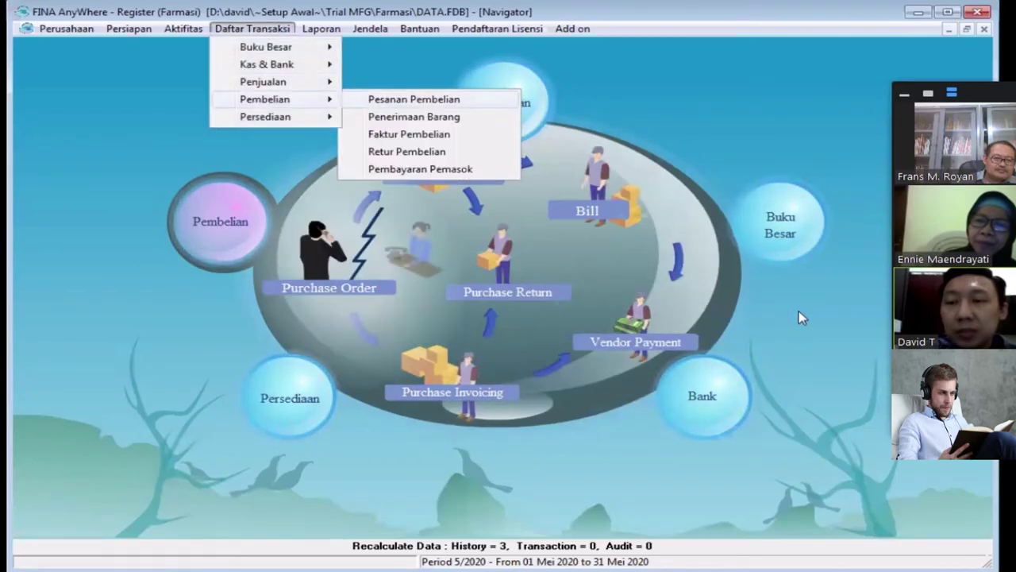
{"action": "key", "text": "Return"}
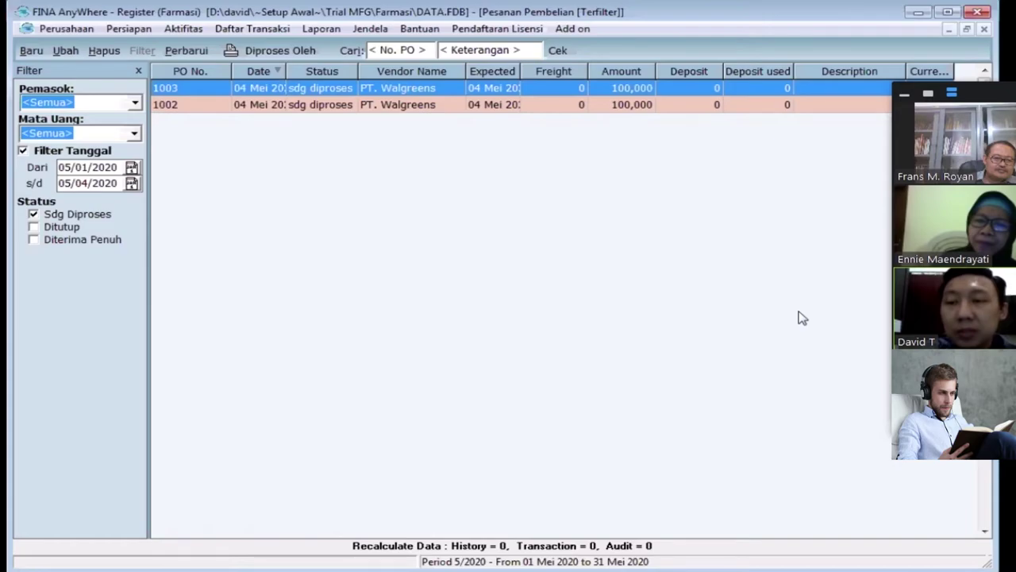
{"action": "key", "text": "Return"}
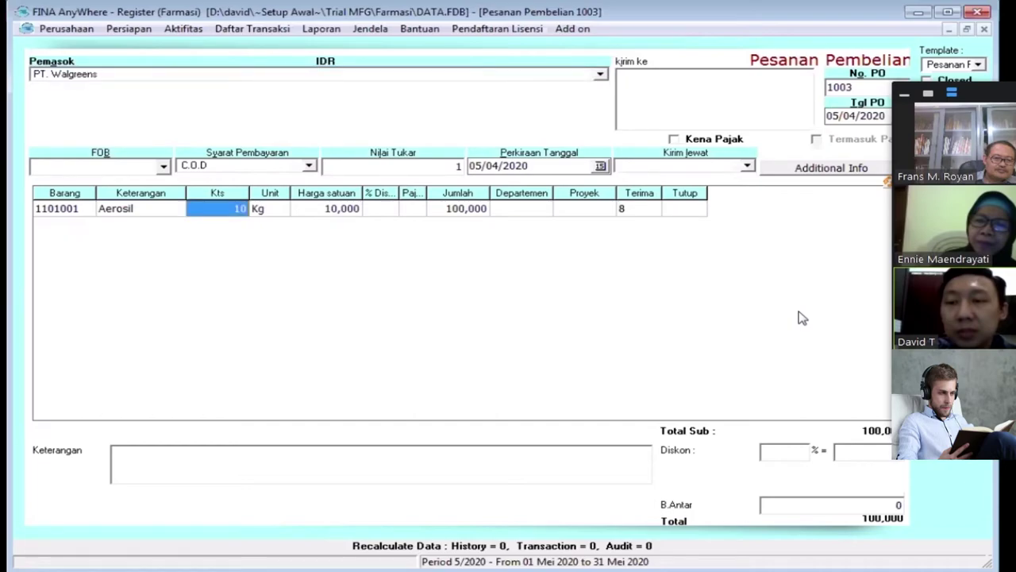
{"action": "key", "text": "Tab"}
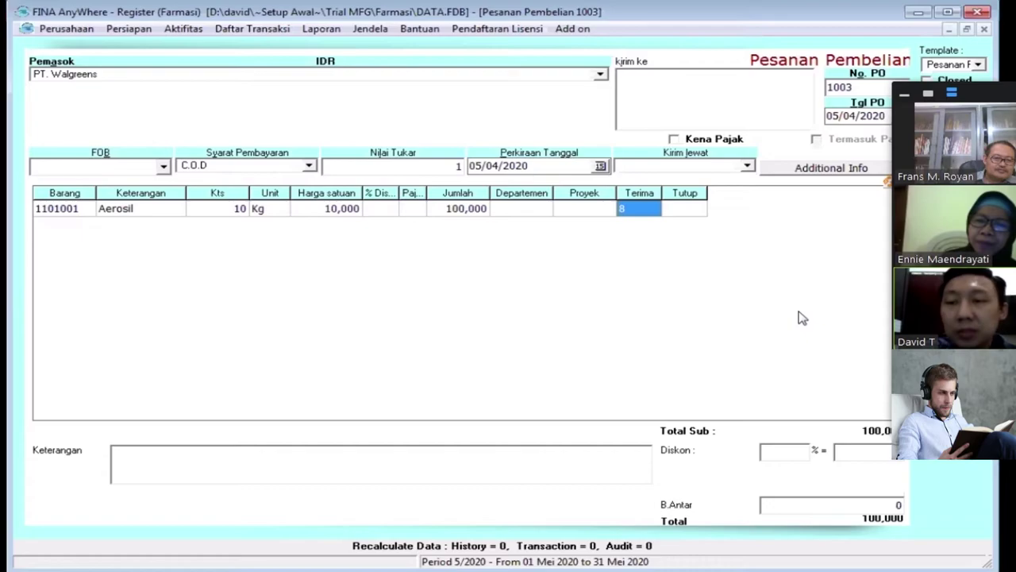
Look up which documents have processed the Aerosil line of the purchase order, and close the order
{"action": "key", "text": "Menu"}
{"action": "key", "text": "Down"}
{"action": "key", "text": "Down"}
{"action": "key", "text": "Down"}
{"action": "key", "text": "Down"}
{"action": "key", "text": "Down"}
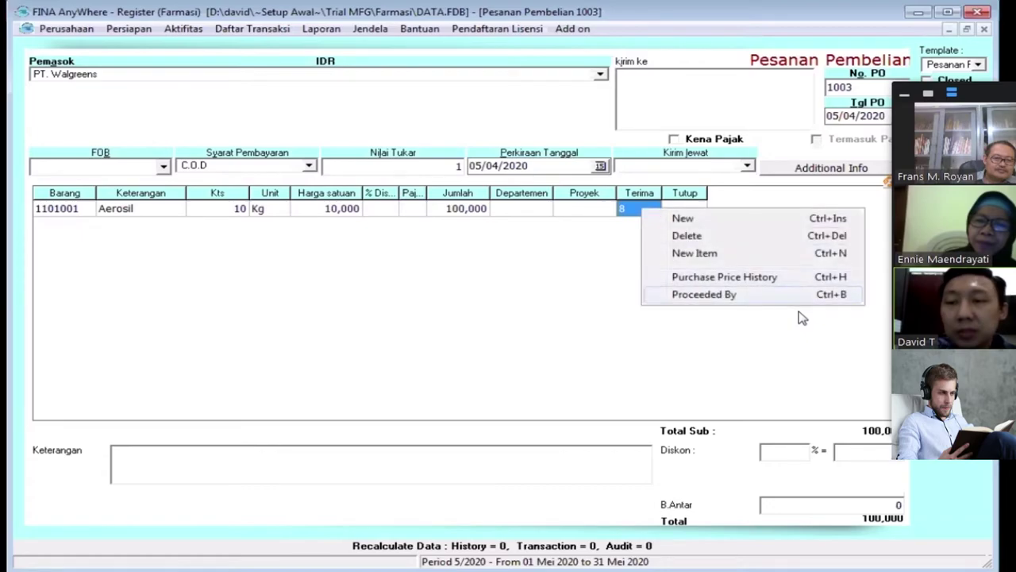
{"action": "key", "text": "Return"}
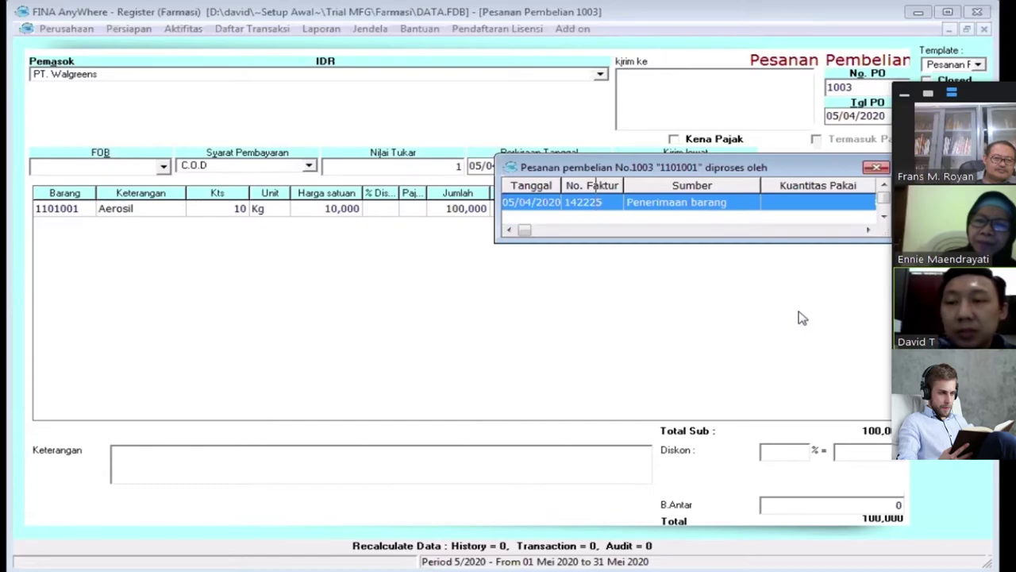
{"action": "key", "text": "Escape"}
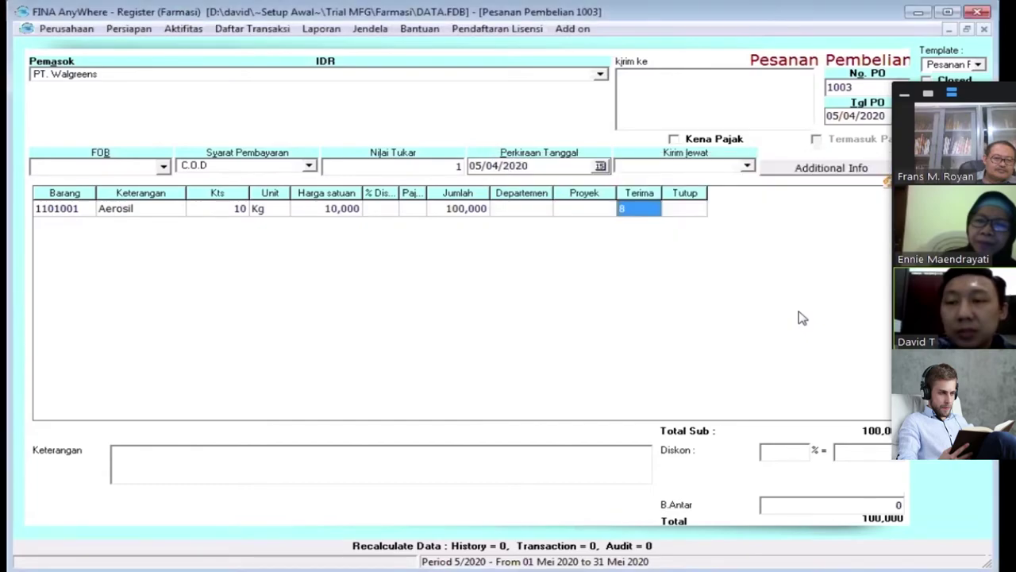
{"action": "key", "text": "Escape"}
{"action": "key", "text": "Escape"}
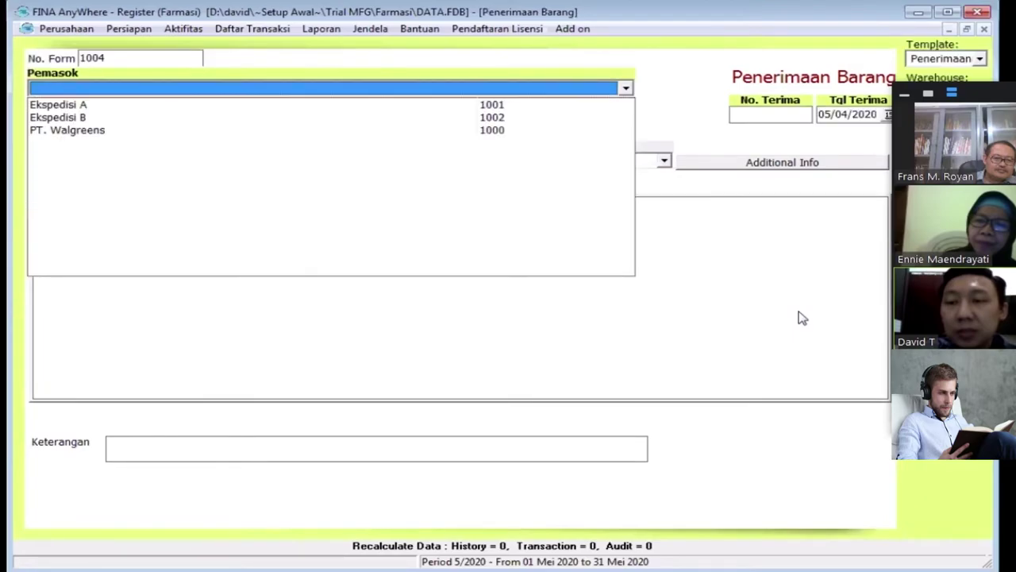
Choose PT. Walgreens as supplier of a new goods receipt, and enter 412414 as the receipt number
{"action": "key", "text": "Return"}
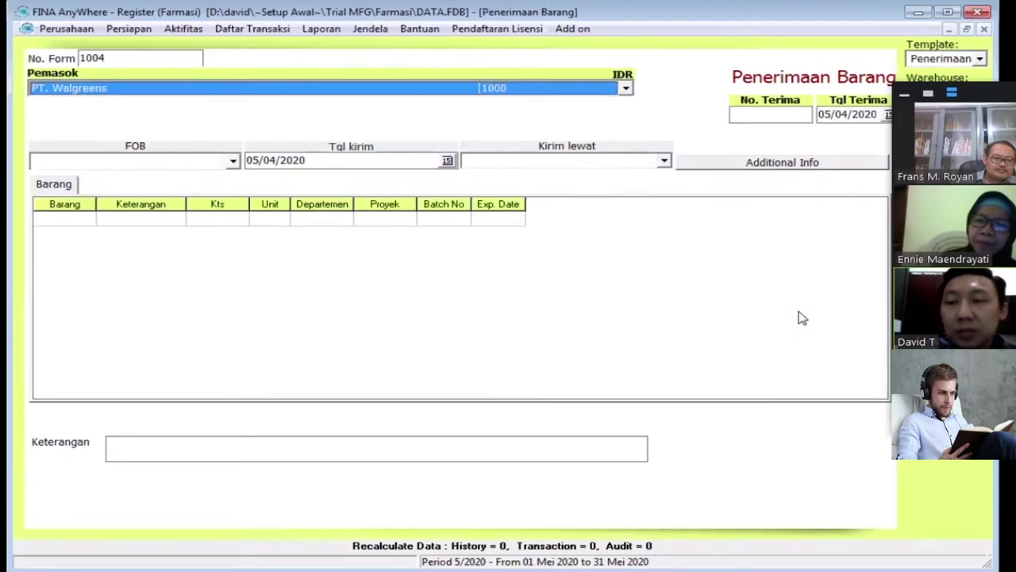
{"action": "key", "text": "Tab"}
{"action": "type", "text": "412414"}
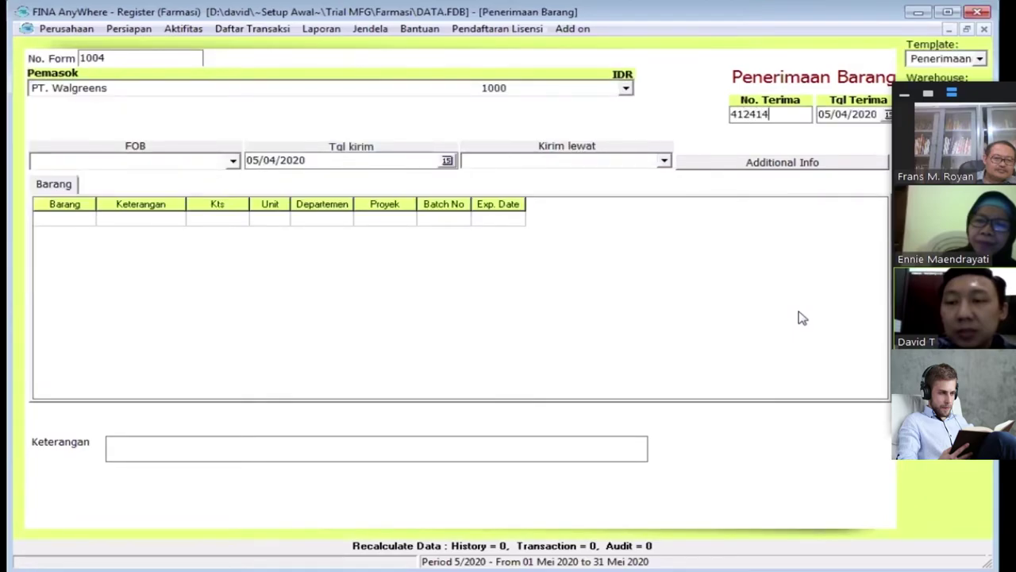
{"action": "key", "text": "shift+Home"}
{"action": "key", "text": "Tab"}
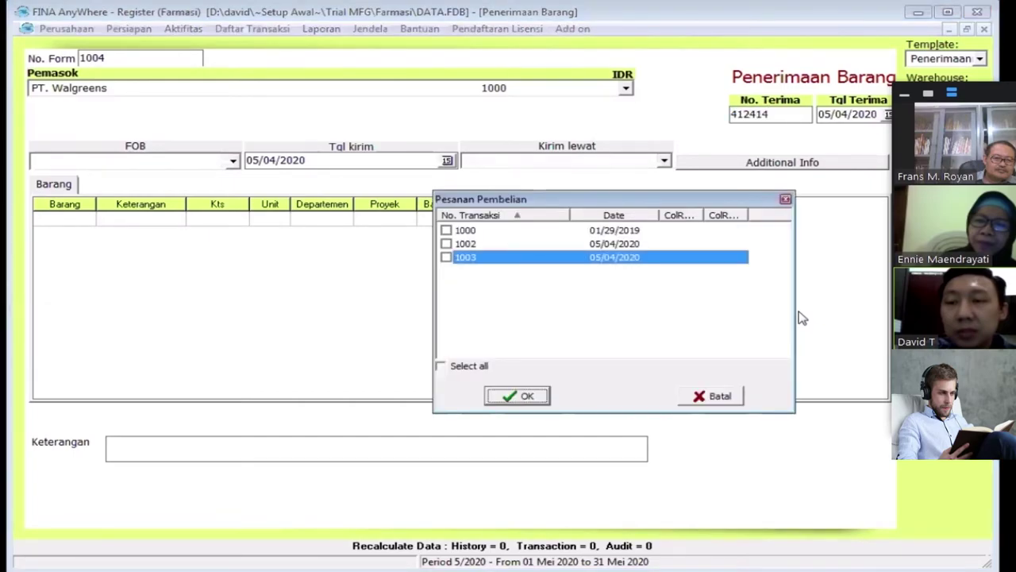
Load the partly received Aerosil purchase order into the goods receipt, and check which other orders are still available
{"action": "key", "text": "space"}
{"action": "key", "text": "Return"}
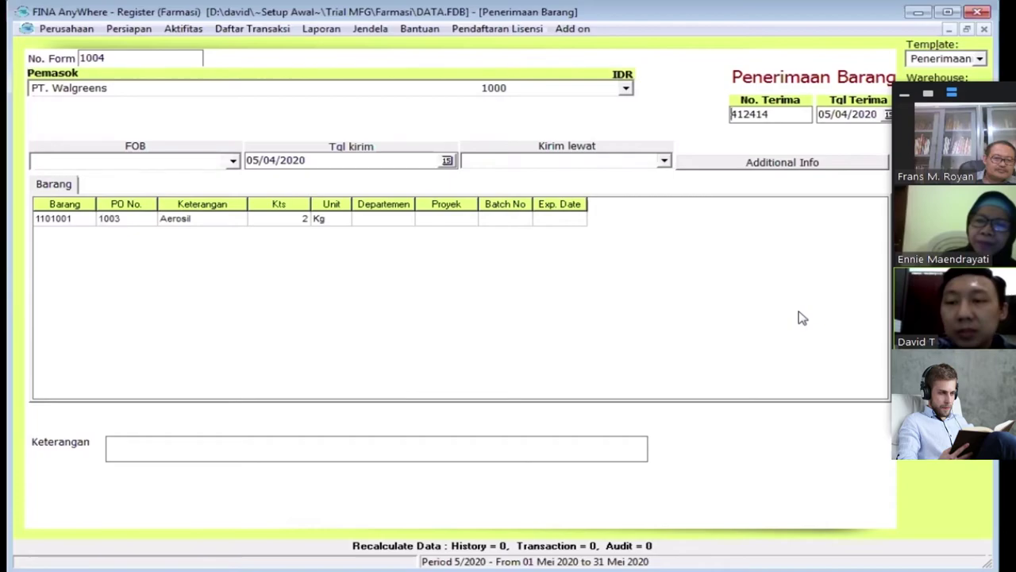
{"action": "key", "text": "shift+End"}
{"action": "key", "text": "Return"}
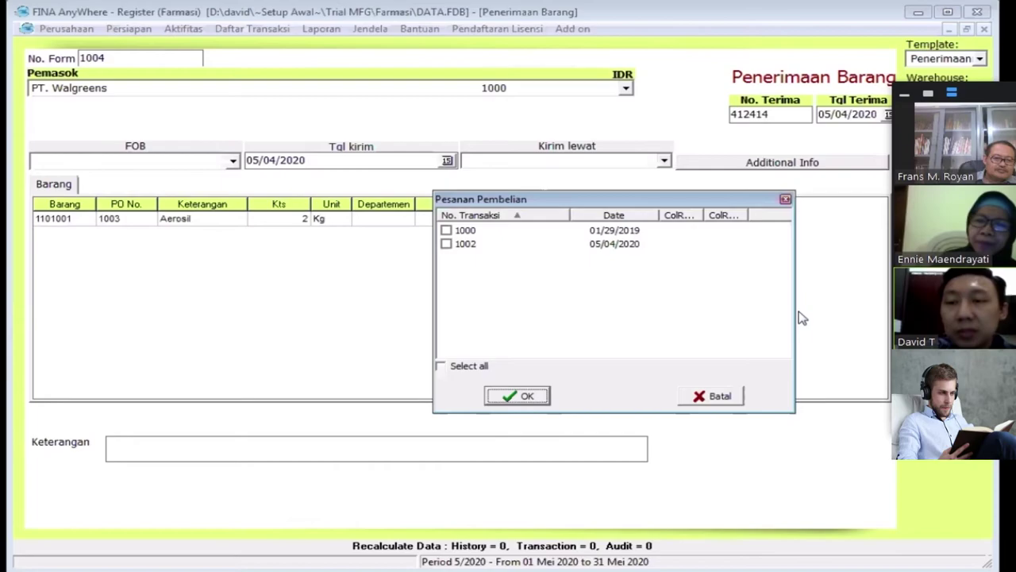
{"action": "key", "text": "Escape"}
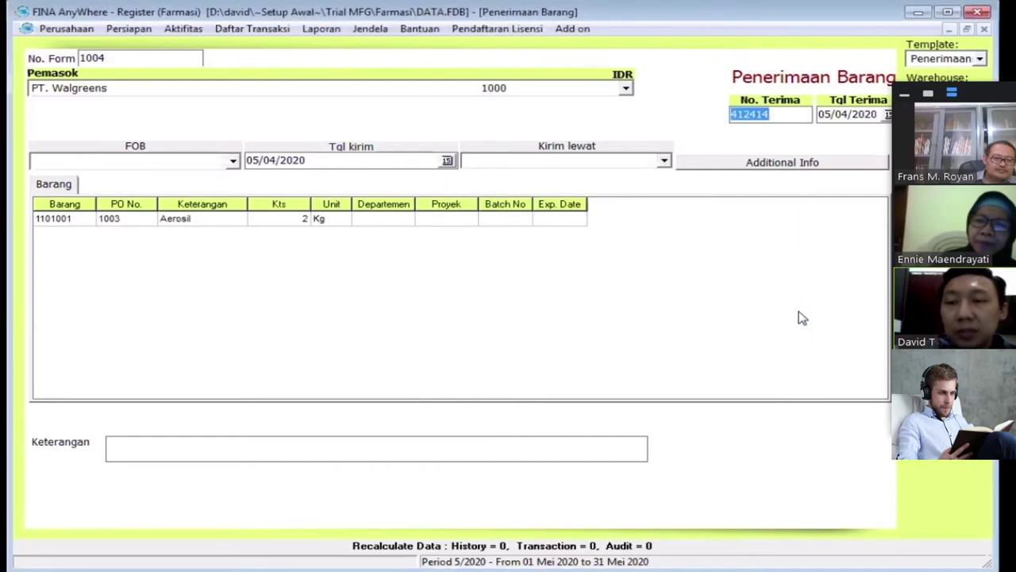
Save the second Aerosil goods receipt with its print preview, and close both the preview and the receipt
{"action": "key", "text": "ctrl+s"}
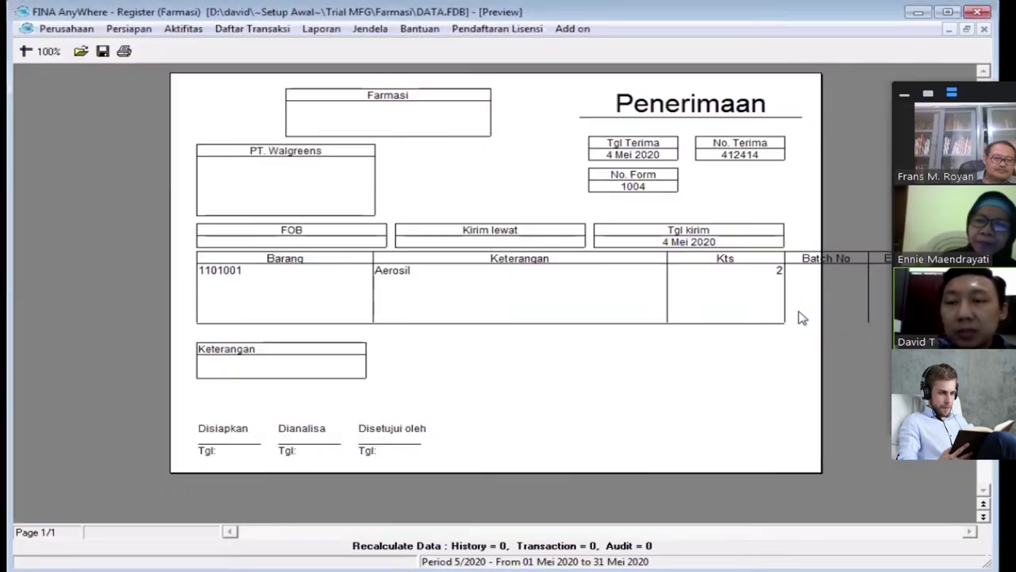
{"action": "key", "text": "Escape"}
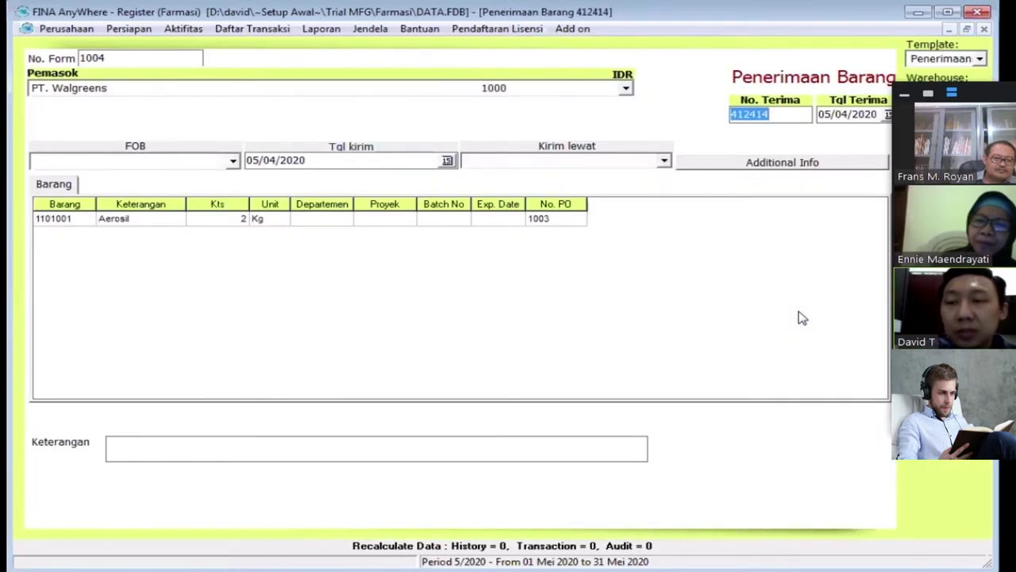
{"action": "key", "text": "Escape"}
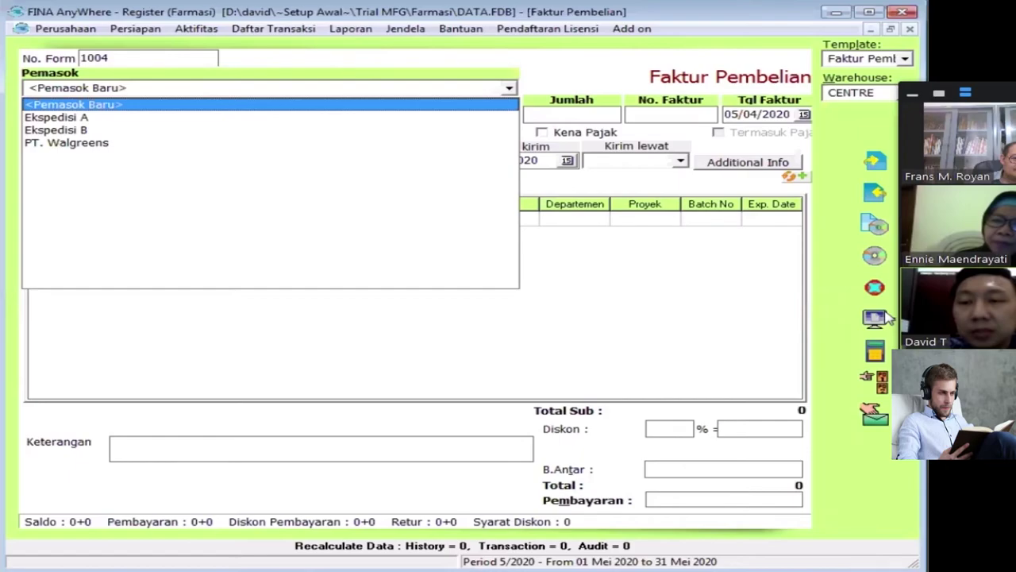
Choose PT. Walgreens as supplier of the new purchase invoice, and enter 32514 as the invoice number, keeping the proposed date
{"action": "key", "text": "Down"}
{"action": "key", "text": "Down"}
{"action": "key", "text": "Down"}
{"action": "key", "text": "Return"}
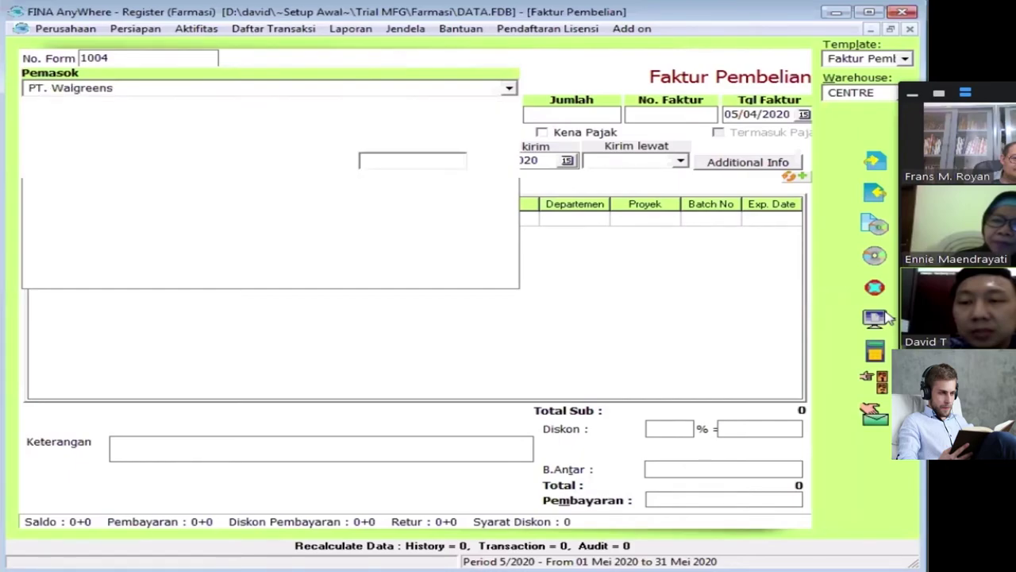
{"action": "type", "text": "3251"}
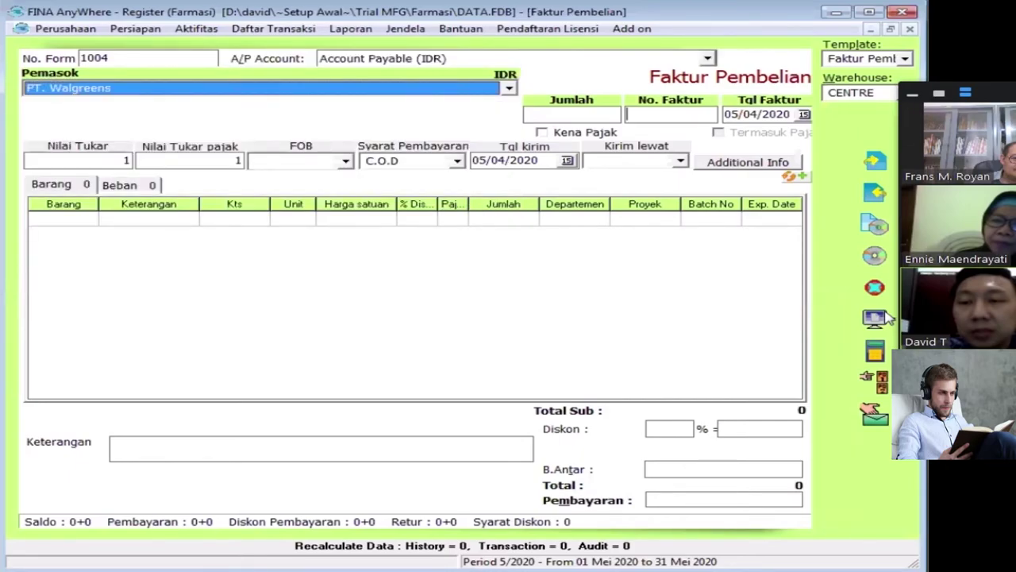
{"action": "type", "text": "4"}
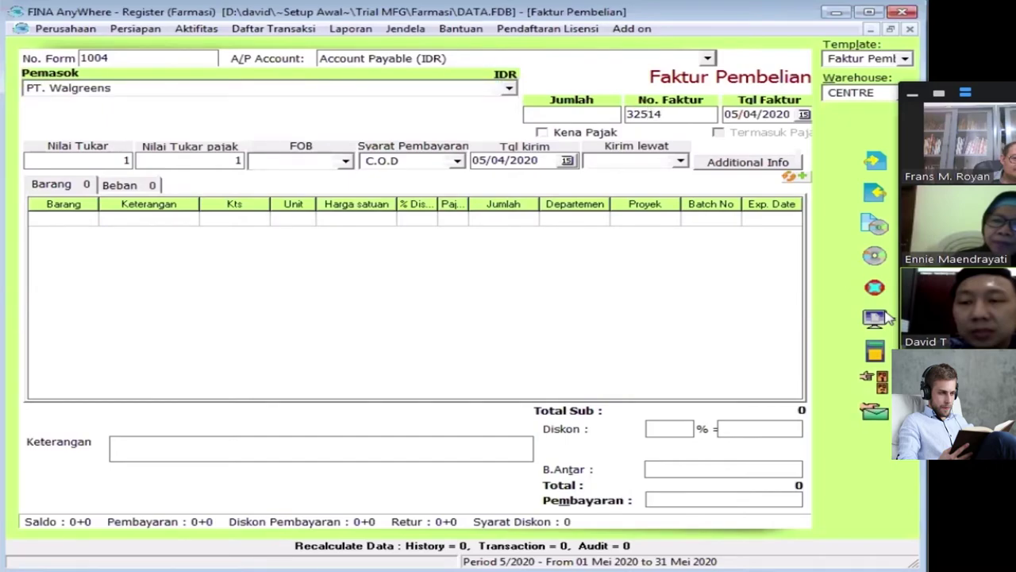
{"action": "key", "text": "Tab"}
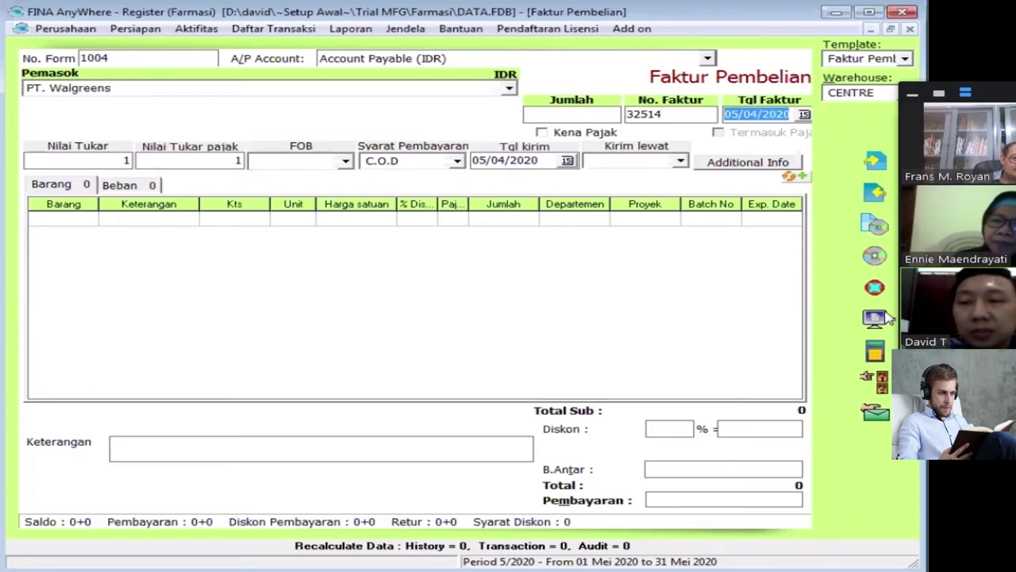
Load the Aerosil goods receipt 142225 into the purchase invoice
{"action": "left_click", "coordinate": [882, 317]}
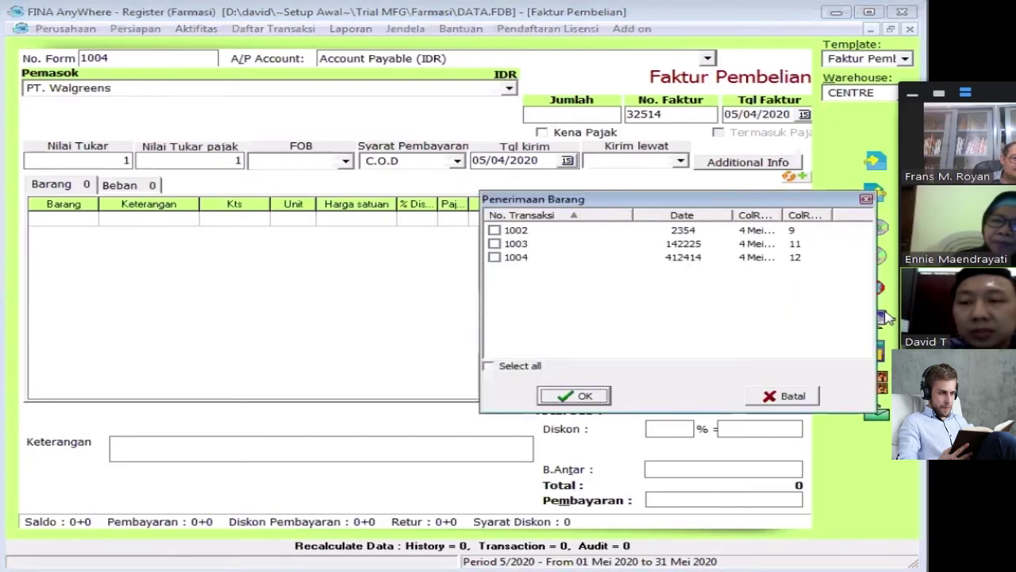
{"action": "key", "text": "space"}
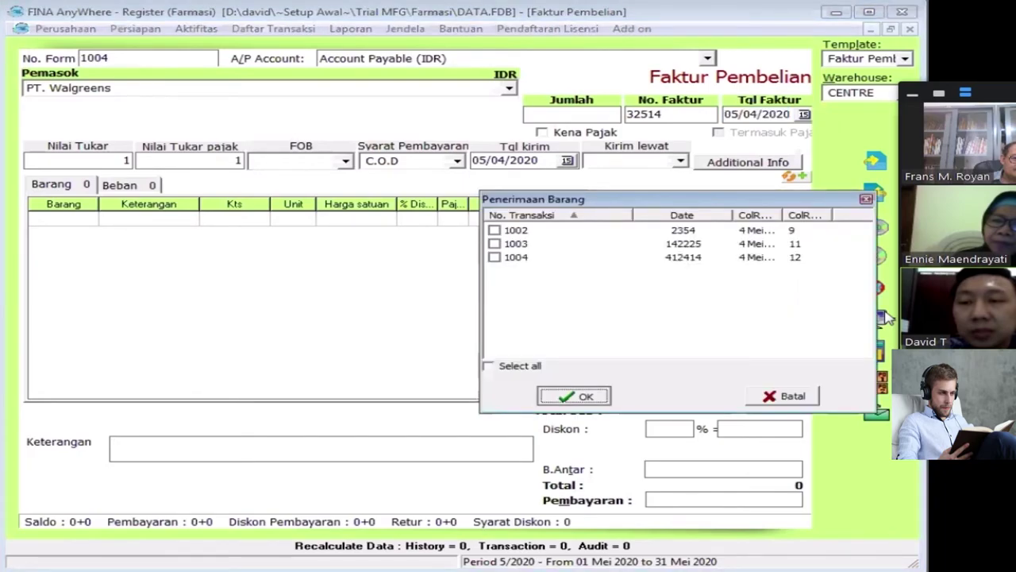
{"action": "key", "text": "Return"}
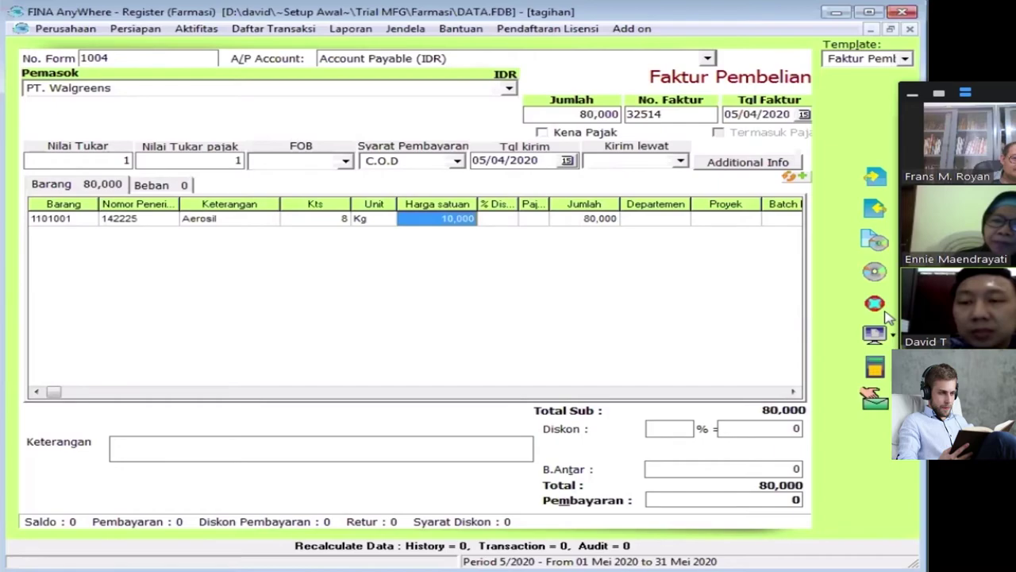
Try to change the quantity of the invoice's Aerosil line to 9
{"action": "key", "text": "Left"}
{"action": "key", "text": "Left"}
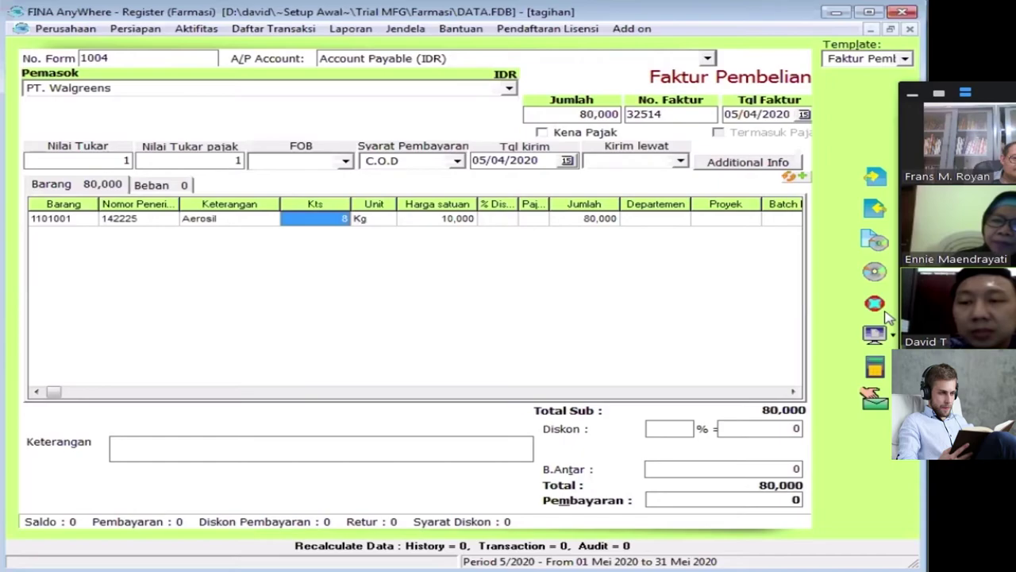
{"action": "key", "text": "F2"}
{"action": "key", "text": "Tab"}
{"action": "key", "text": "Tab"}
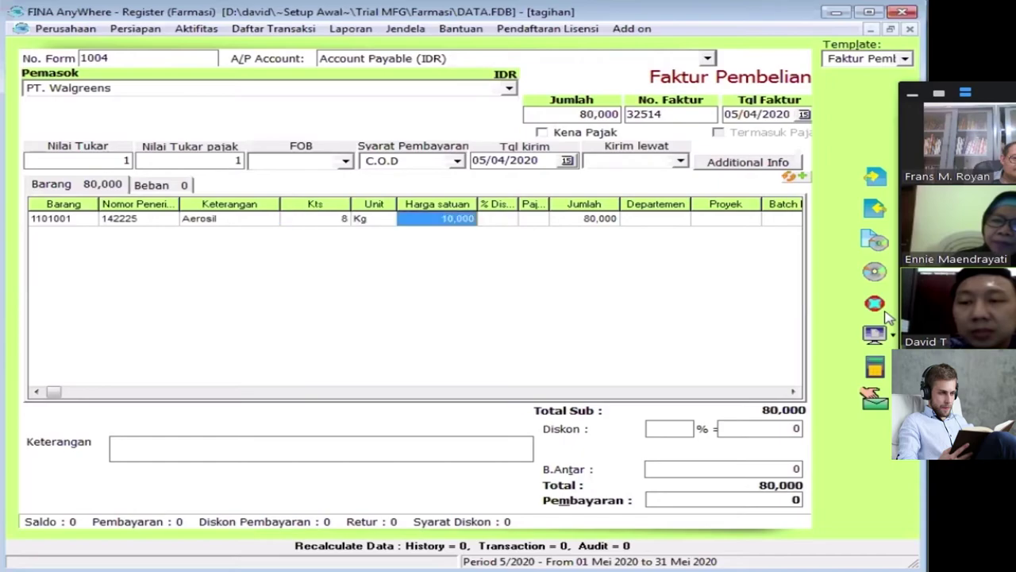
{"action": "key", "text": "Left"}
{"action": "key", "text": "Left"}
{"action": "type", "text": "9"}
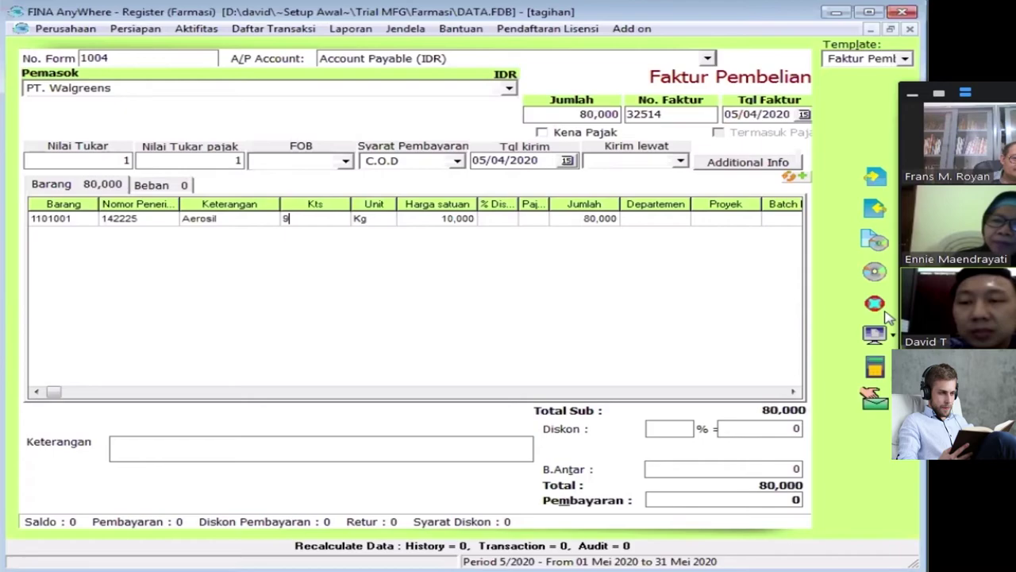
{"action": "key", "text": "Tab"}
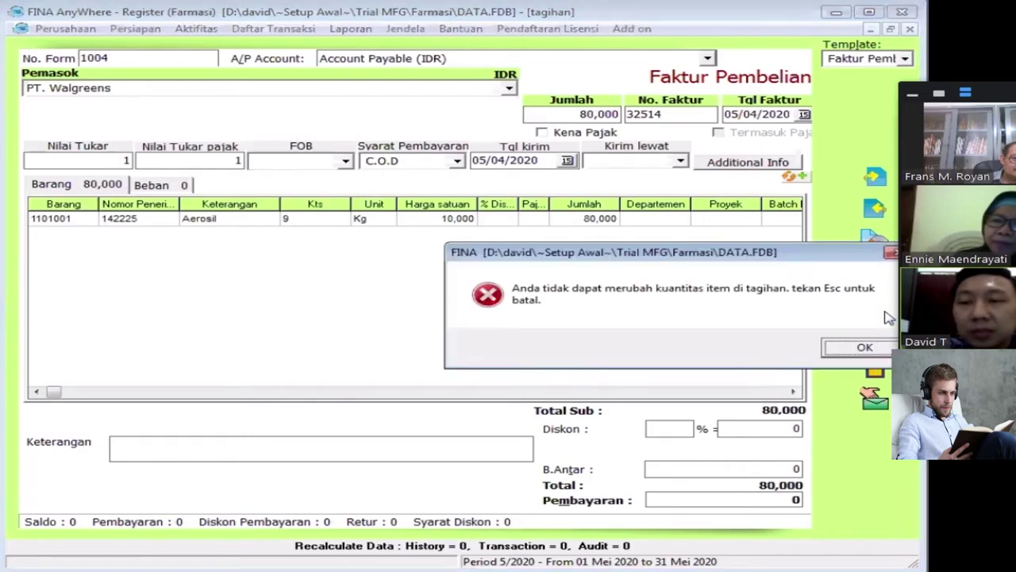
{"action": "key", "text": "Return"}
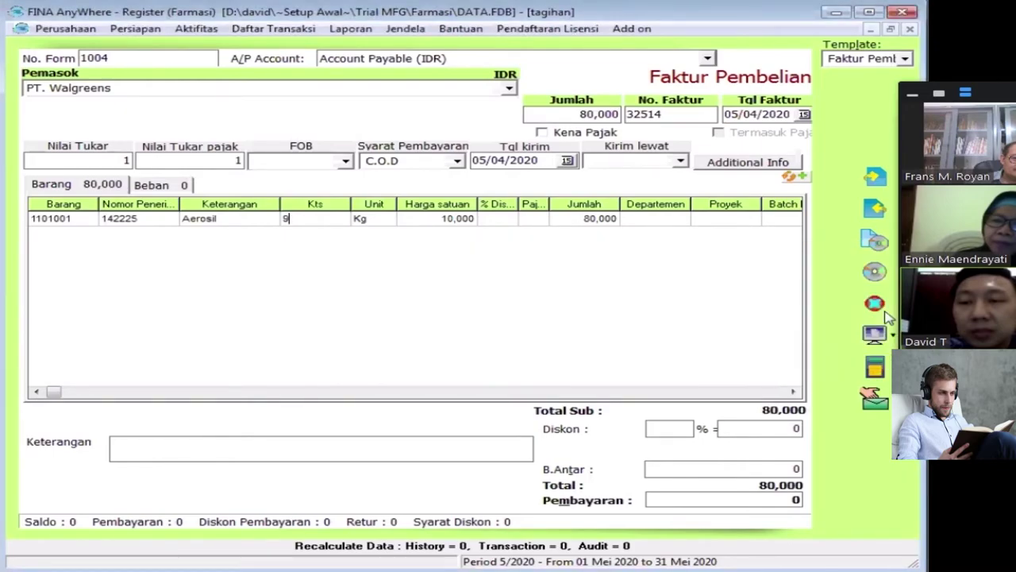
{"action": "key", "text": "Escape"}
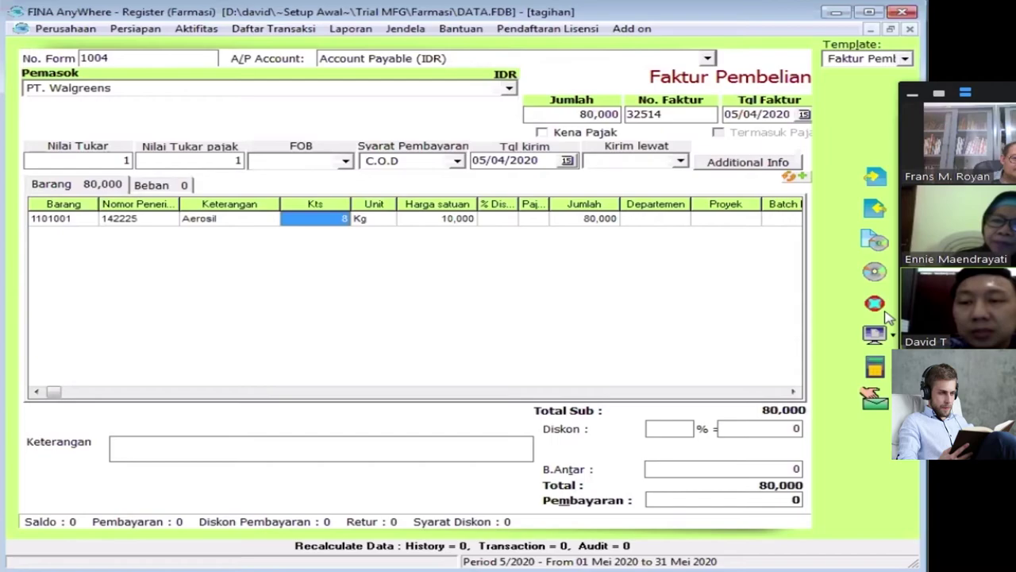
Try to change the quantity of the invoice's Aerosil line to 10
{"action": "type", "text": "10"}
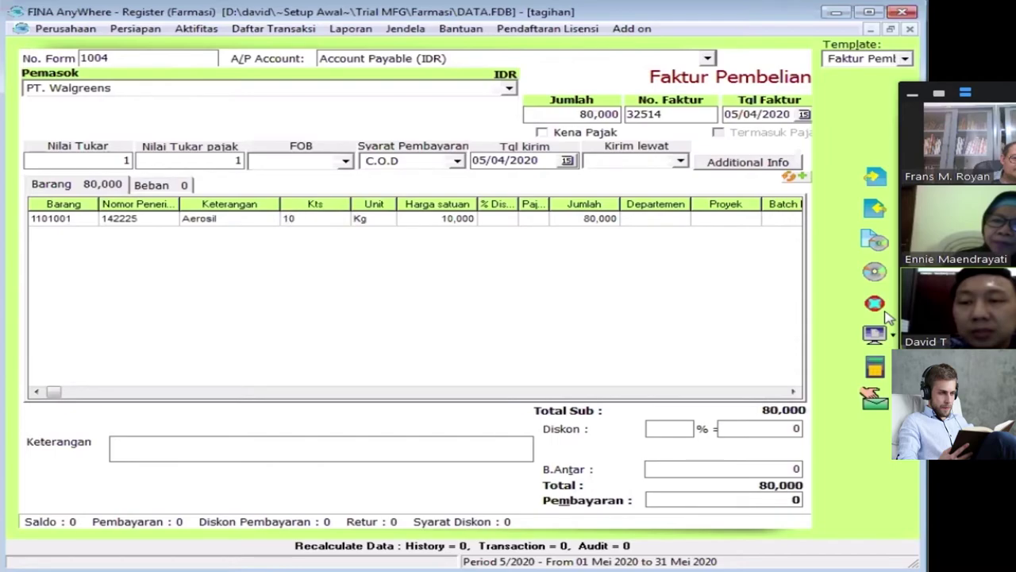
{"action": "key", "text": "Return"}
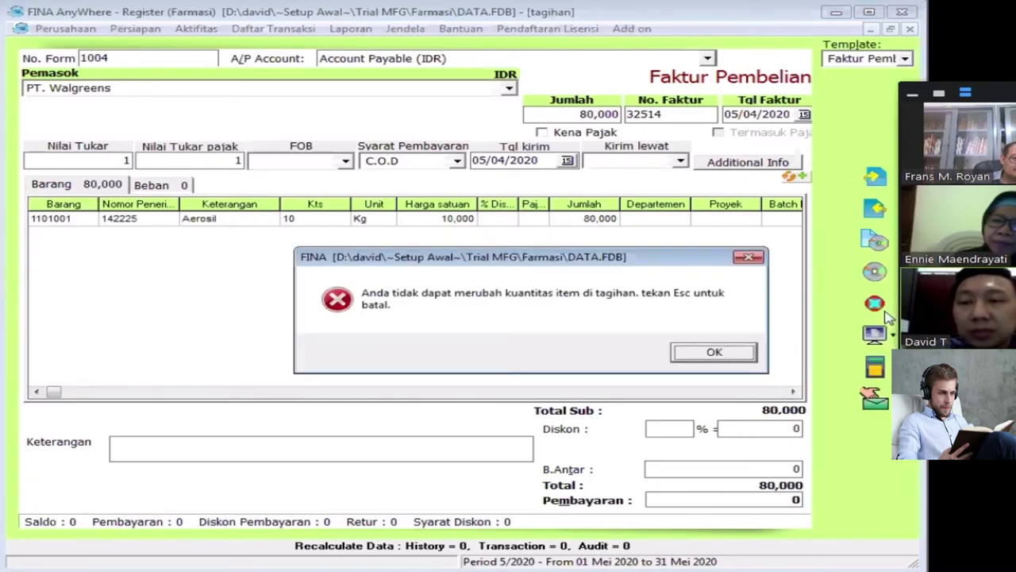
{"action": "key", "text": "Return"}
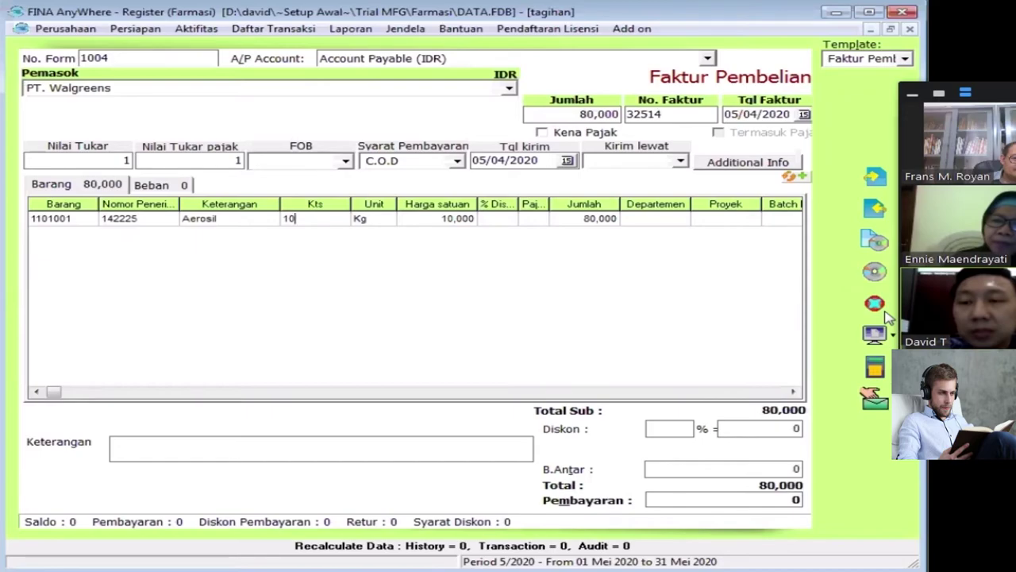
{"action": "key", "text": "Escape"}
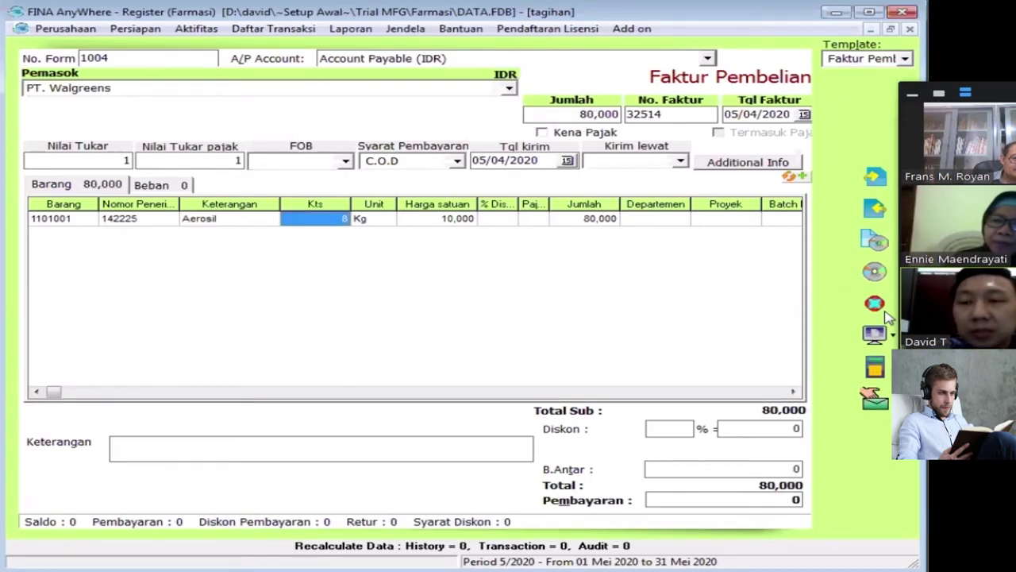
{"action": "key", "text": "Tab"}
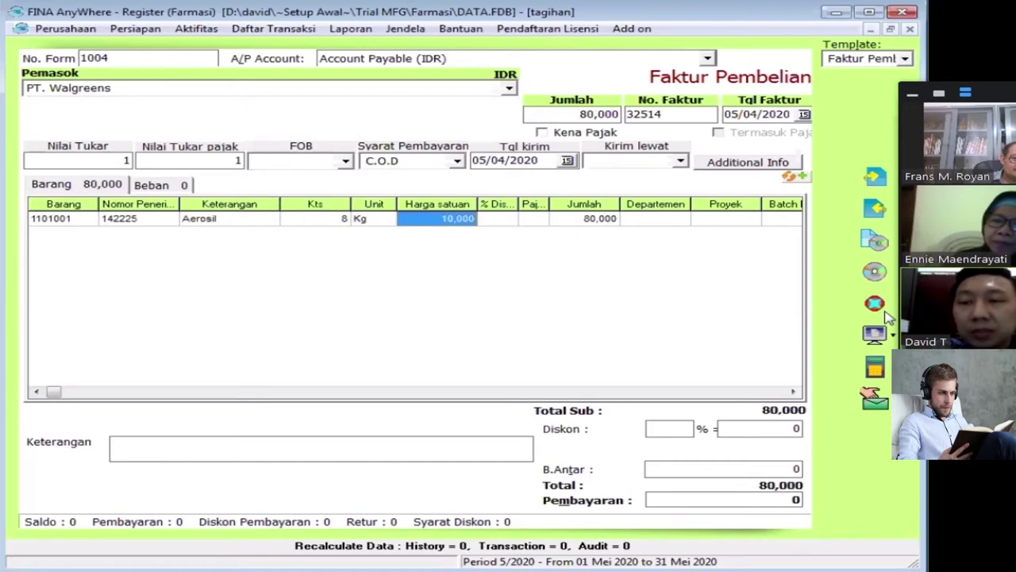
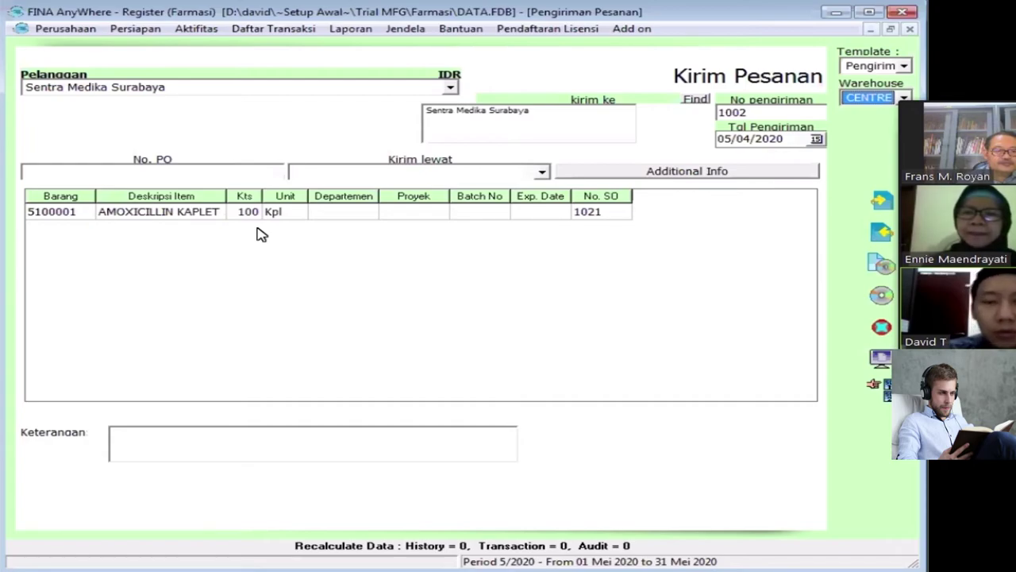
Set the delivered quantity of the AMOXICILLIN KAPLET line to 75 in the delivery for Sentra Medika Surabaya
{"action": "left_click", "coordinate": [257, 212]}
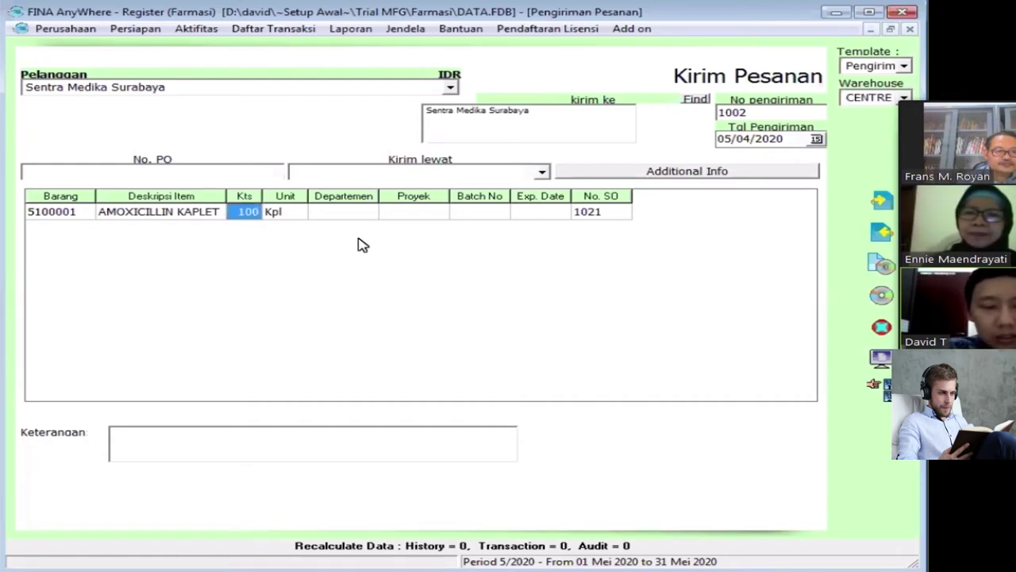
{"action": "type", "text": "7"}
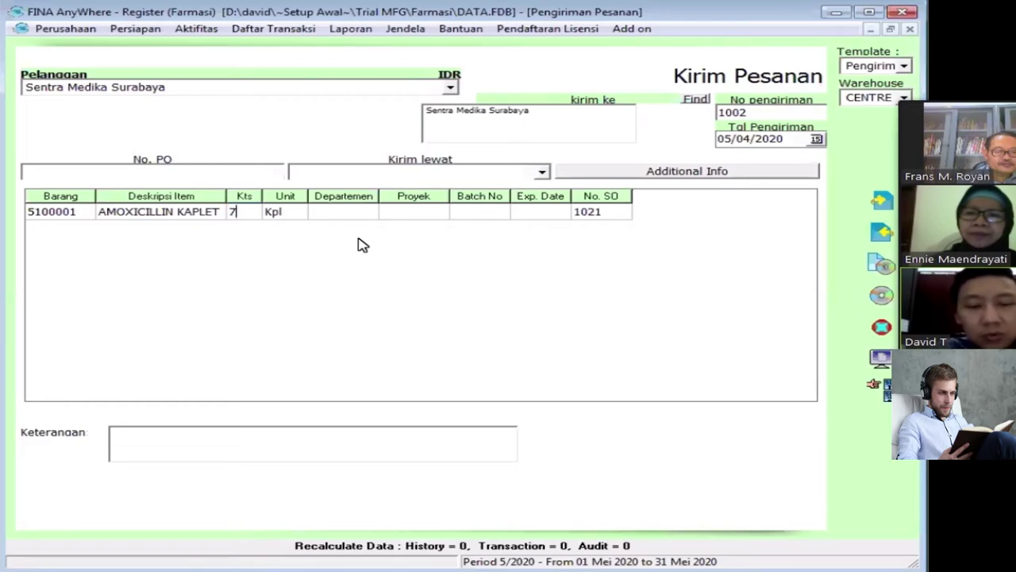
{"action": "type", "text": "5"}
{"action": "key", "text": "Tab"}
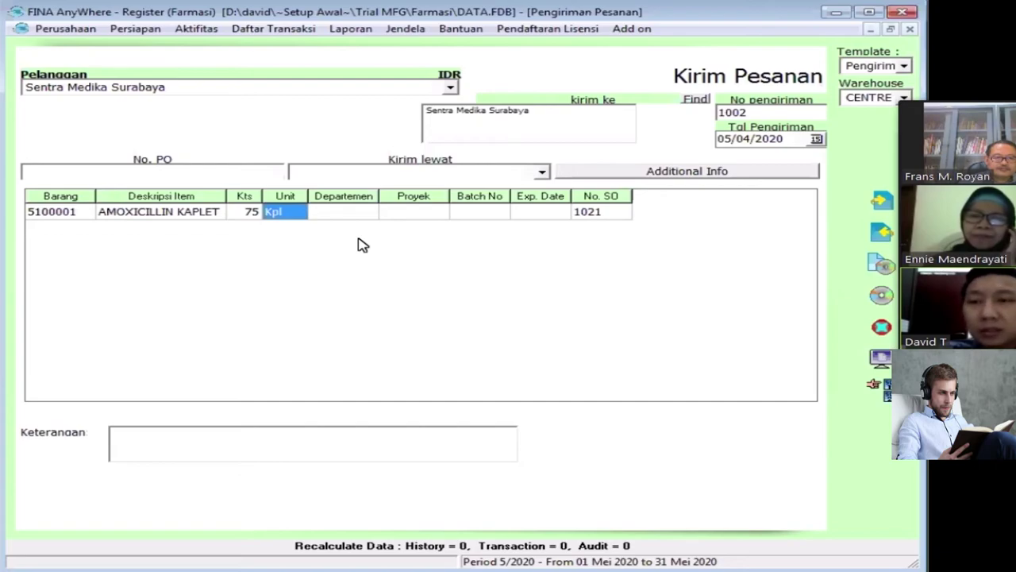
Assign batch number 5/5/2019 from the CENTRE warehouse to the AMOXICILLIN KAPLET delivery line
{"action": "left_click", "coordinate": [480, 212]}
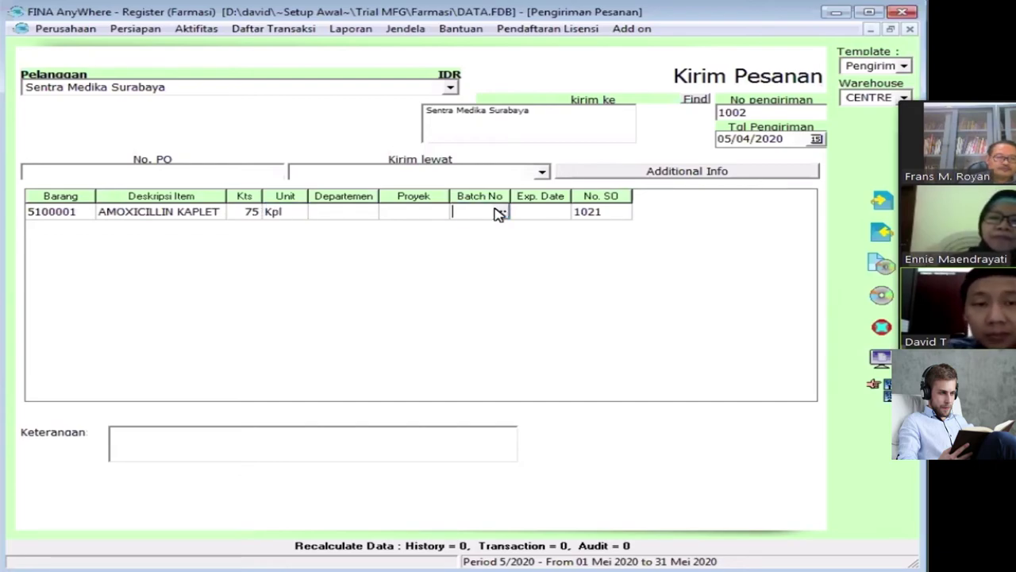
{"action": "left_click", "coordinate": [502, 211]}
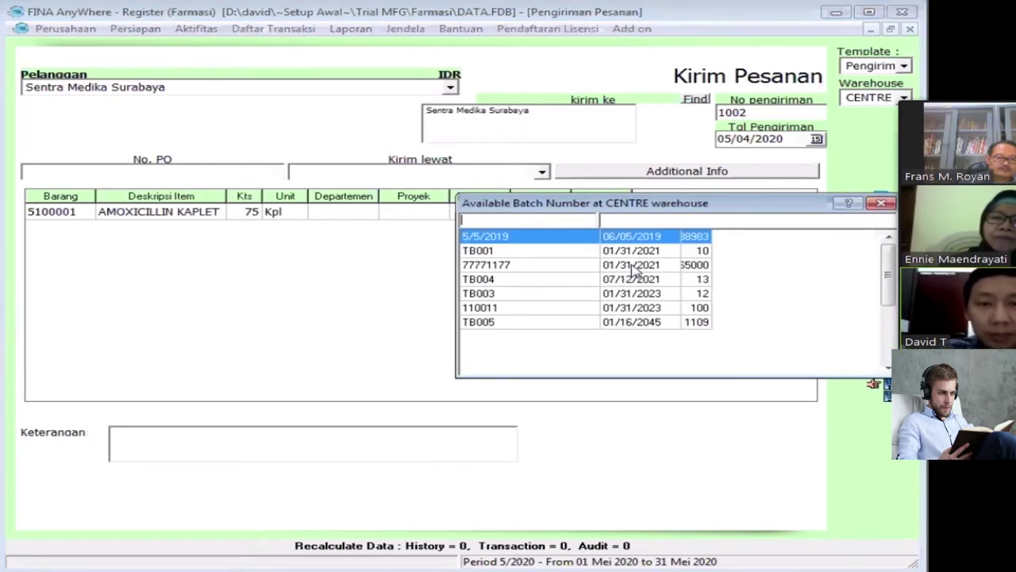
{"action": "key", "text": "Return"}
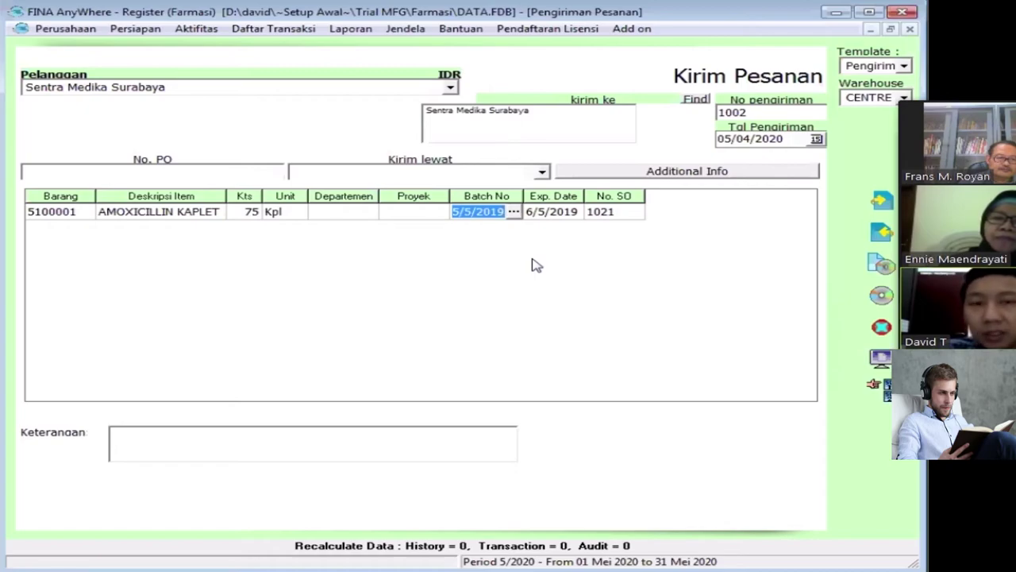
Preview the printed Sentra Medika Surabaya delivery form, close the preview, and save the delivery
{"action": "left_click", "coordinate": [880, 360]}
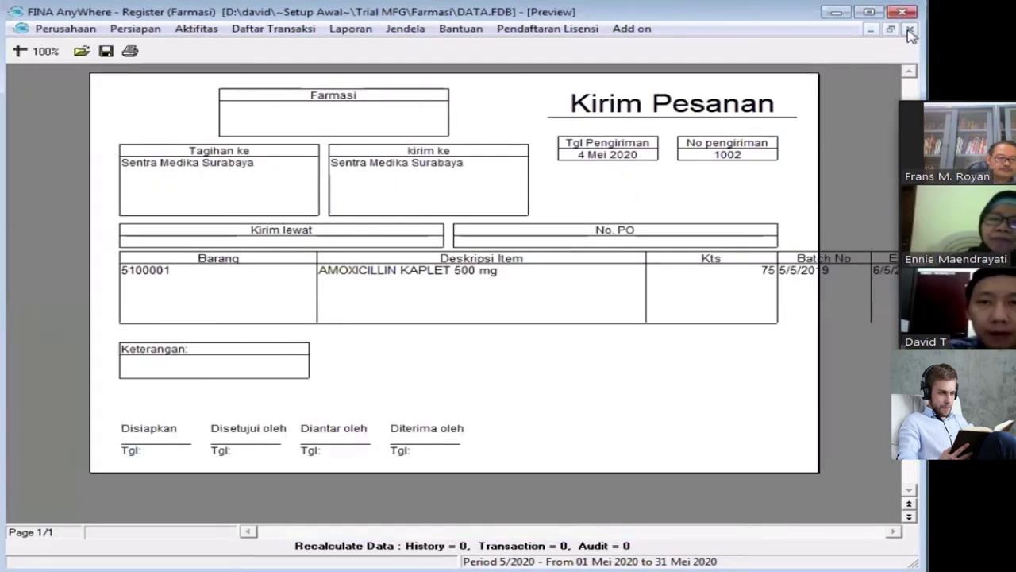
{"action": "left_click", "coordinate": [909, 29]}
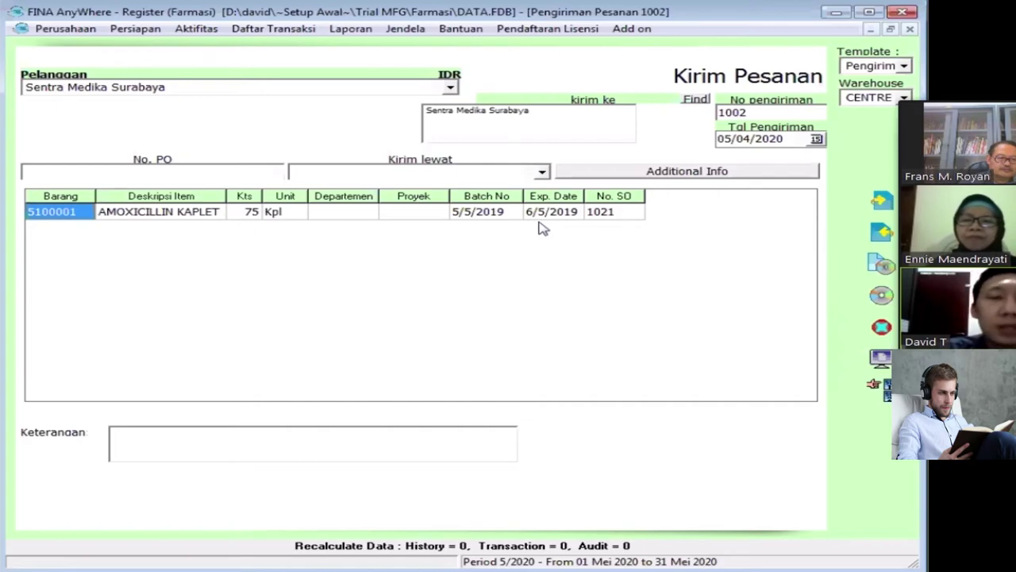
{"action": "left_click", "coordinate": [882, 297]}
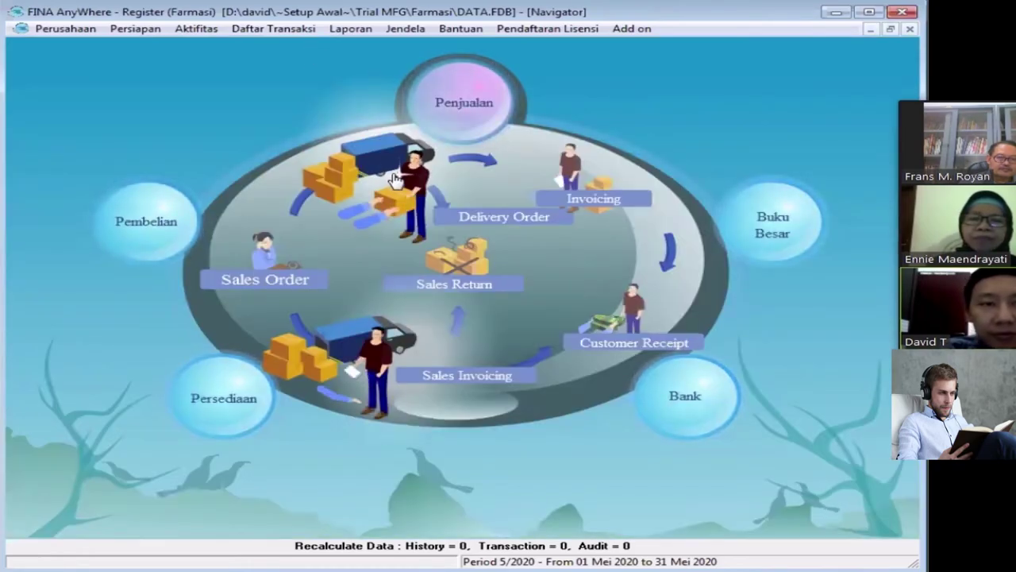
Open the latest Sentra Medika Surabaya sales order, check the AMOXICILLIN line's ordered and delivered quantities, and close it along with the order list
{"action": "left_click", "coordinate": [274, 29]}
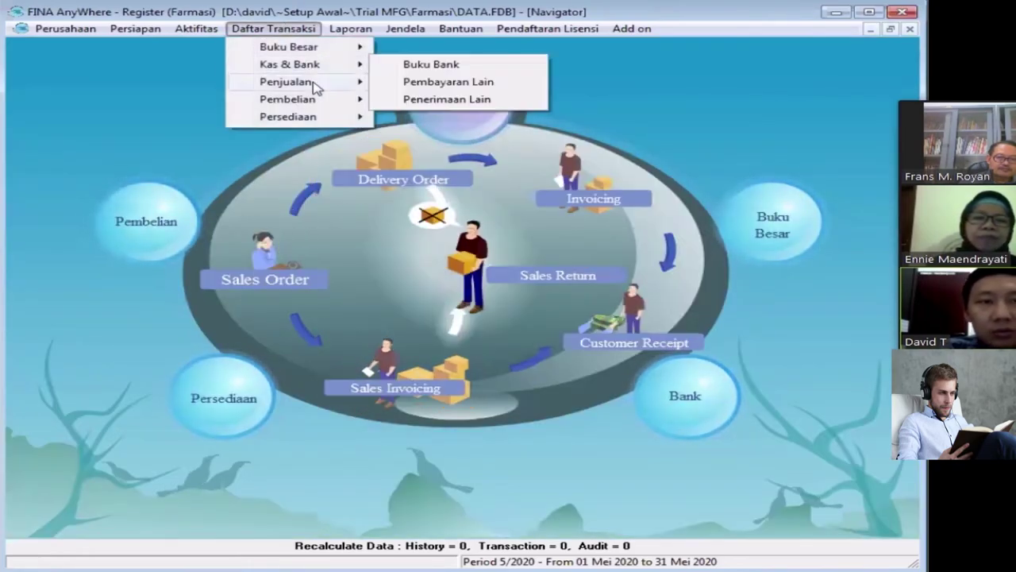
{"action": "mouse_move", "coordinate": [316, 82]}
{"action": "left_click", "coordinate": [393, 83]}
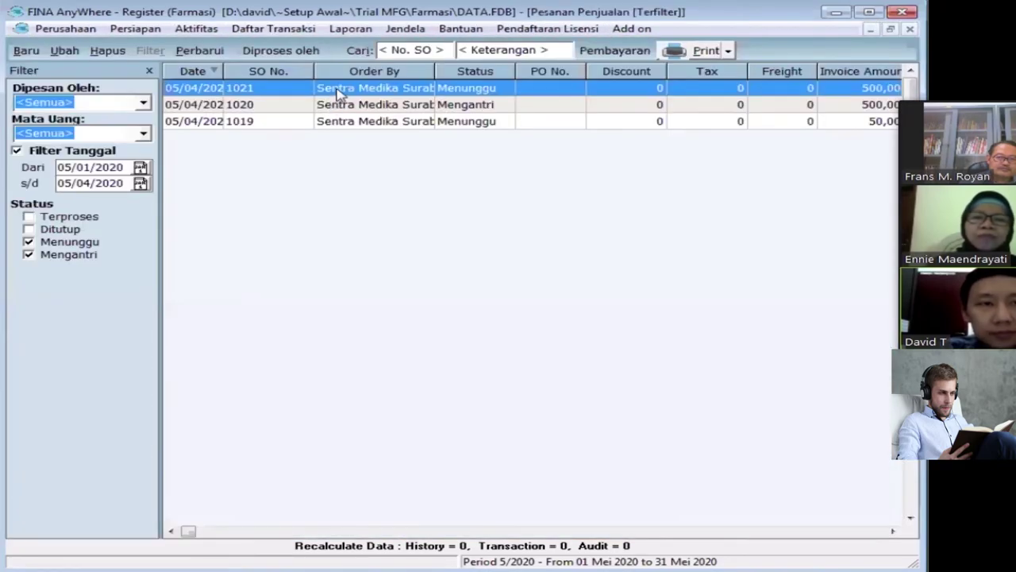
{"action": "double_click", "coordinate": [337, 89]}
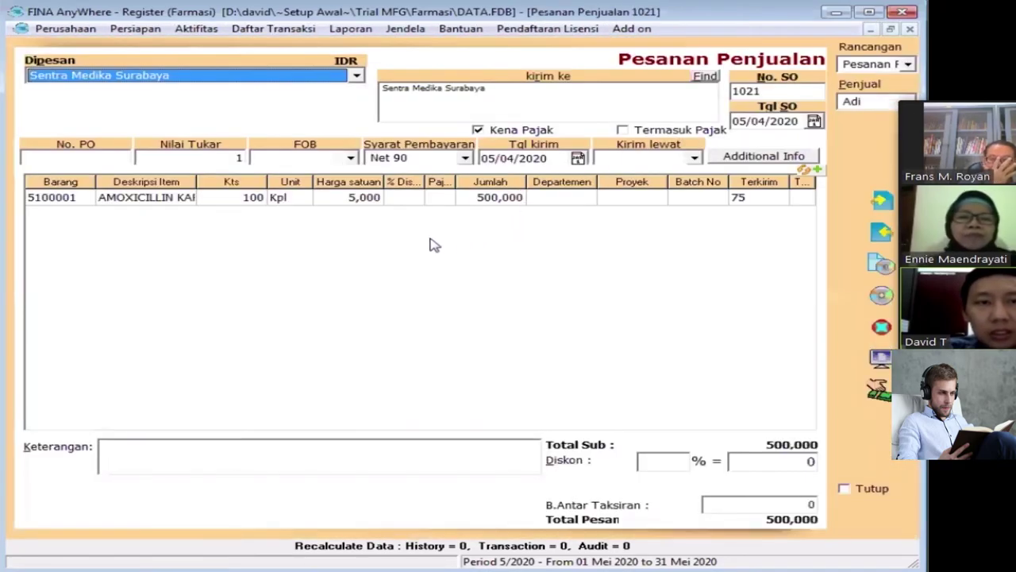
{"action": "left_click", "coordinate": [253, 198]}
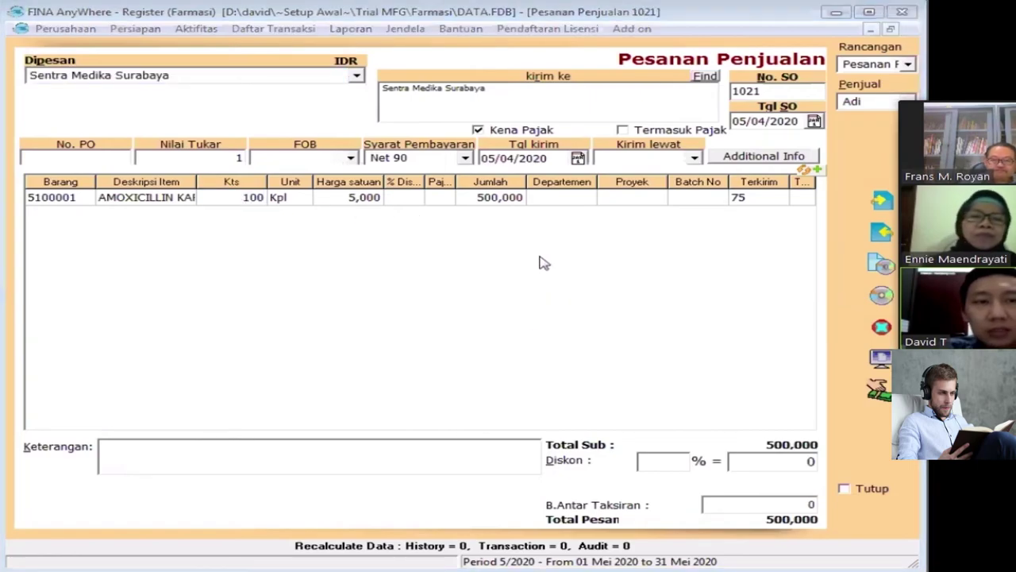
{"action": "left_click", "coordinate": [711, 317]}
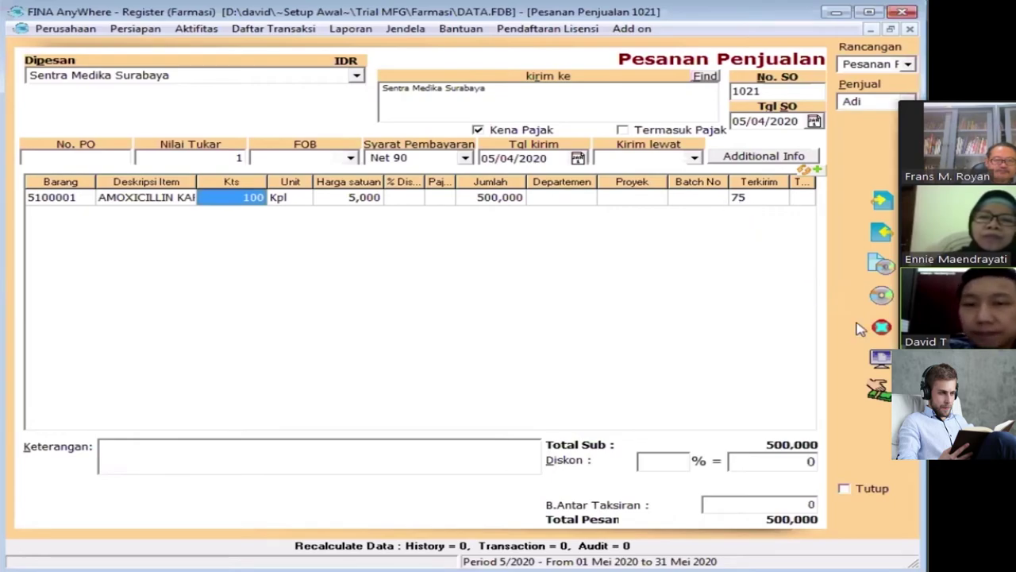
{"action": "left_click", "coordinate": [879, 326]}
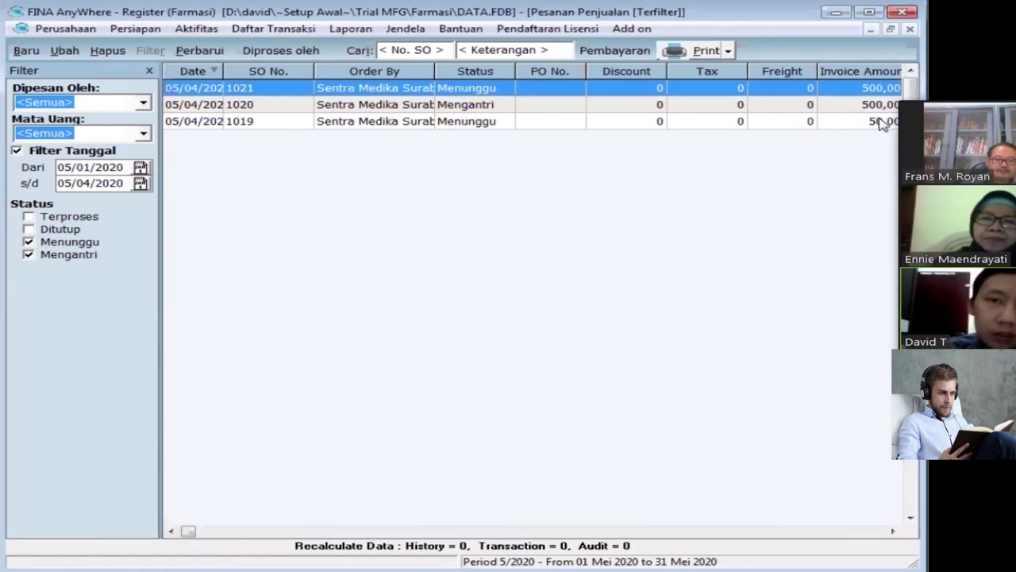
{"action": "left_click", "coordinate": [910, 29]}
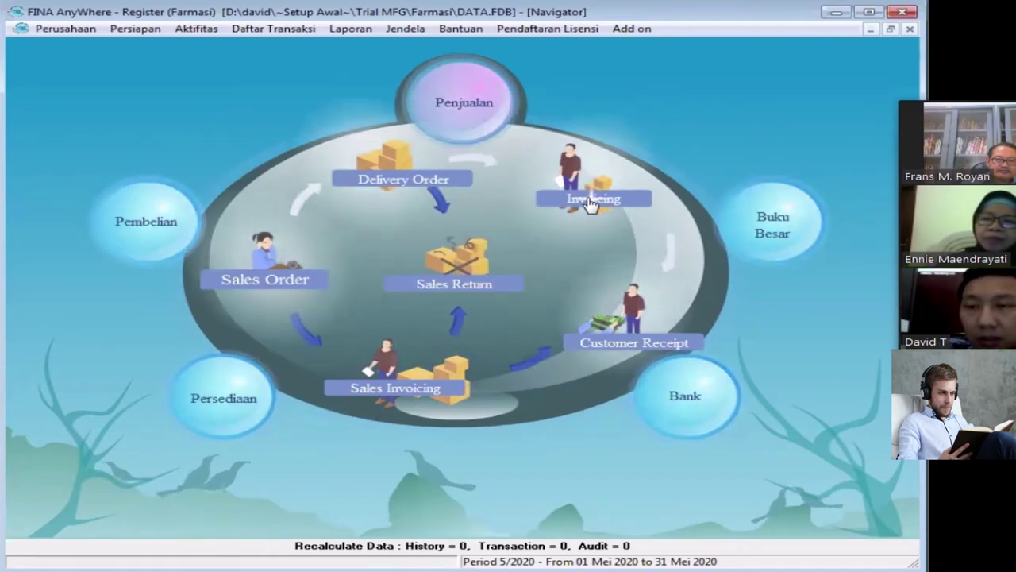
Start a sales invoice for Sentra Medika Surabaya and load delivery 1002 into it
{"action": "left_click", "coordinate": [589, 200]}
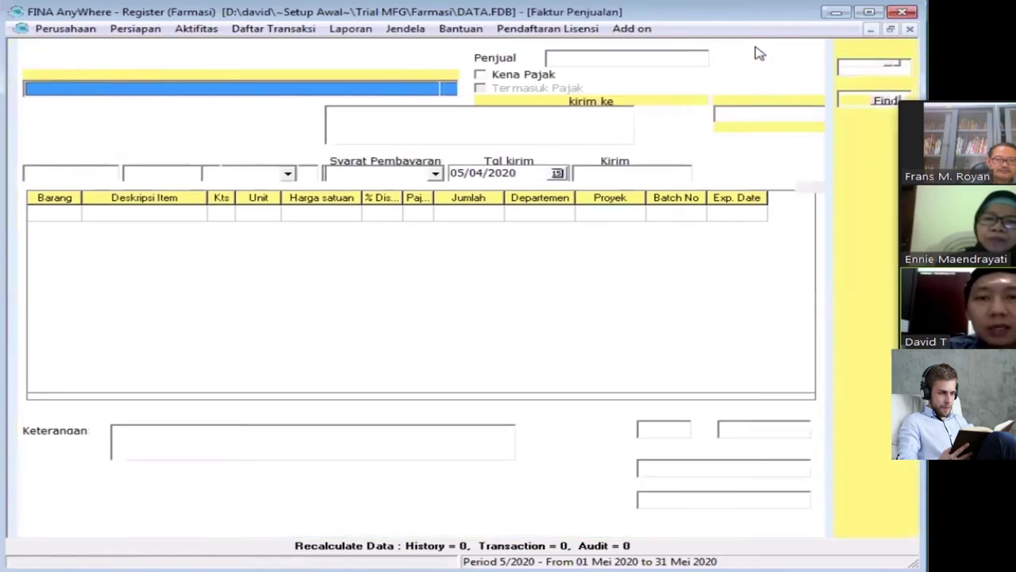
{"action": "left_click", "coordinate": [441, 87]}
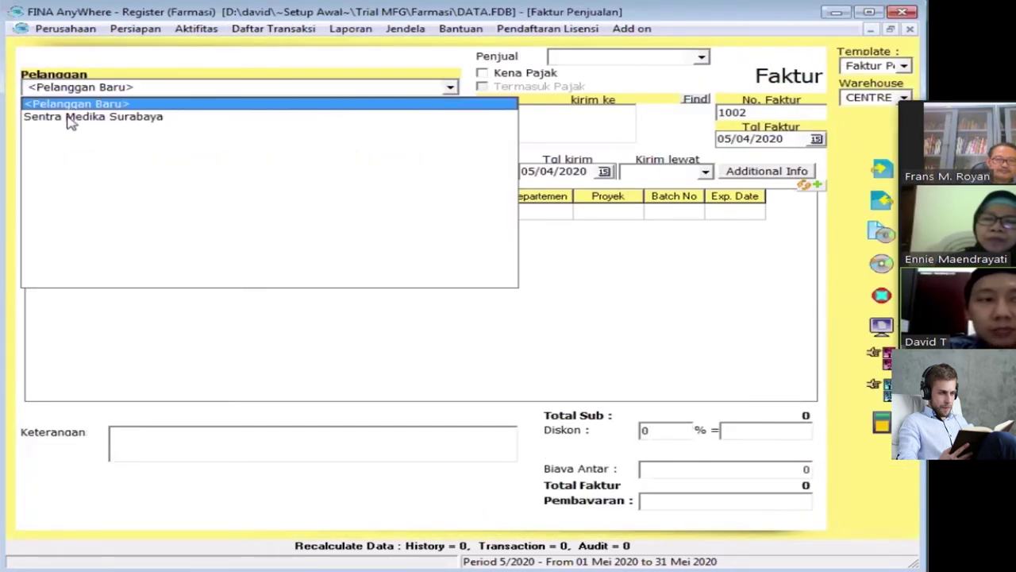
{"action": "left_click", "coordinate": [71, 119]}
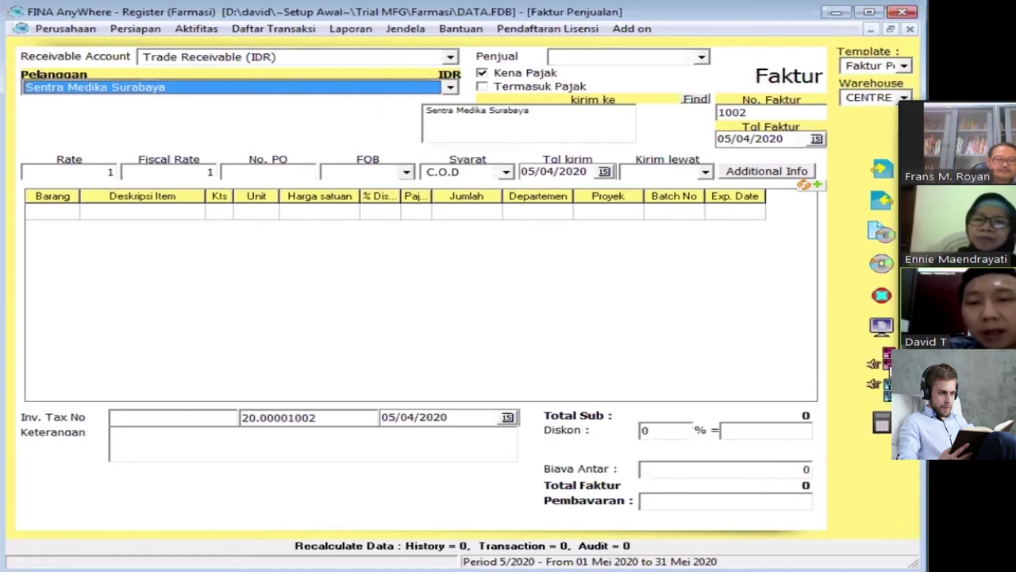
{"action": "left_click", "coordinate": [873, 363]}
{"action": "left_click", "coordinate": [490, 230]}
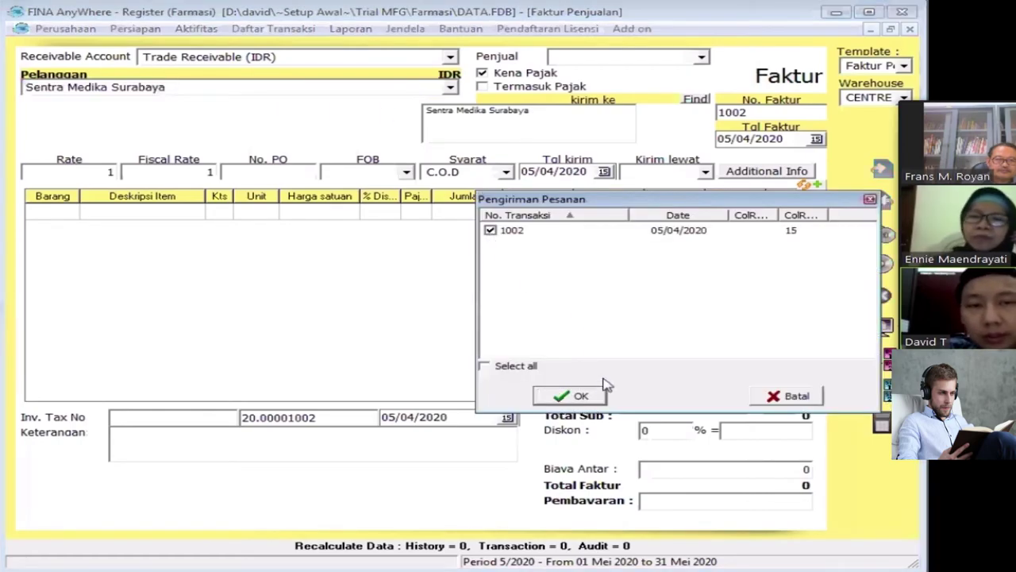
{"action": "left_click", "coordinate": [581, 396]}
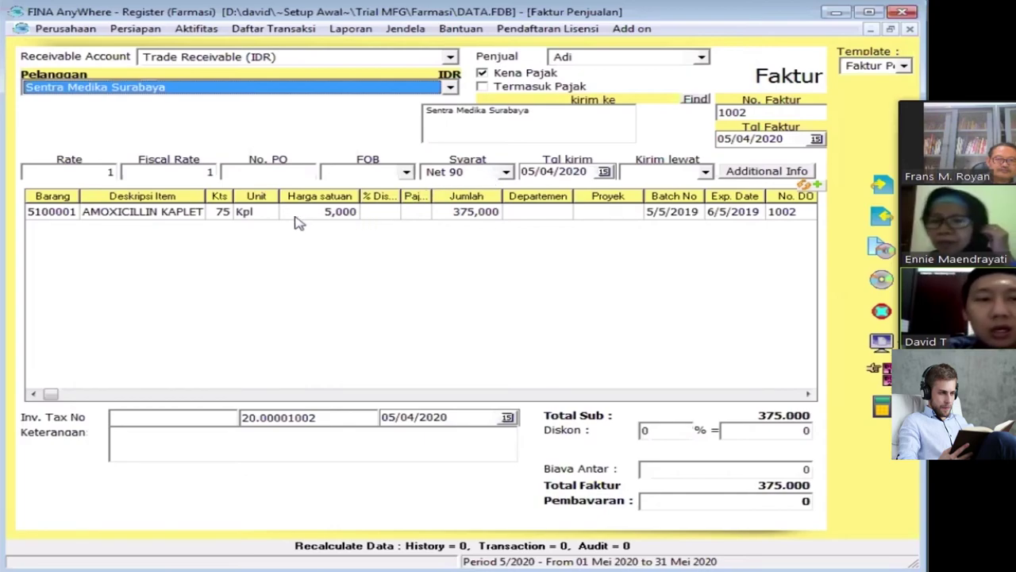
Set the tax code of the invoice's AMOXICILLIN KAPLET line to P
{"action": "left_click", "coordinate": [171, 214]}
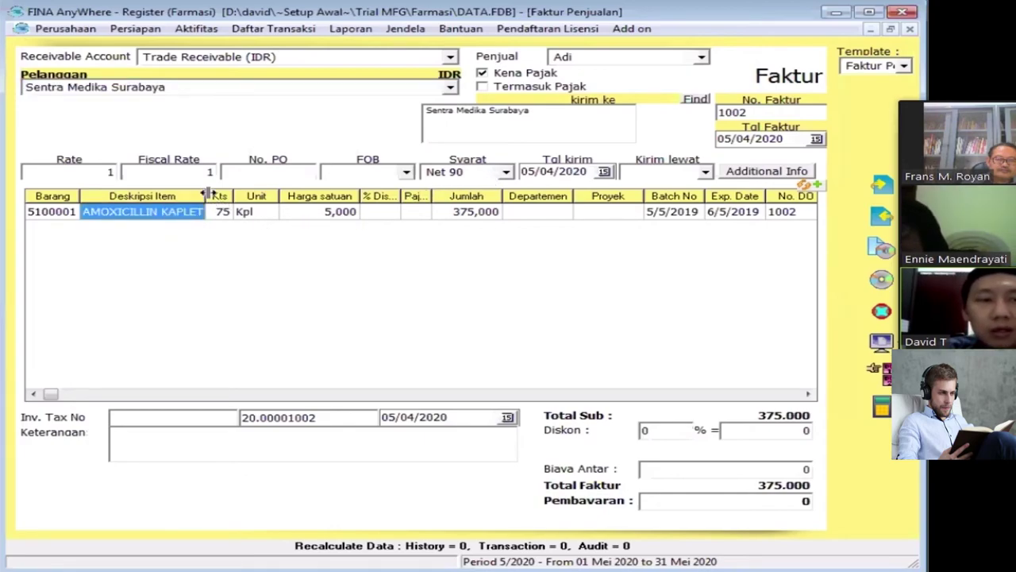
{"action": "left_click", "coordinate": [230, 213]}
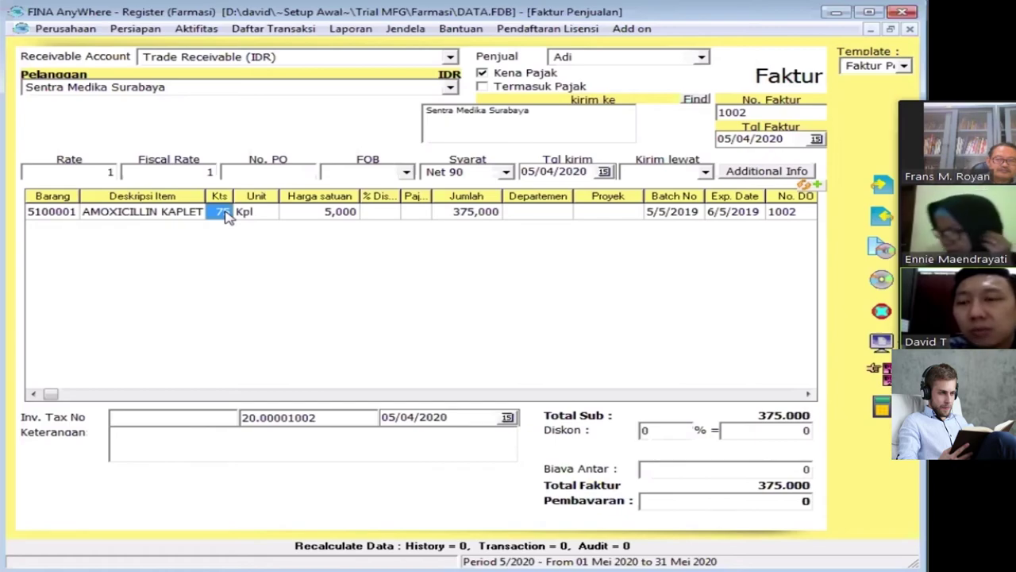
{"action": "left_click", "coordinate": [326, 216]}
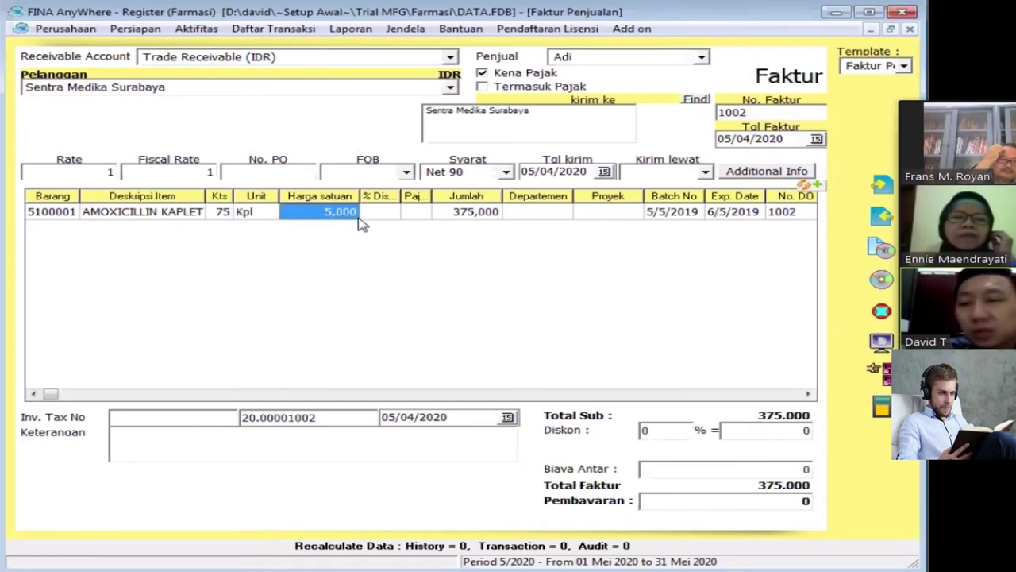
{"action": "left_click", "coordinate": [413, 214]}
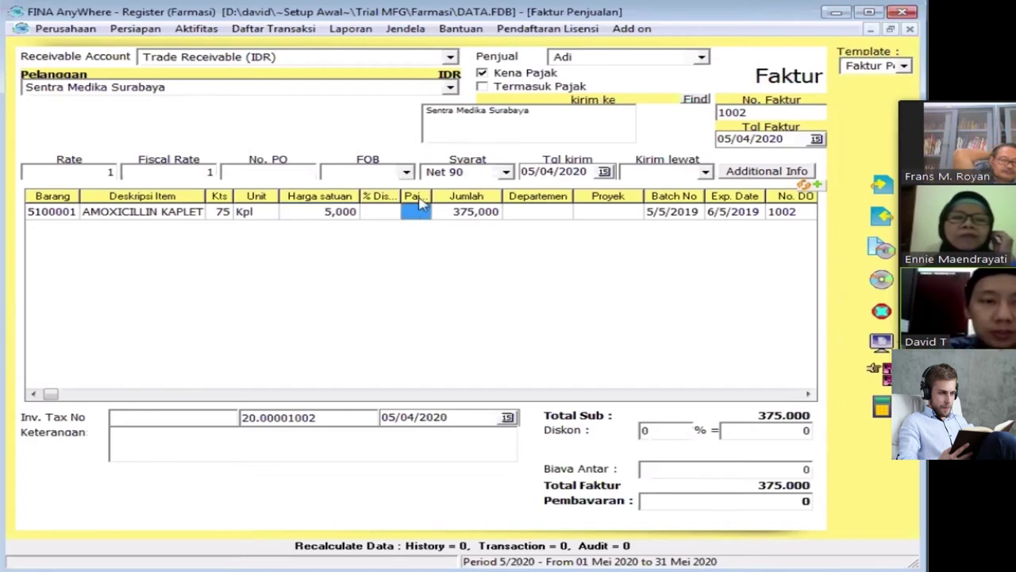
{"action": "key", "text": "Tab"}
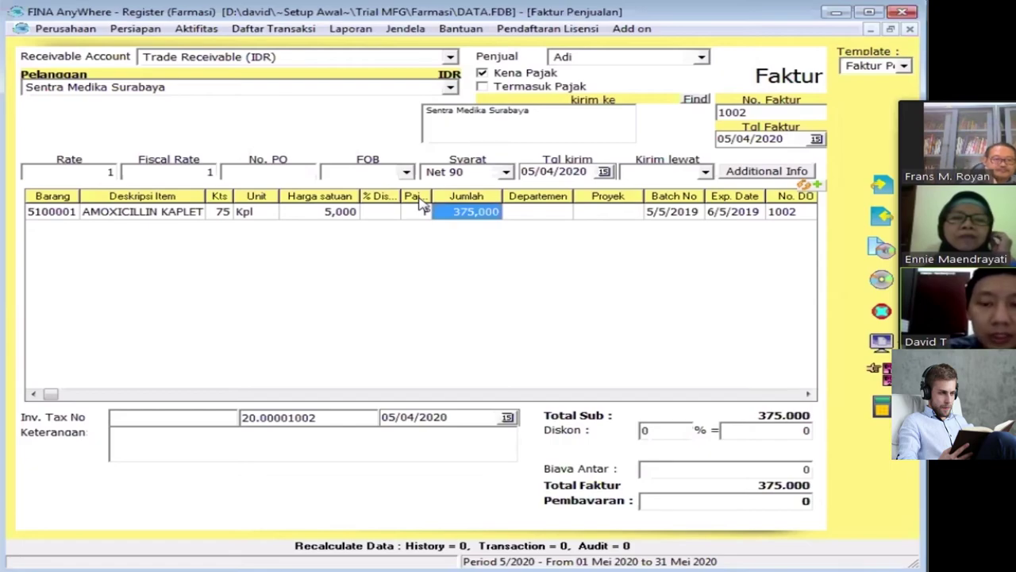
{"action": "key", "text": "Tab"}
{"action": "key", "text": "Tab"}
{"action": "key", "text": "Tab"}
{"action": "key", "text": "Tab"}
{"action": "key", "text": "Tab"}
{"action": "key", "text": "Tab"}
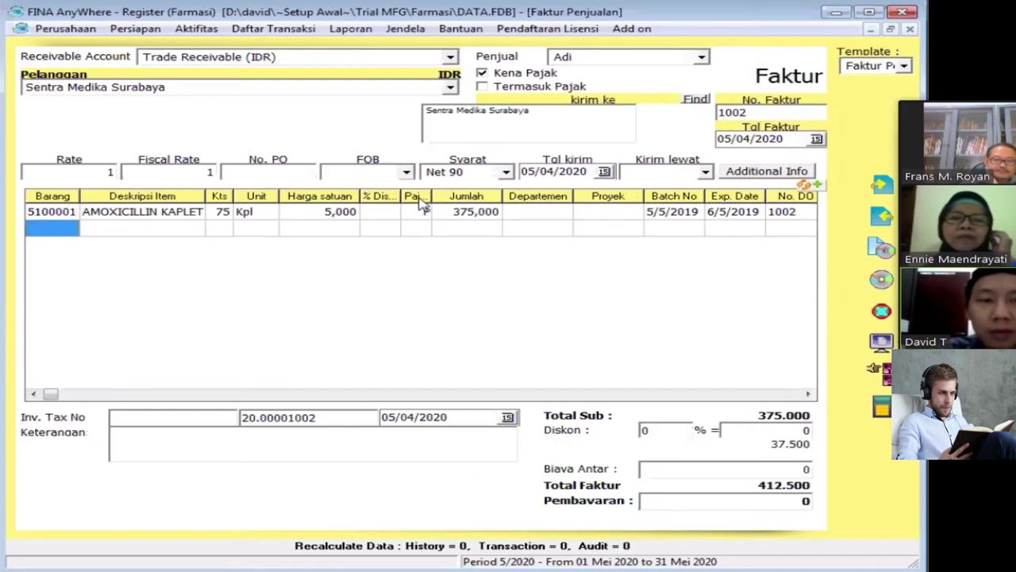
{"action": "key", "text": "Up"}
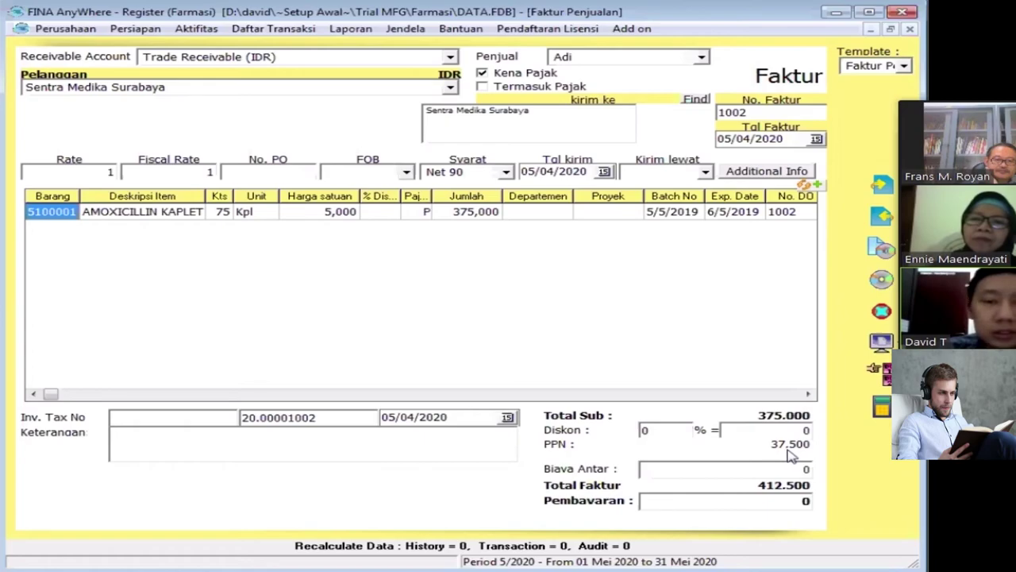
Check the tax invoice number and date, preview the sales invoice, and save it
{"action": "left_click", "coordinate": [314, 418]}
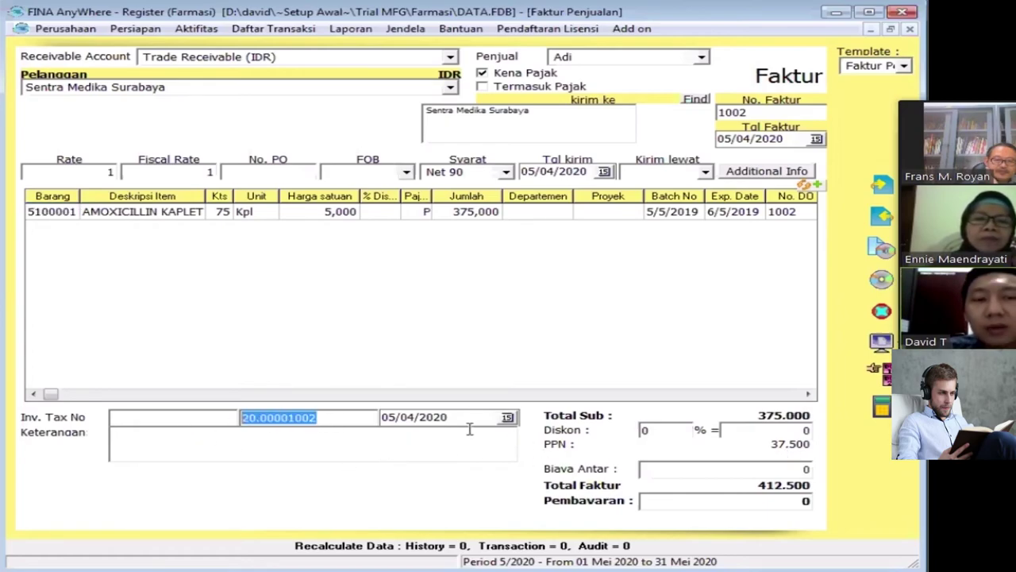
{"action": "key", "text": "Tab"}
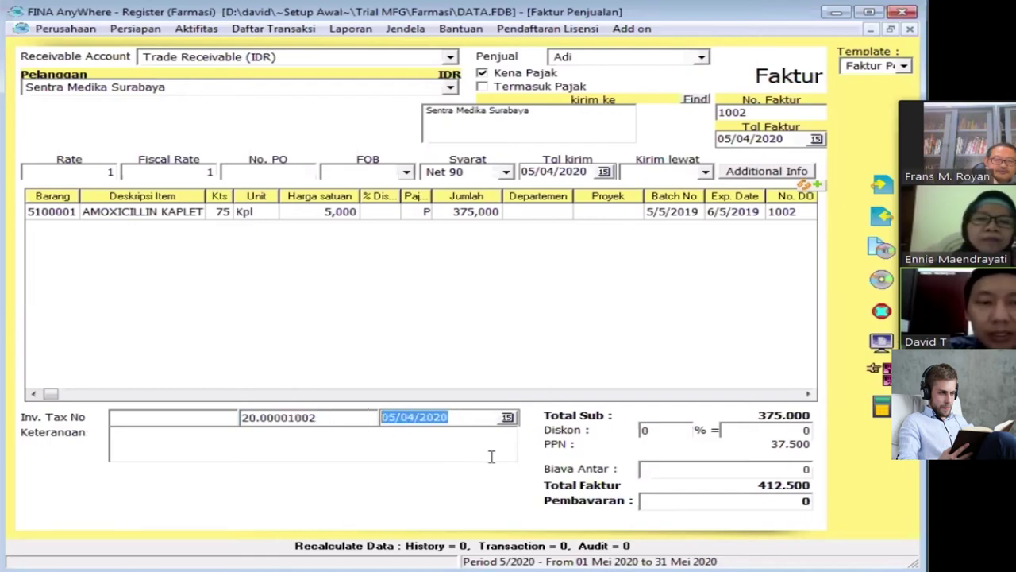
{"action": "key", "text": "Tab"}
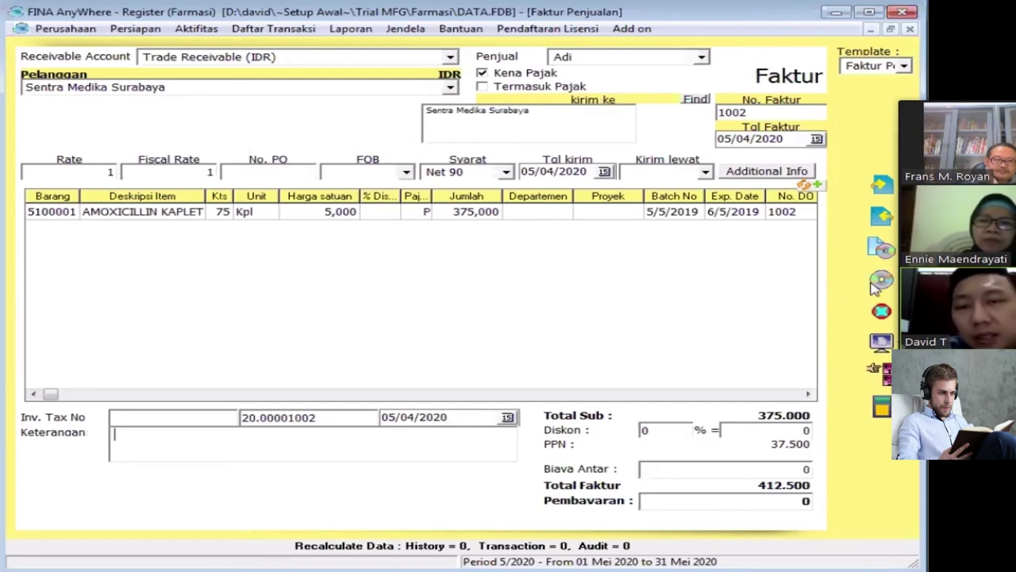
{"action": "left_click", "coordinate": [880, 343]}
{"action": "left_click", "coordinate": [911, 30]}
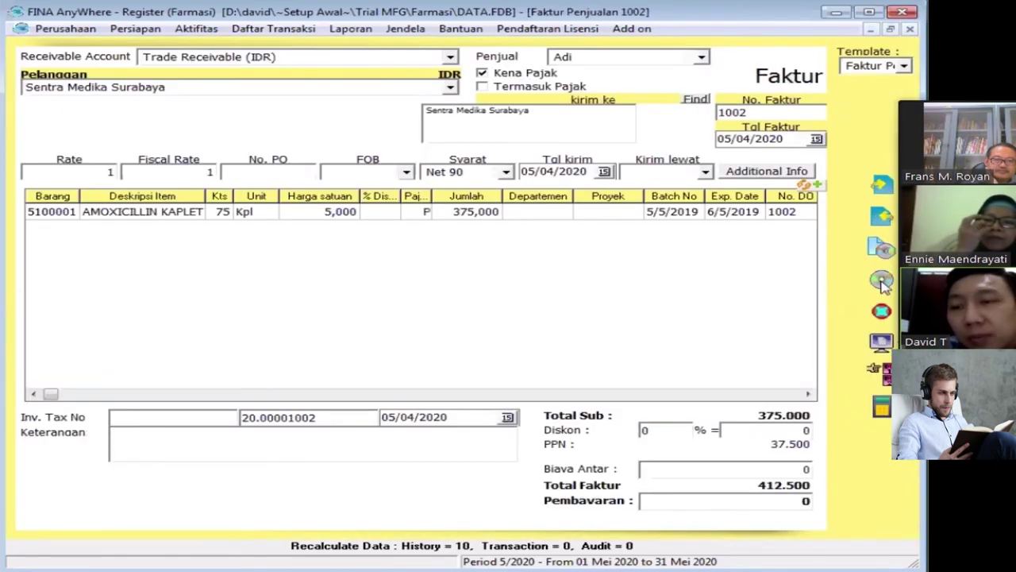
{"action": "left_click", "coordinate": [882, 281]}
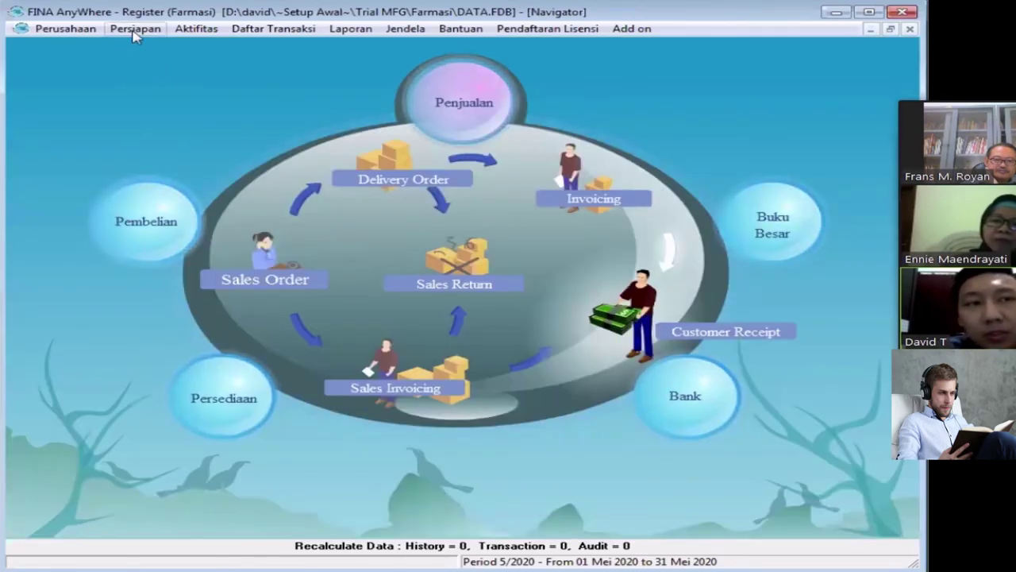
Include inventory items (Persediaan) in the goods and services list and search descriptions for "amox"
{"action": "left_click", "coordinate": [135, 28]}
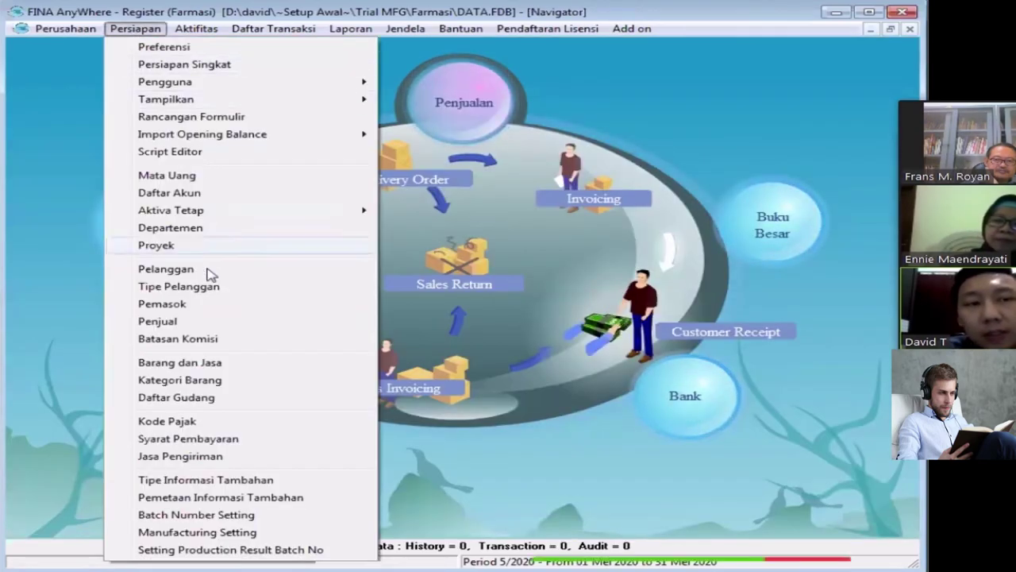
{"action": "left_click", "coordinate": [182, 420]}
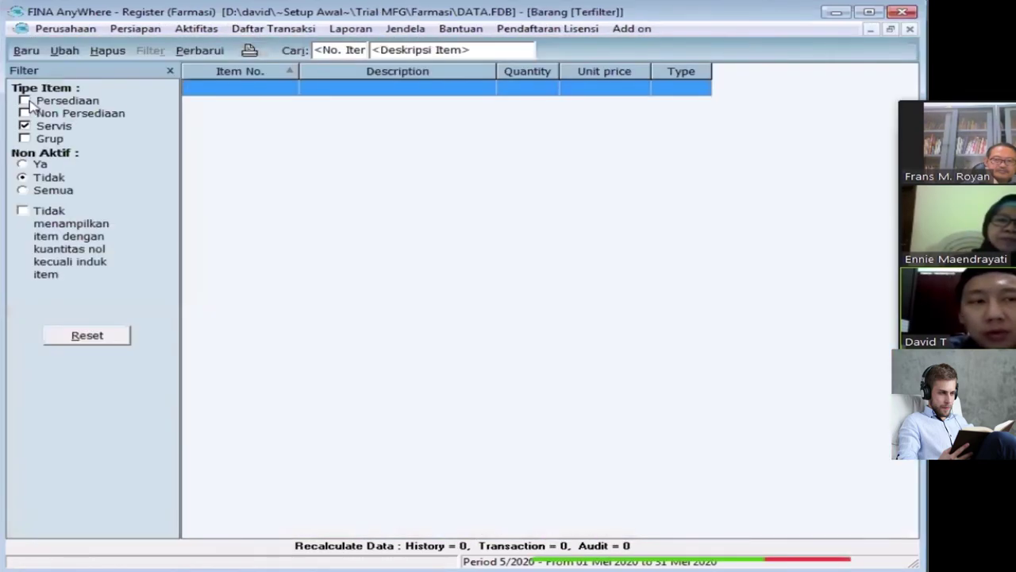
{"action": "left_click", "coordinate": [30, 101]}
{"action": "left_click", "coordinate": [431, 49]}
{"action": "type", "text": "amox"}
Open the item history of AMOXICILLIN KAPLET 500 mg, select the delivery 1002 entry, and widen the Keluar column
{"action": "right_click", "coordinate": [461, 222]}
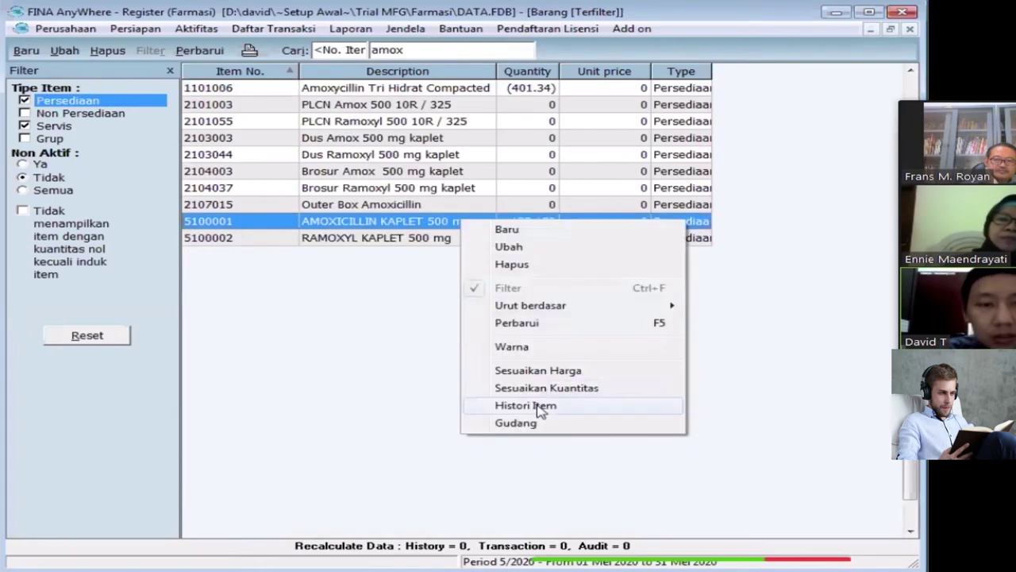
{"action": "left_click", "coordinate": [543, 409]}
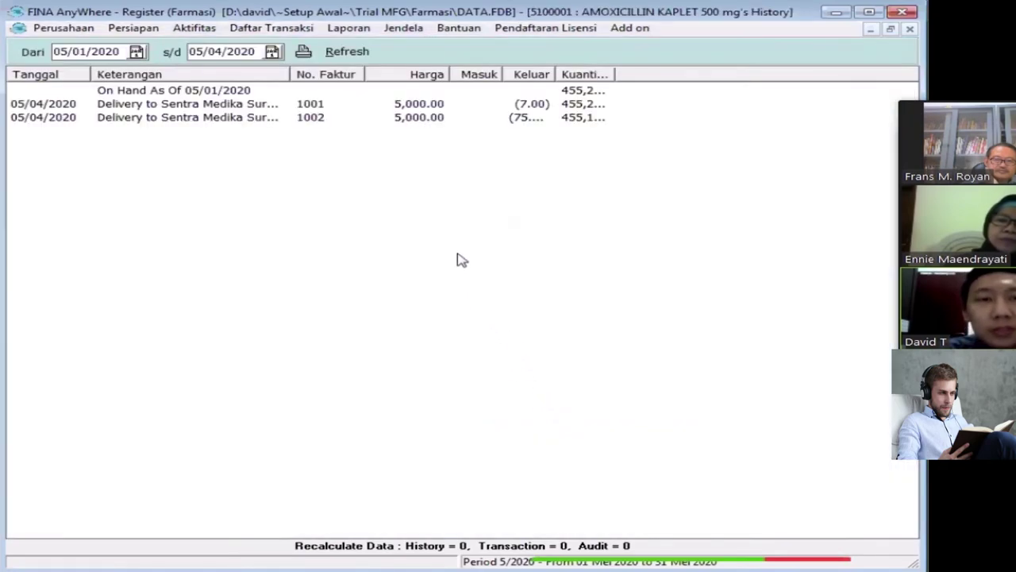
{"action": "left_click", "coordinate": [395, 119]}
{"action": "left_click_drag", "start_coordinate": [555, 74], "coordinate": [584, 74]}
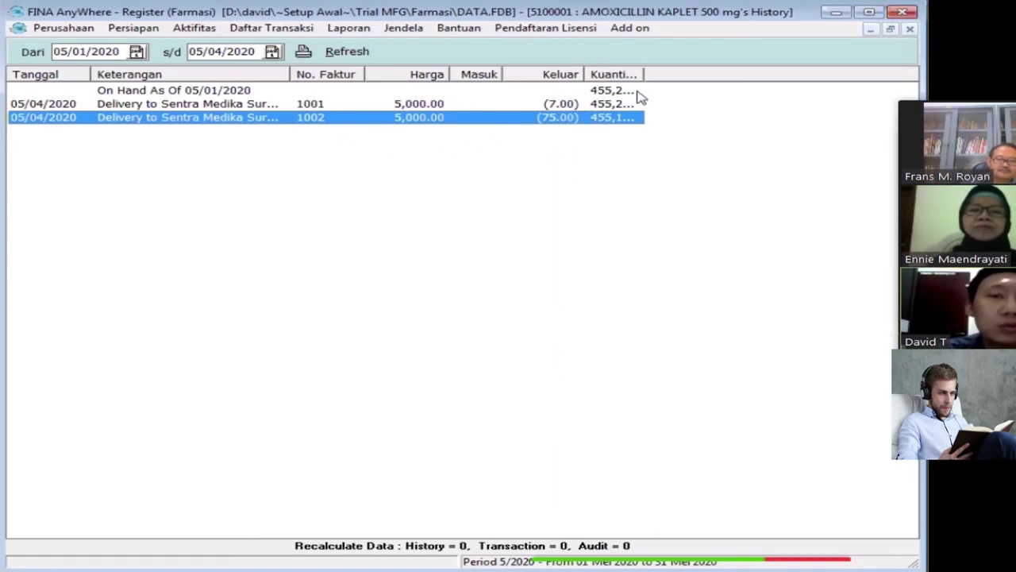
Widen the history's Kuantitas column, close the history, then widen the item list's Quantity column and select Brosur Amox 500 mg kaplet
{"action": "left_click_drag", "start_coordinate": [672, 81], "coordinate": [688, 79]}
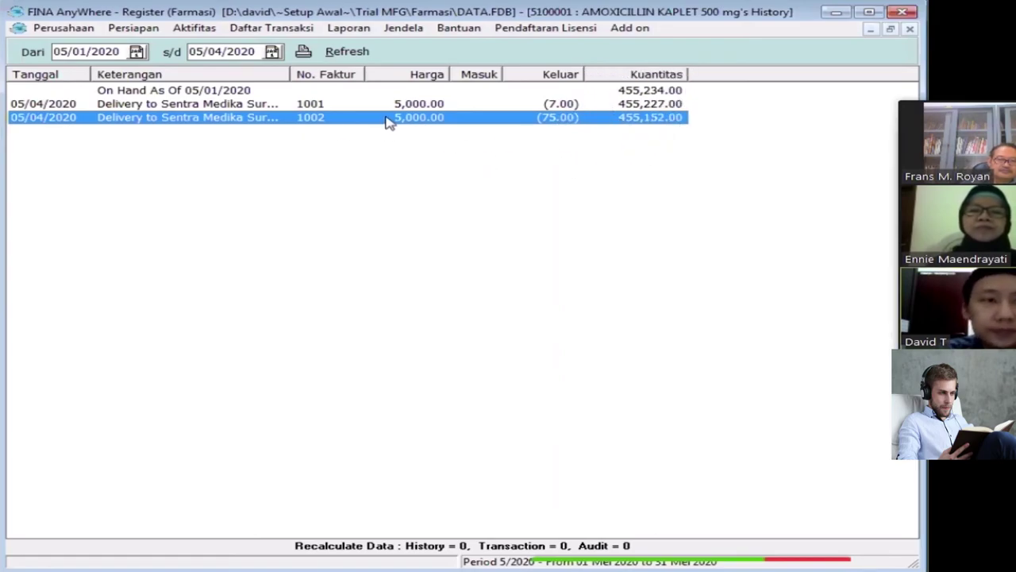
{"action": "left_click", "coordinate": [910, 29]}
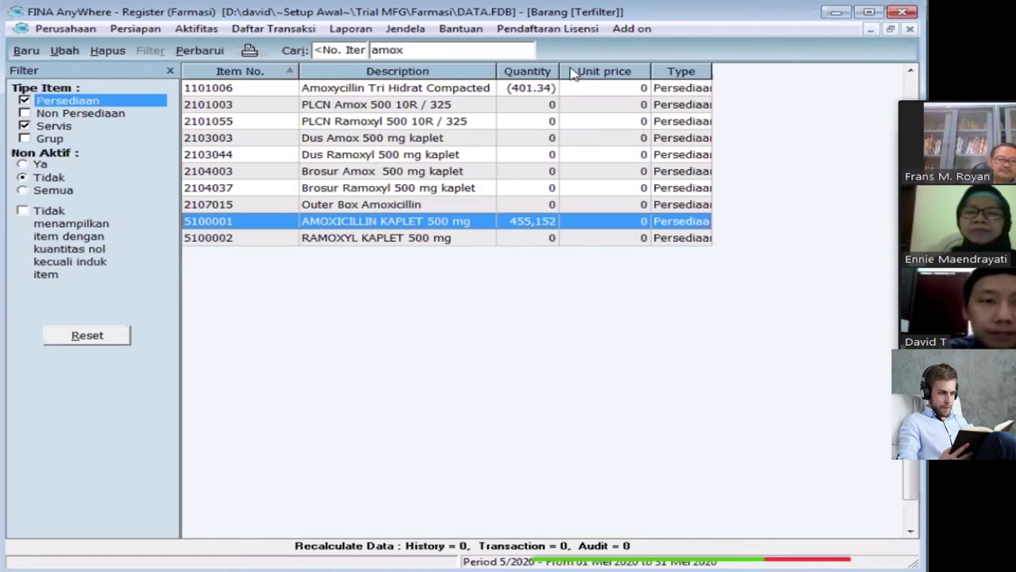
{"action": "left_click_drag", "start_coordinate": [559, 70], "coordinate": [567, 71]}
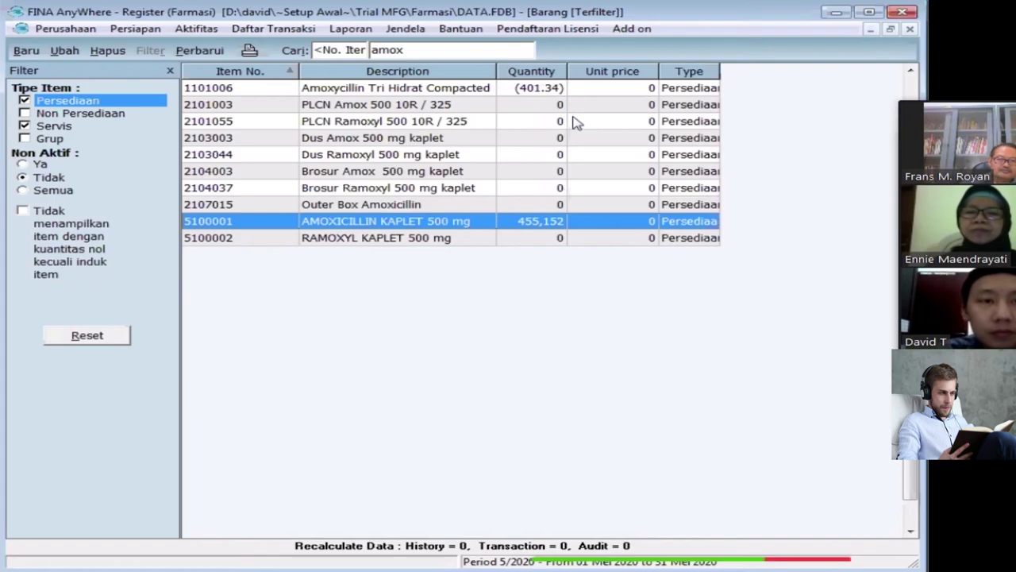
{"action": "left_click", "coordinate": [517, 94]}
{"action": "left_click", "coordinate": [544, 172]}
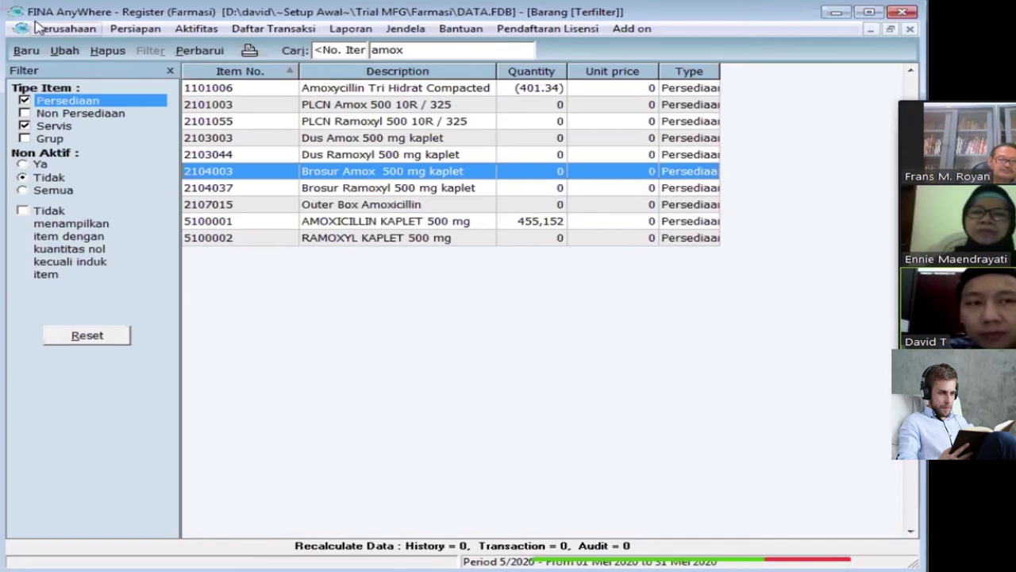
Check the inventory preference "Gudang dapat < 0", leave the preferences unchanged, and close the goods and services list
{"action": "left_click", "coordinate": [125, 30]}
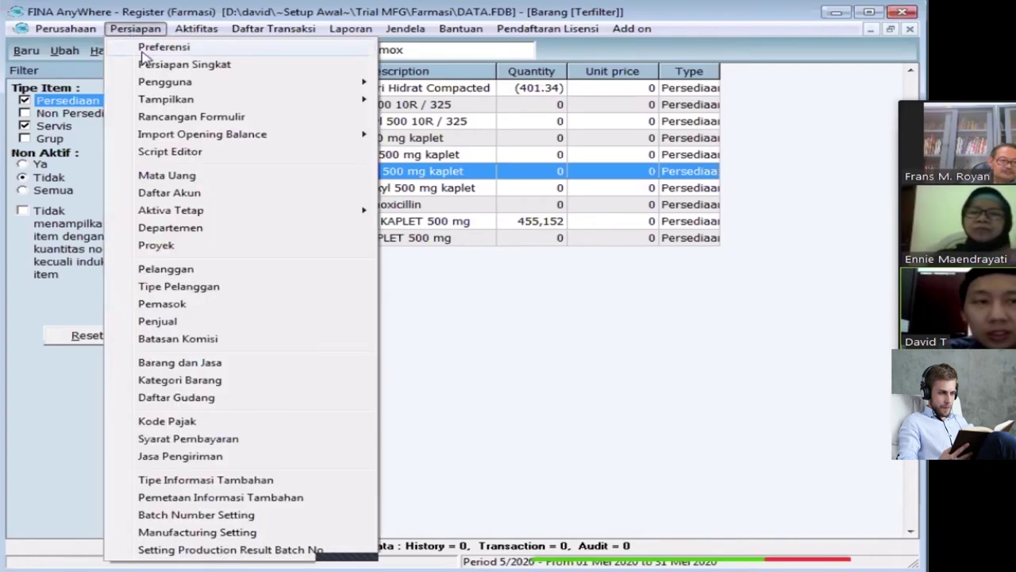
{"action": "left_click", "coordinate": [148, 46]}
{"action": "left_click", "coordinate": [493, 49]}
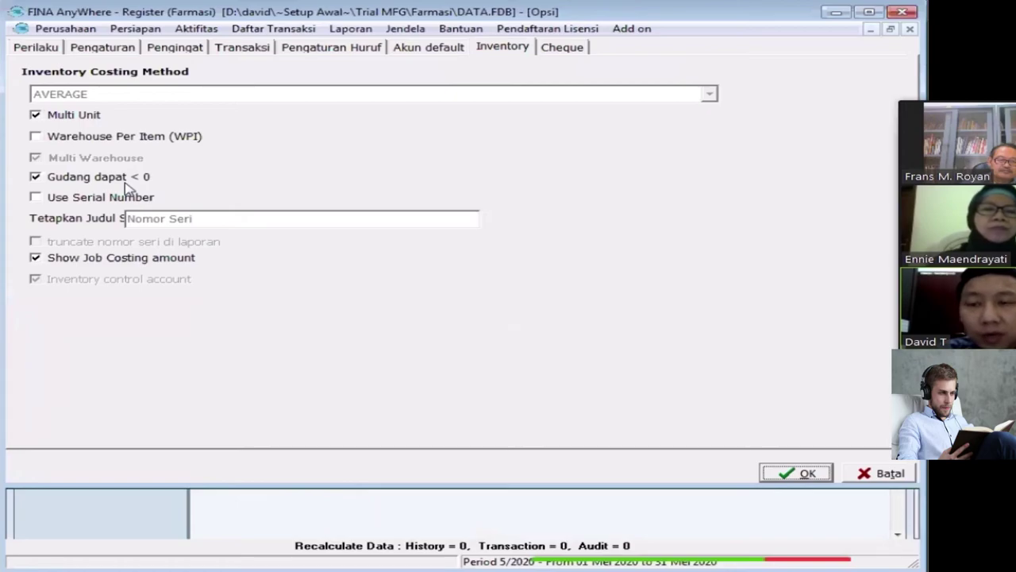
{"action": "left_click", "coordinate": [873, 479]}
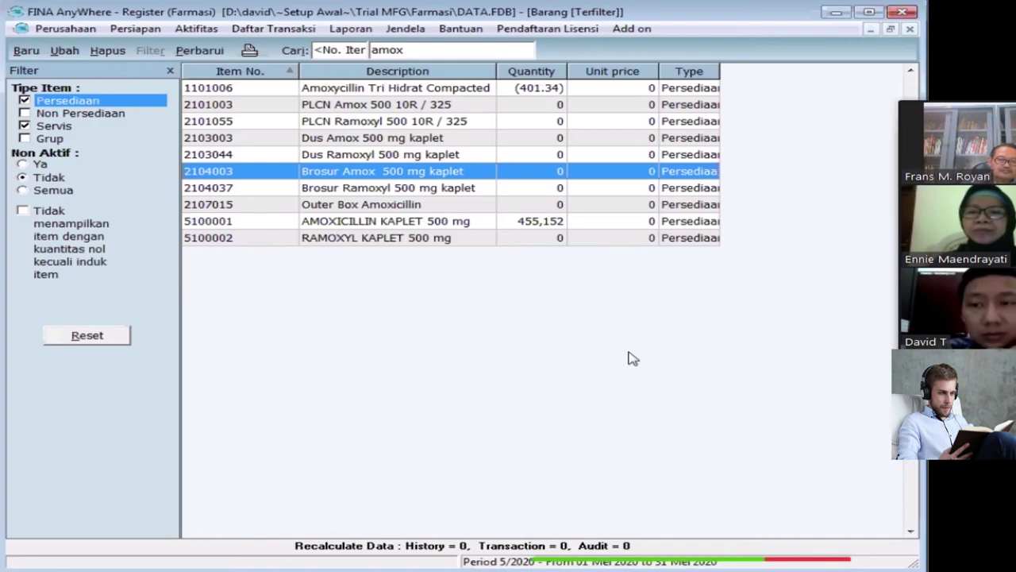
{"action": "left_click", "coordinate": [588, 239]}
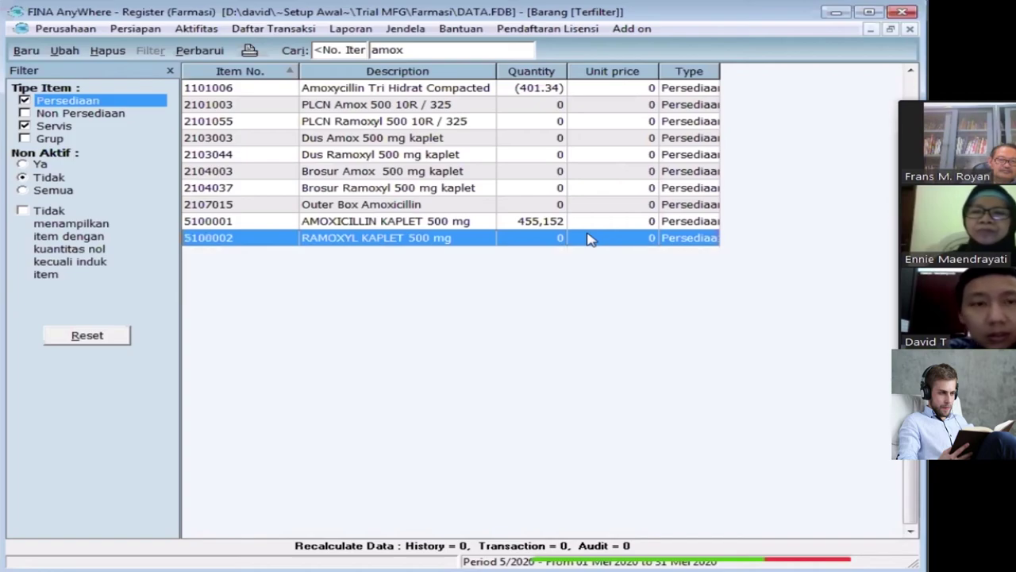
{"action": "key", "text": "Escape"}
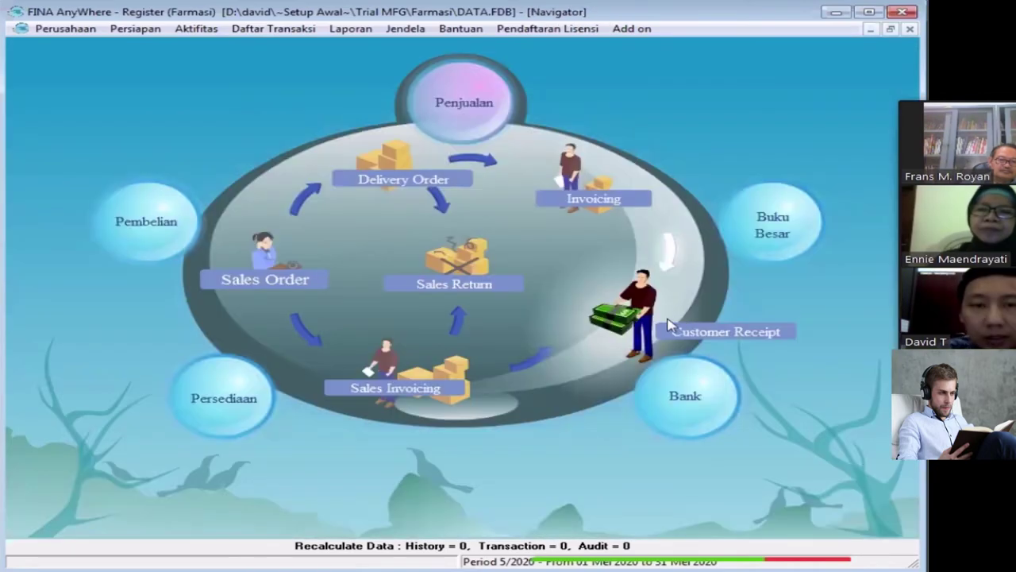
Start a customer receipt from Sentra Medika Surabaya with BNI Bank (IDR) as the bank
{"action": "left_click", "coordinate": [642, 321]}
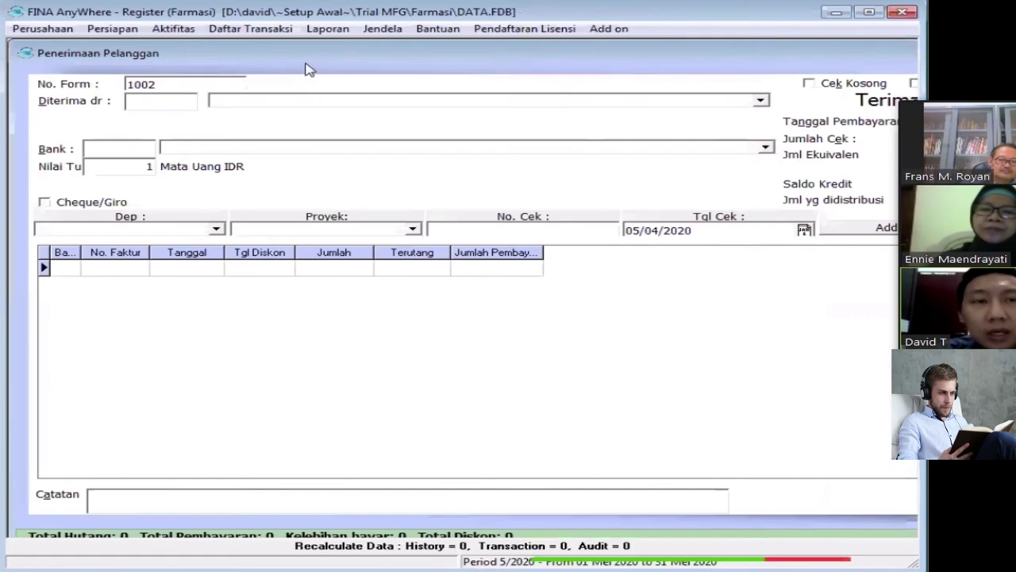
{"action": "left_click", "coordinate": [304, 75]}
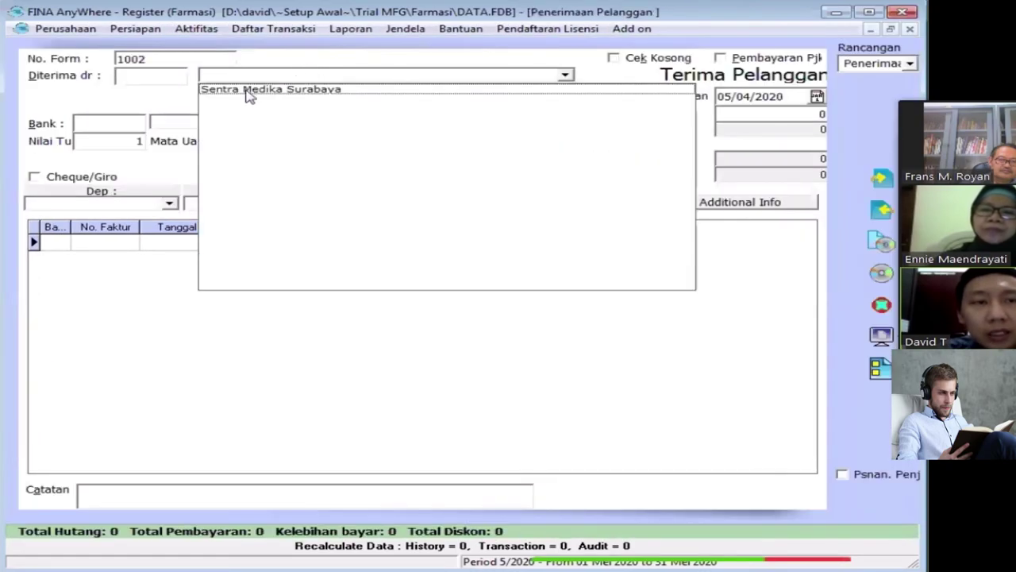
{"action": "left_click", "coordinate": [247, 93]}
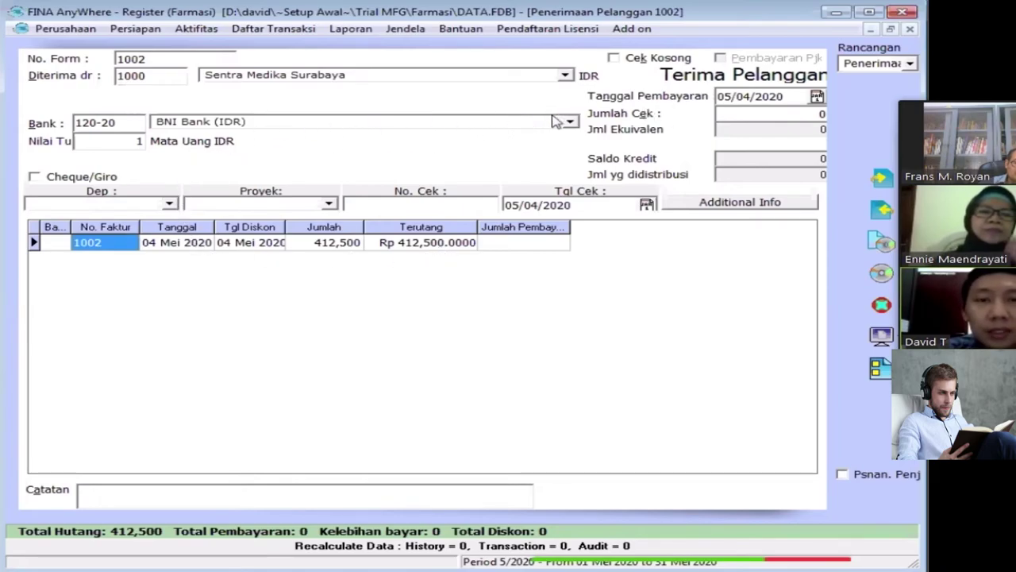
{"action": "left_click", "coordinate": [429, 125]}
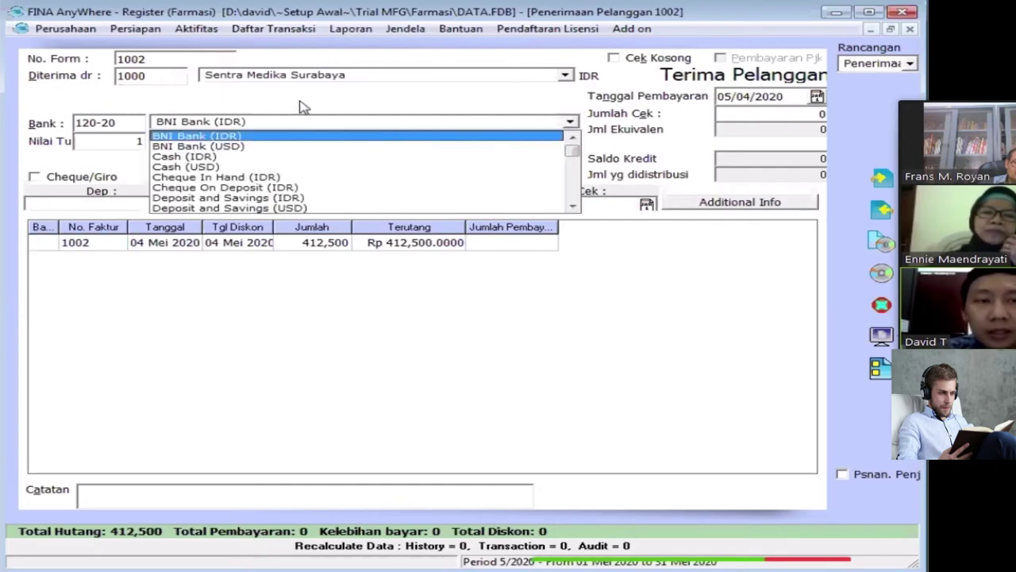
{"action": "left_click", "coordinate": [231, 136]}
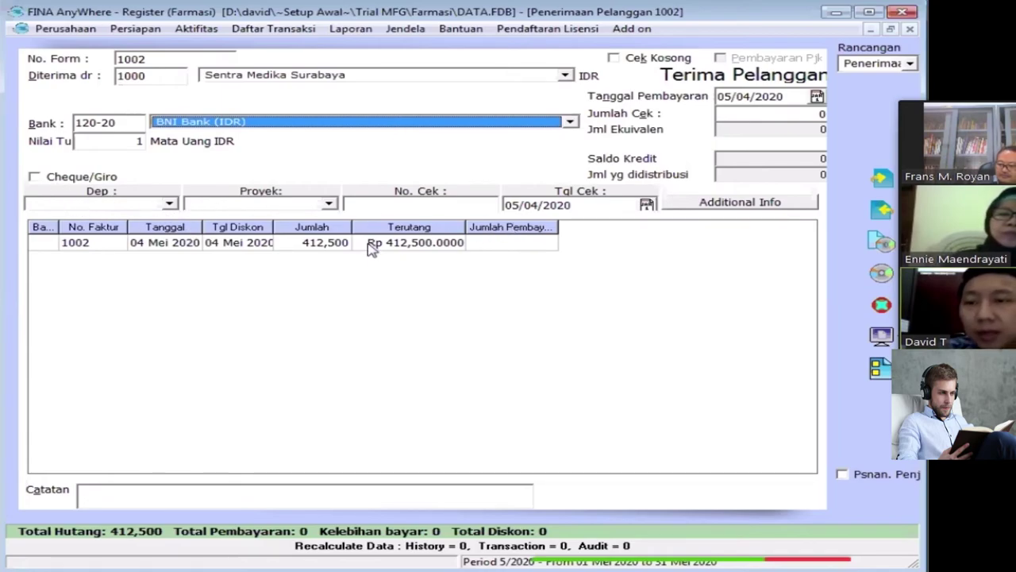
{"action": "left_click", "coordinate": [502, 248]}
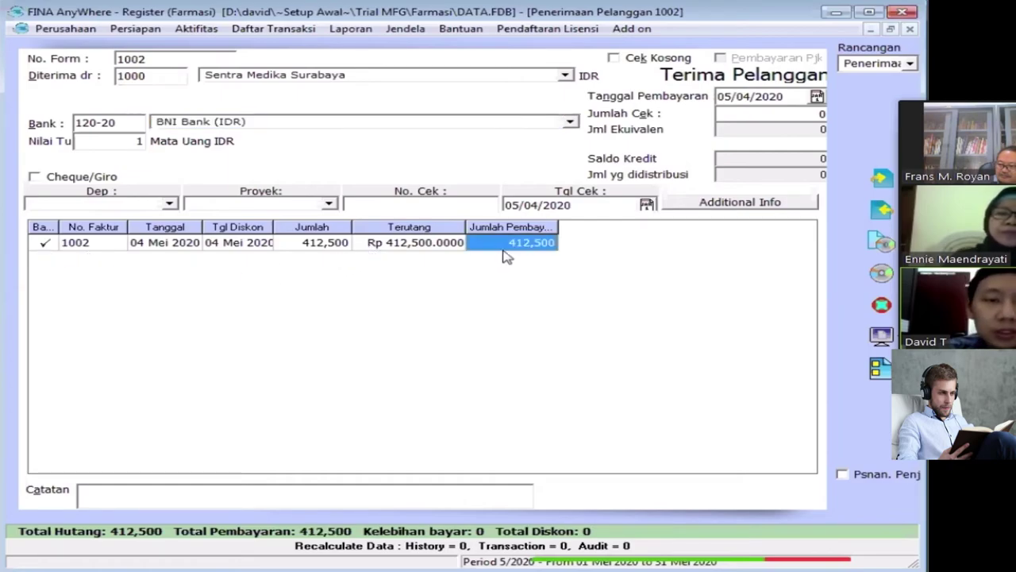
{"action": "left_click", "coordinate": [780, 115]}
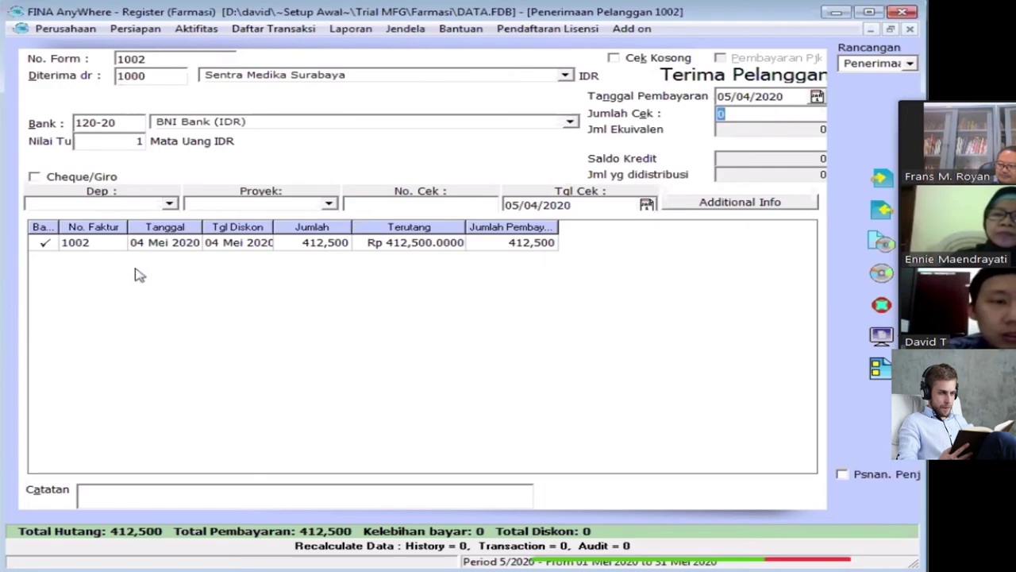
{"action": "left_click", "coordinate": [40, 243]}
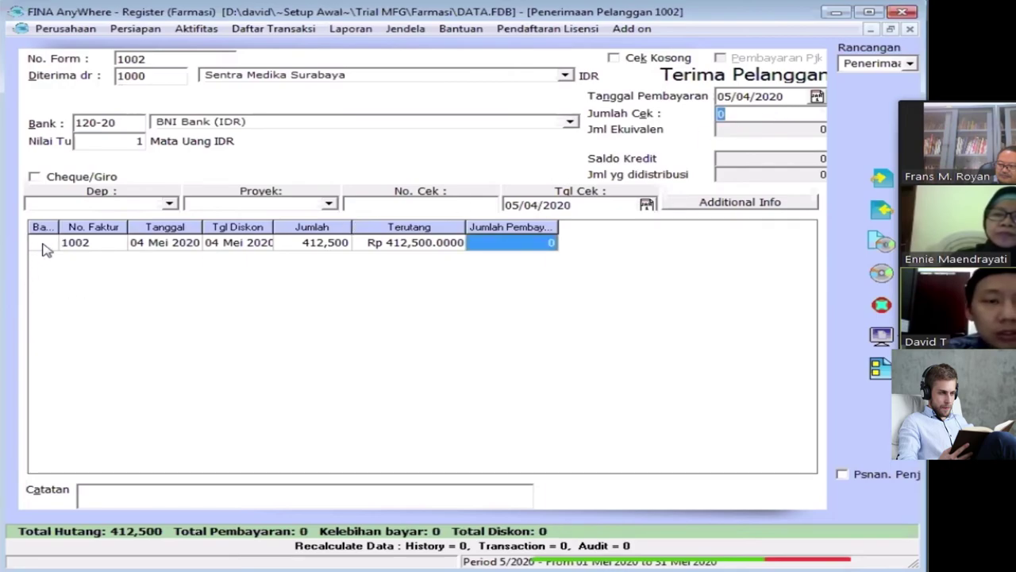
Mark the receipt as Cheque/Giro and set the cheque amount to 412,500
{"action": "left_click", "coordinate": [35, 177]}
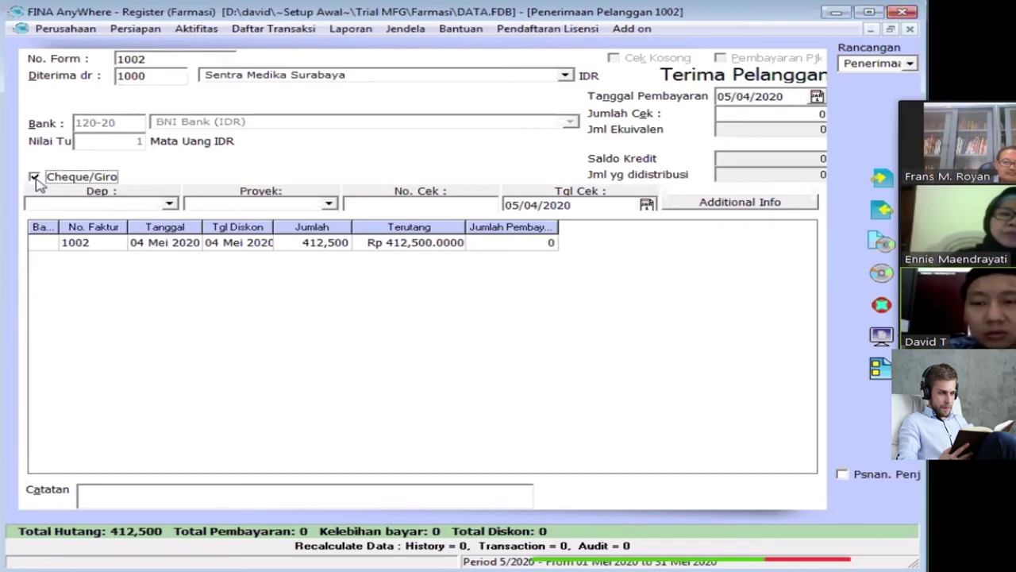
{"action": "left_click", "coordinate": [754, 111]}
{"action": "type", "text": "4"}
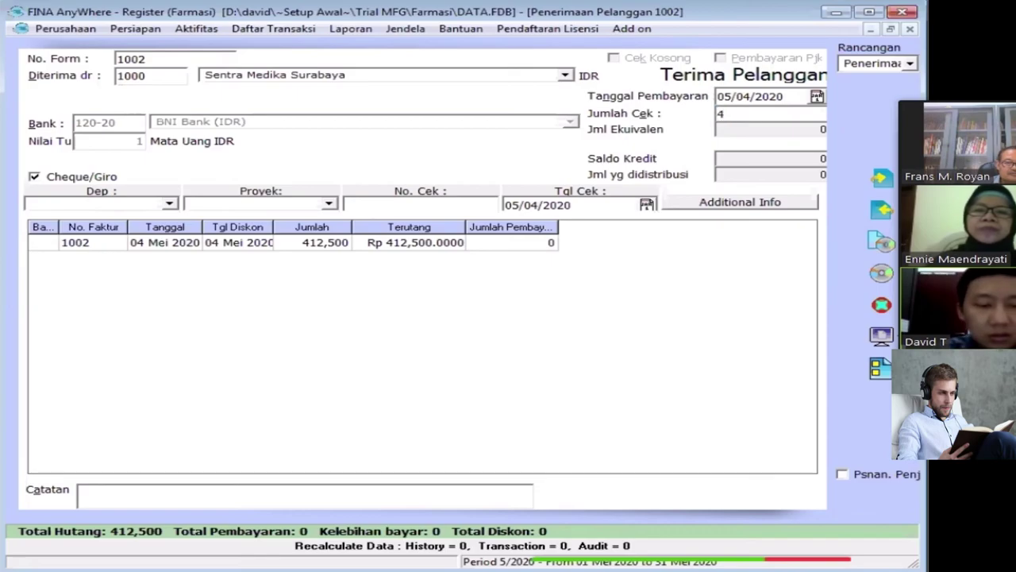
{"action": "type", "text": "12,500"}
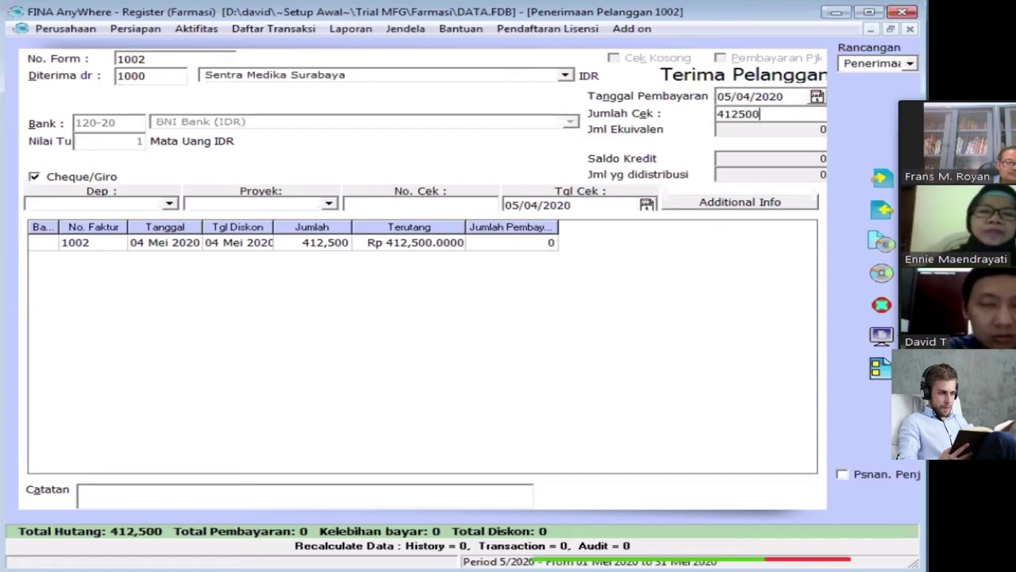
{"action": "key", "text": "Tab"}
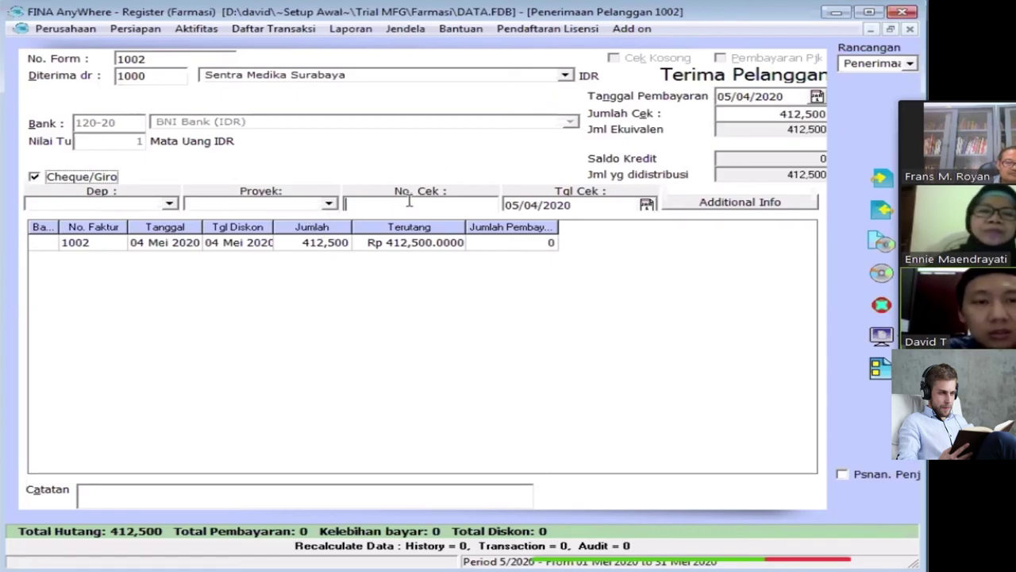
Set the receipt's cheque number to 11234123 and its cheque date to 05/06/2020
{"action": "left_click", "coordinate": [565, 205]}
{"action": "left_click", "coordinate": [470, 205]}
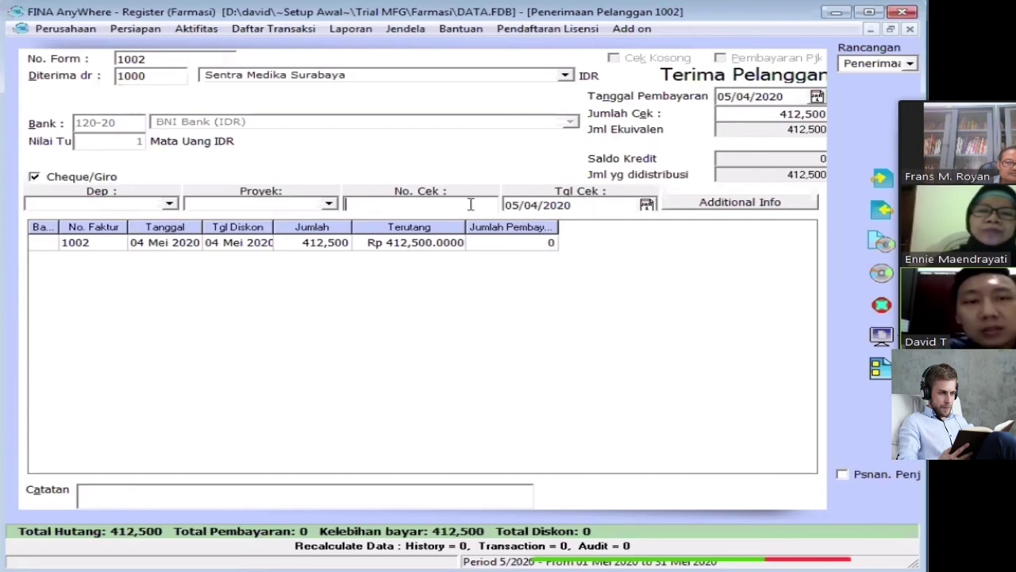
{"action": "type", "text": "112"}
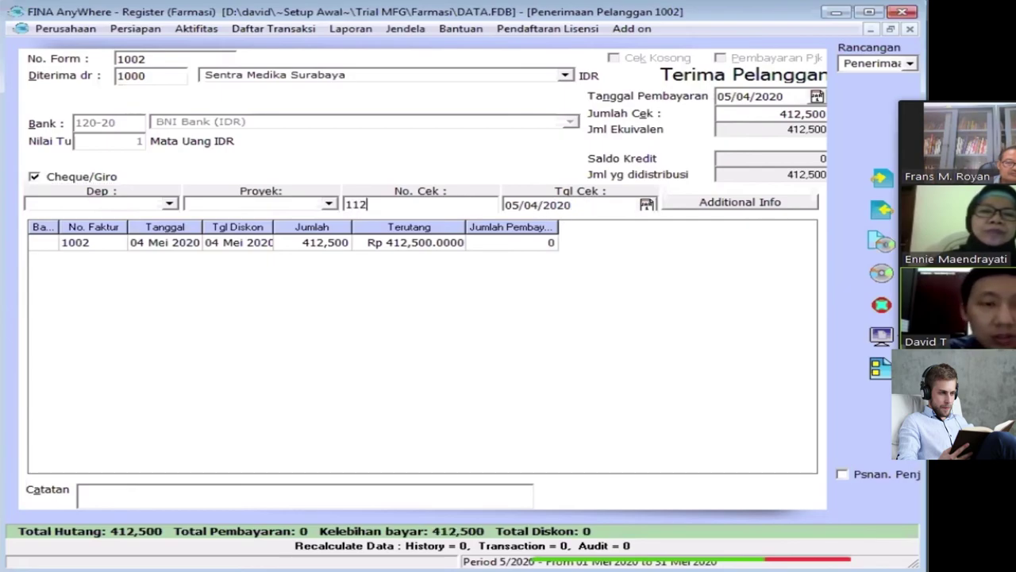
{"action": "type", "text": "34123"}
{"action": "left_click", "coordinate": [646, 204]}
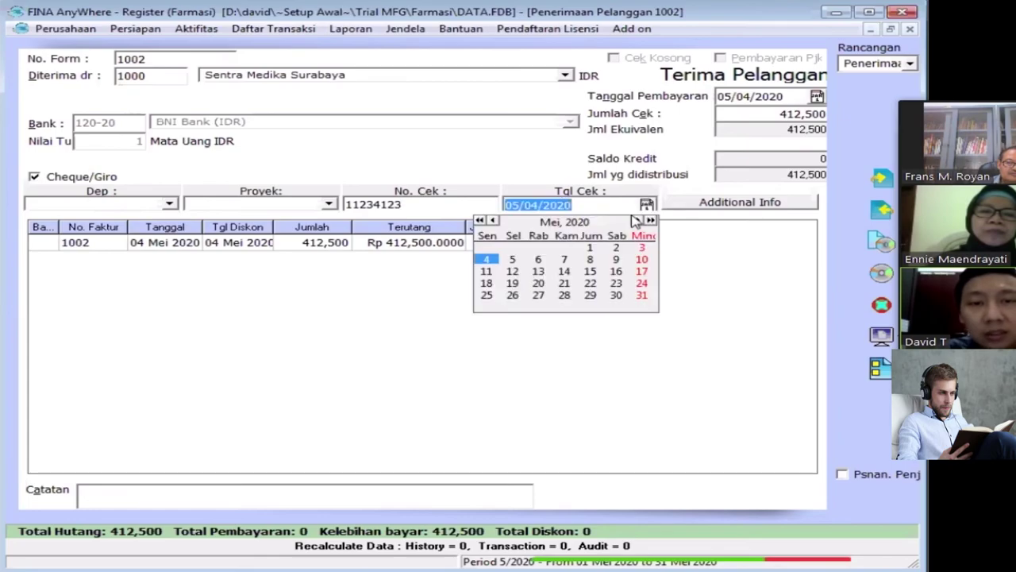
{"action": "left_click", "coordinate": [546, 262]}
Apply the 412,500 payment to invoice 1002 and save the customer receipt
{"action": "left_click", "coordinate": [546, 262]}
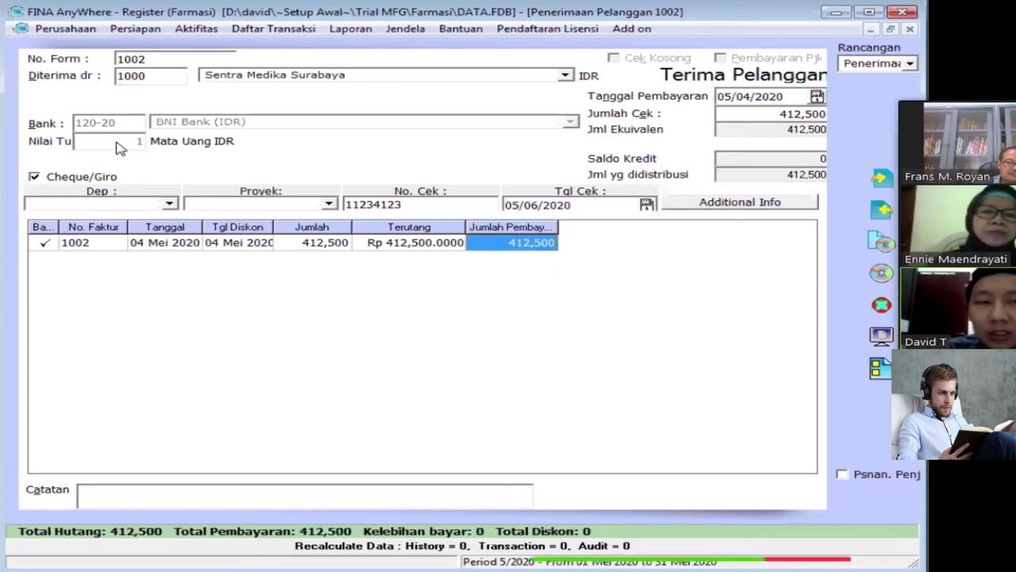
{"action": "left_click", "coordinate": [34, 176]}
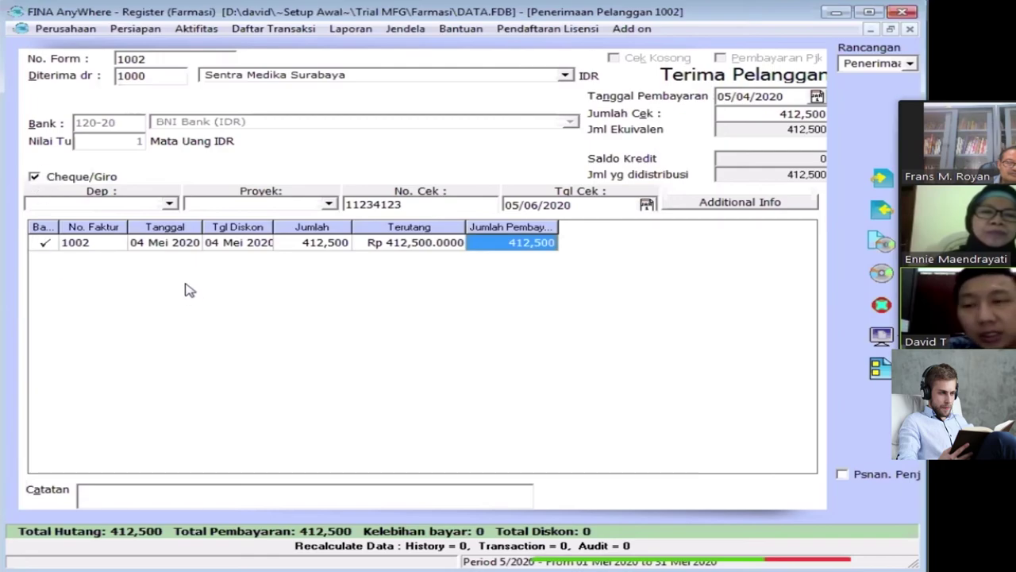
{"action": "key", "text": "ctrl+s"}
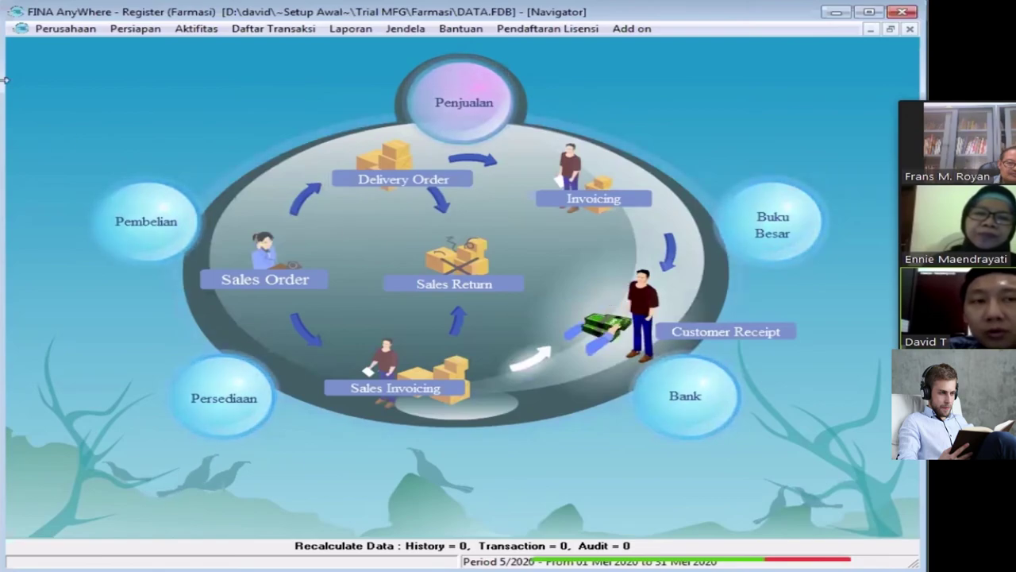
Open cheque management, choose bank 120-20 - BNI Bank (IDR), and mark the Sentra Medika Surabaya cheque as deposited
{"action": "left_click", "coordinate": [192, 27]}
{"action": "mouse_move", "coordinate": [233, 64]}
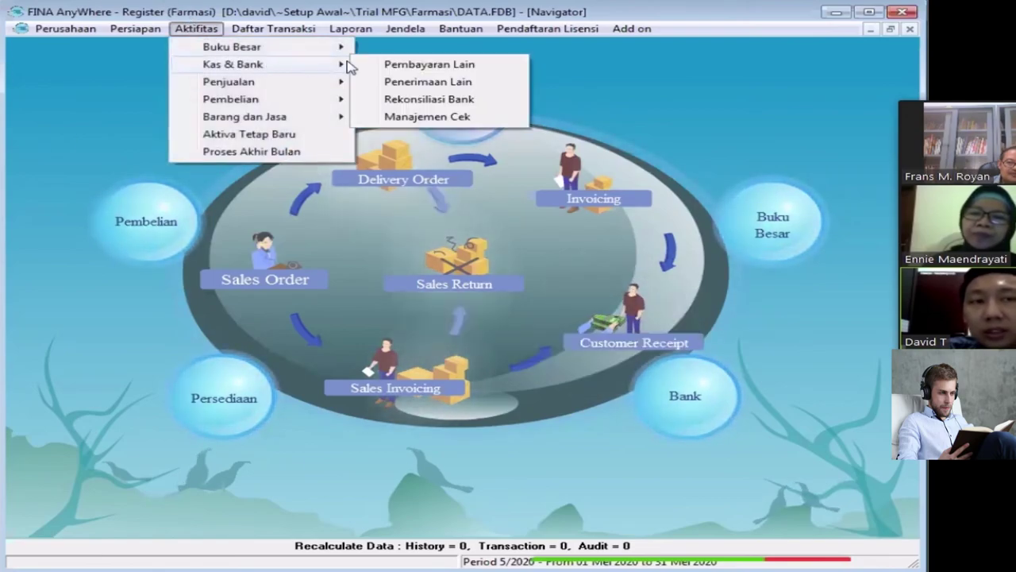
{"action": "left_click", "coordinate": [409, 118]}
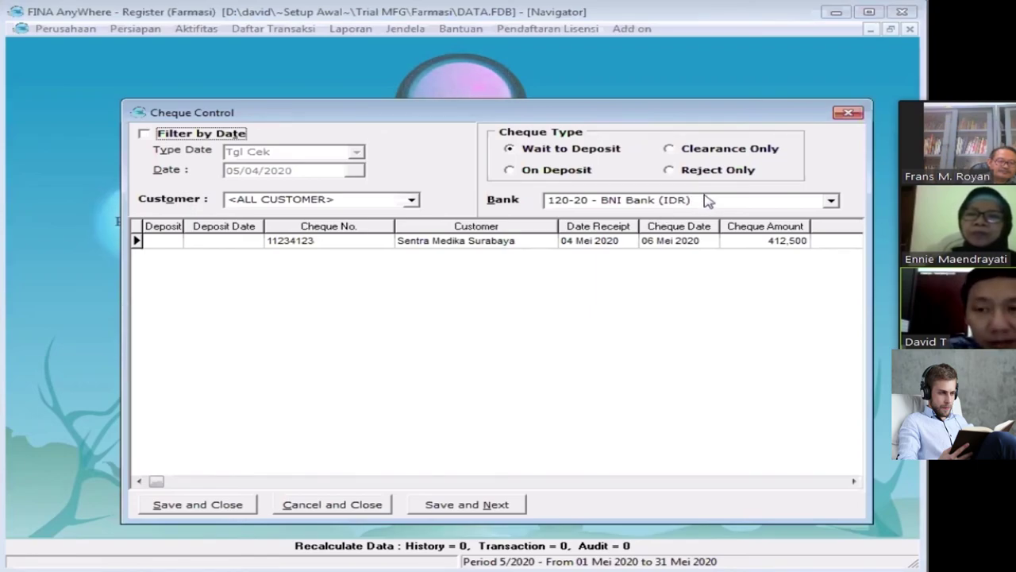
{"action": "left_click", "coordinate": [831, 203]}
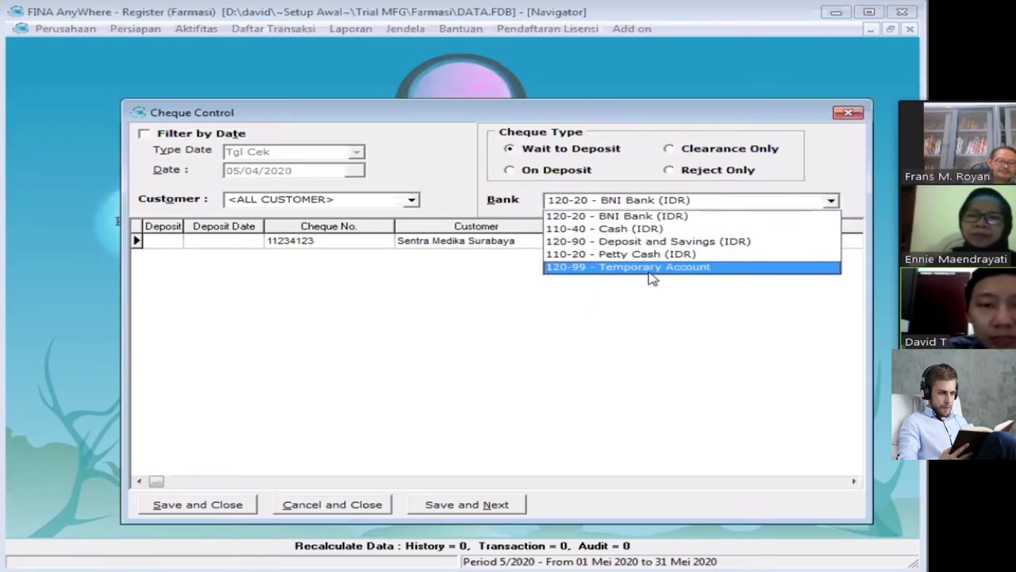
{"action": "left_click", "coordinate": [651, 221]}
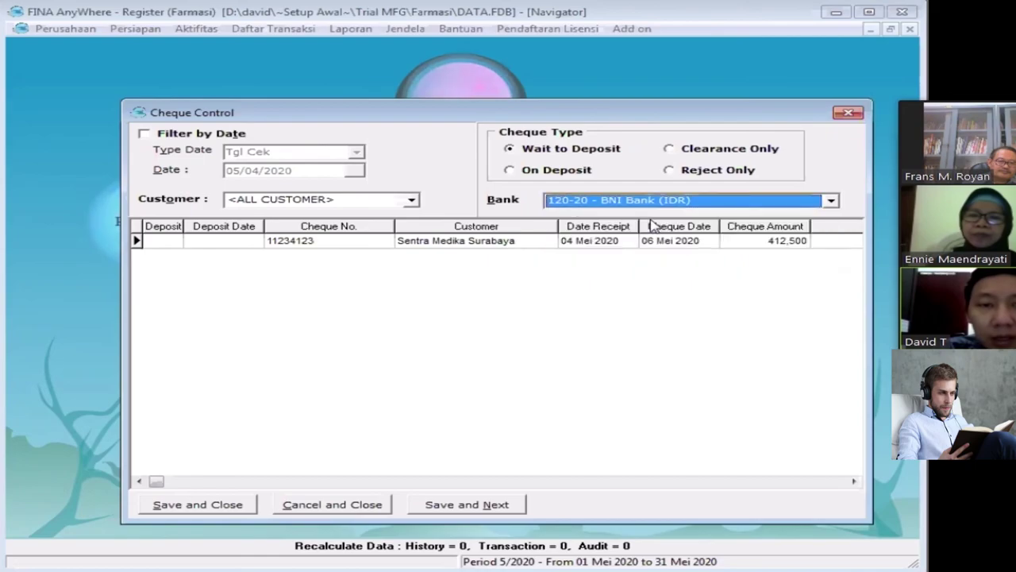
{"action": "left_click", "coordinate": [162, 240]}
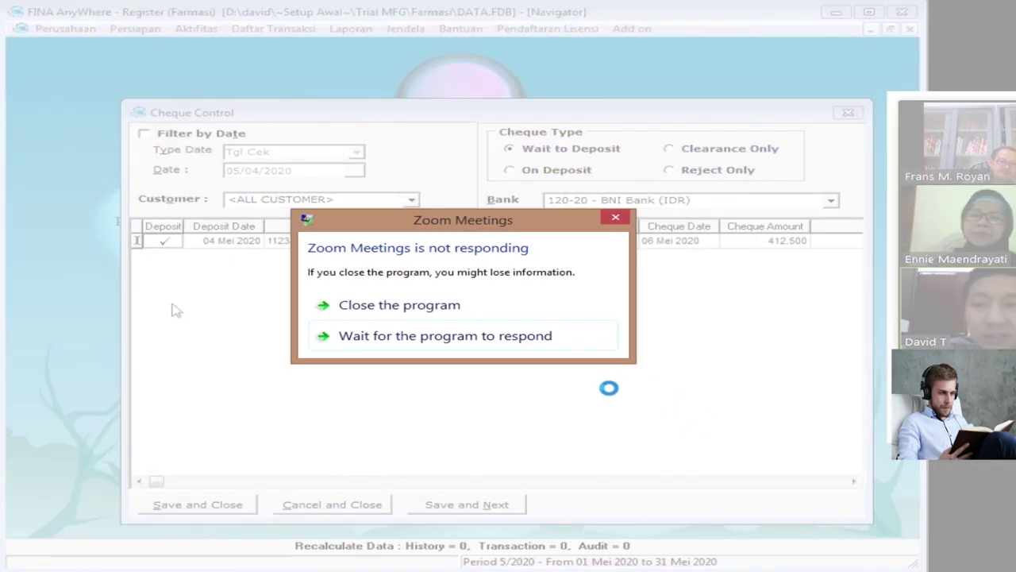
{"action": "left_click", "coordinate": [437, 334]}
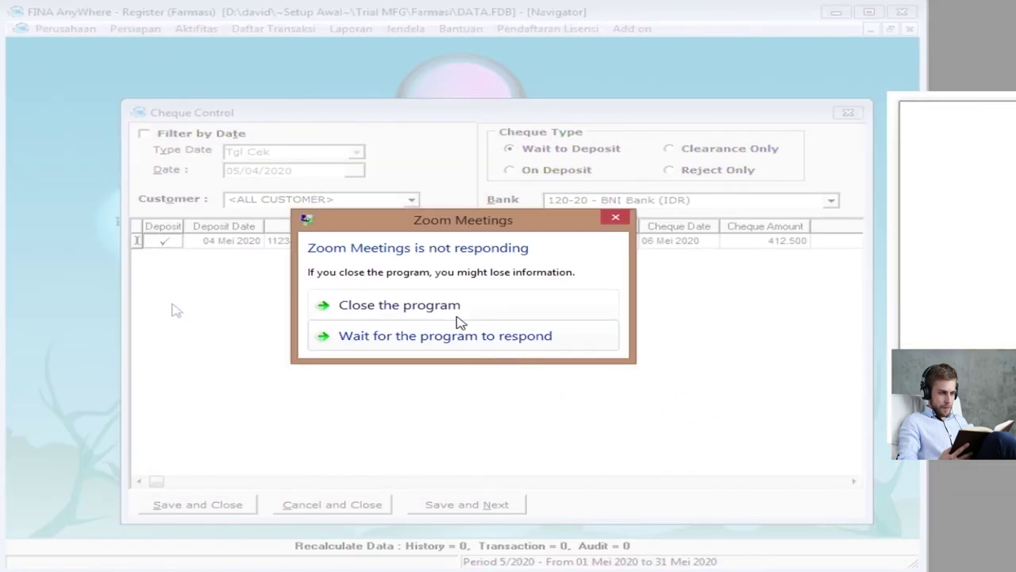
{"action": "left_click", "coordinate": [459, 316]}
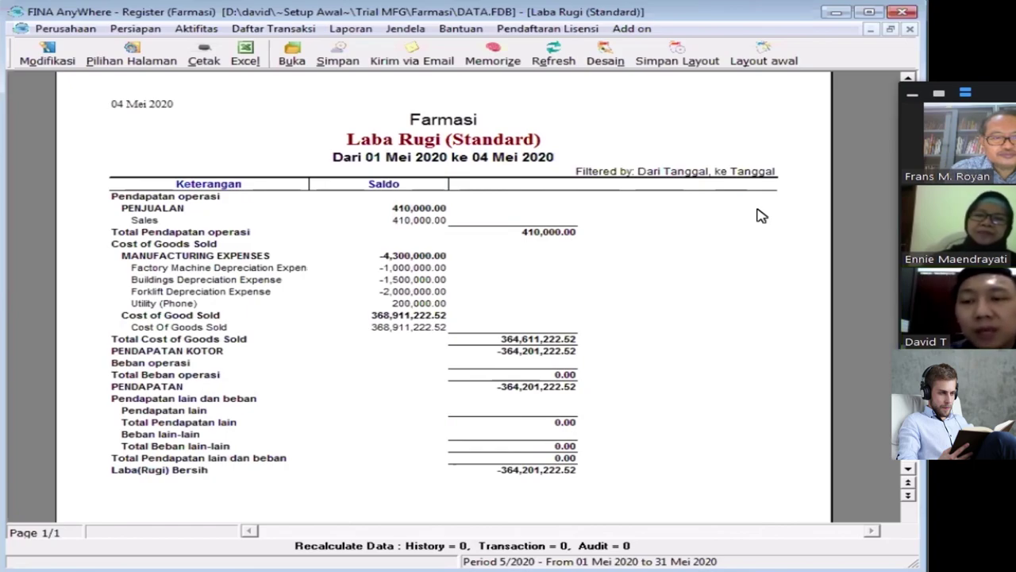
Close the Laba Rugi (Standard) report and return to the report index
{"action": "left_click", "coordinate": [910, 28]}
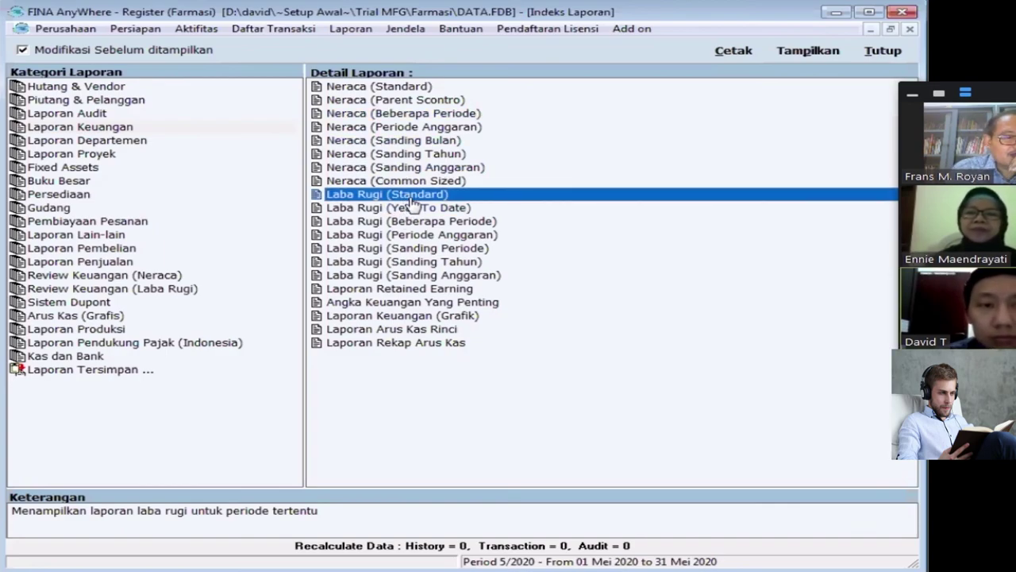
Display the Laba Rugi (Beberapa Periode) report, review its monthly columns down to net profit, and close it
{"action": "left_click", "coordinate": [431, 224]}
{"action": "double_click", "coordinate": [643, 229]}
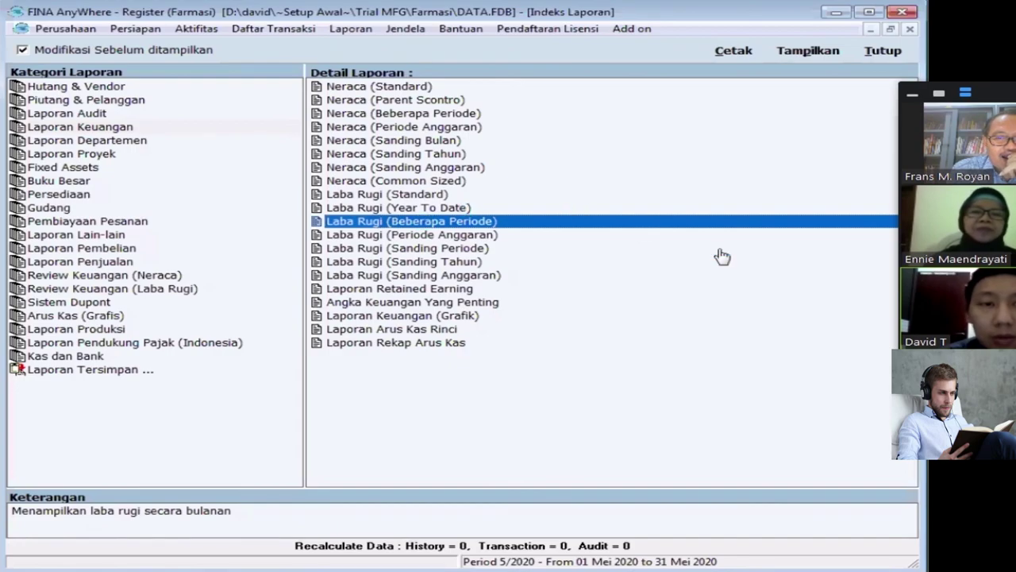
{"action": "key", "text": "Return"}
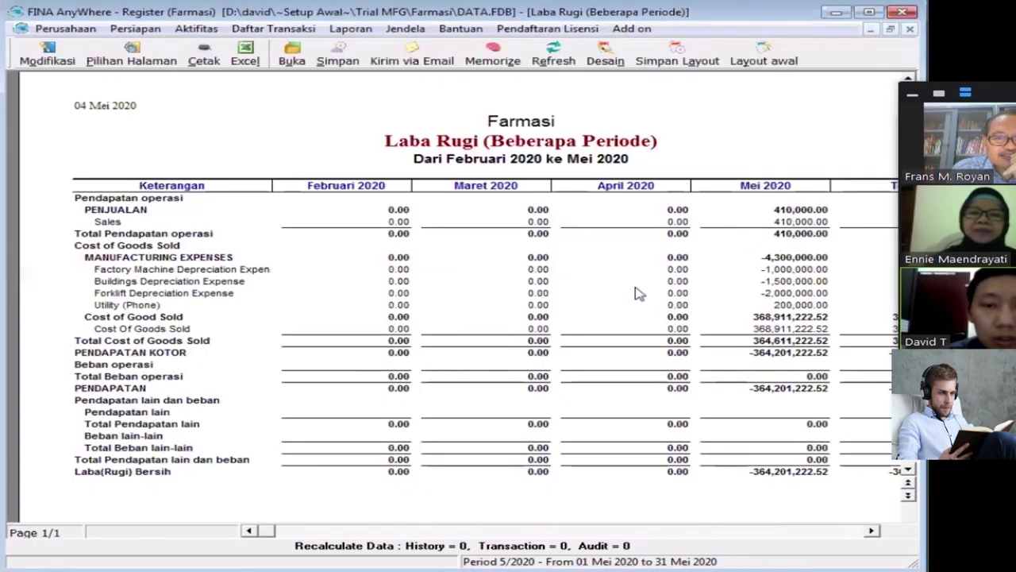
{"action": "scroll", "coordinate": [639, 292], "scroll_direction": "down", "scroll_amount": 1}
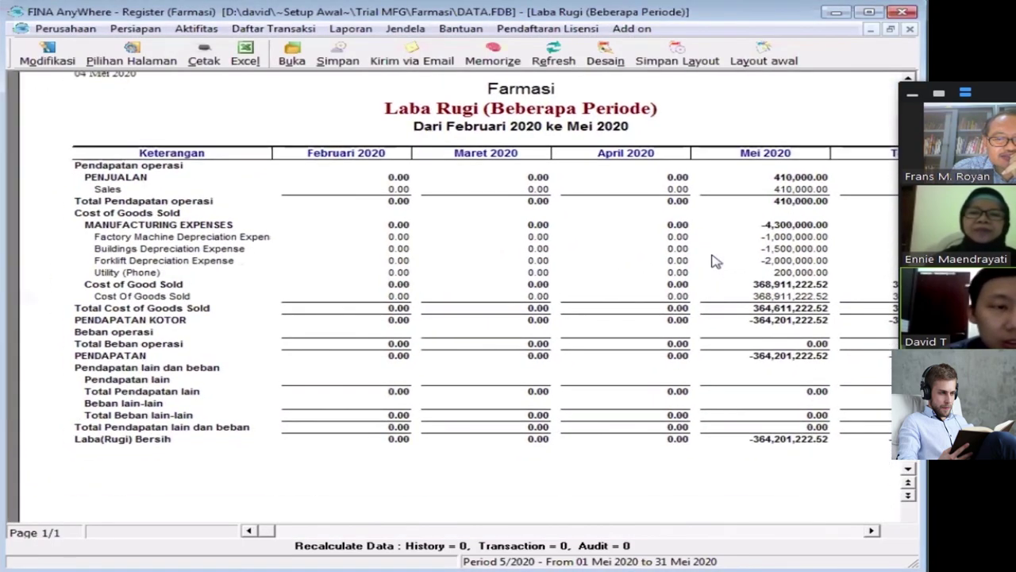
{"action": "left_click", "coordinate": [910, 30]}
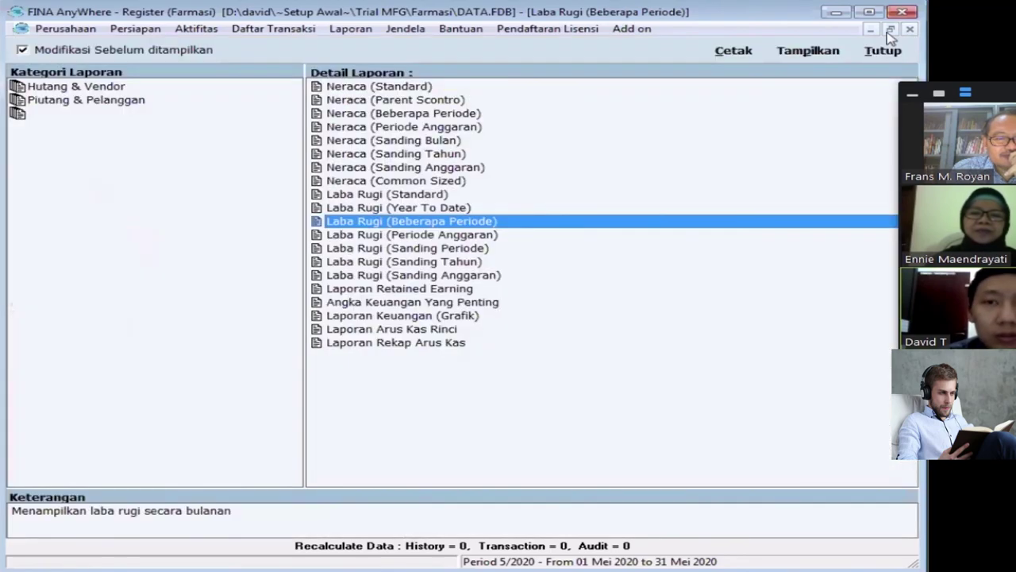
Create a new Pembayaran Lain cash and bank voucher paid from BNI Bank (IDR)
{"action": "left_click", "coordinate": [339, 32]}
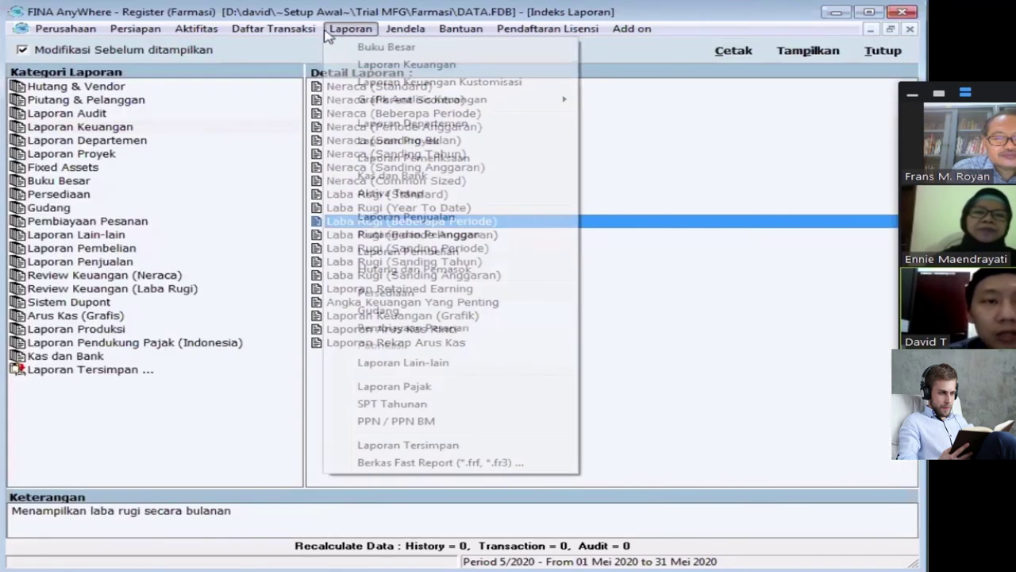
{"action": "mouse_move", "coordinate": [196, 28]}
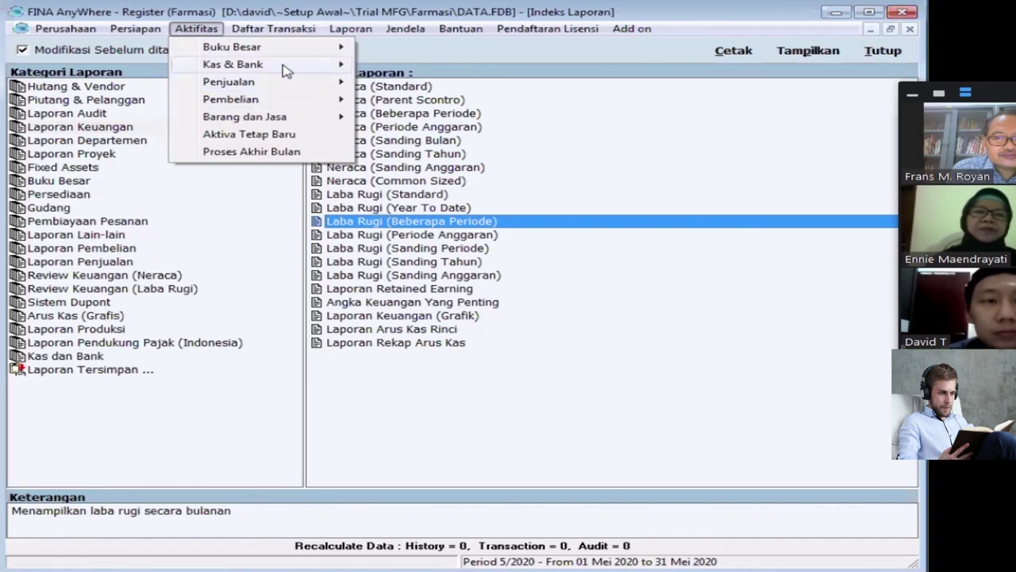
{"action": "mouse_move", "coordinate": [286, 69]}
{"action": "left_click", "coordinate": [439, 65]}
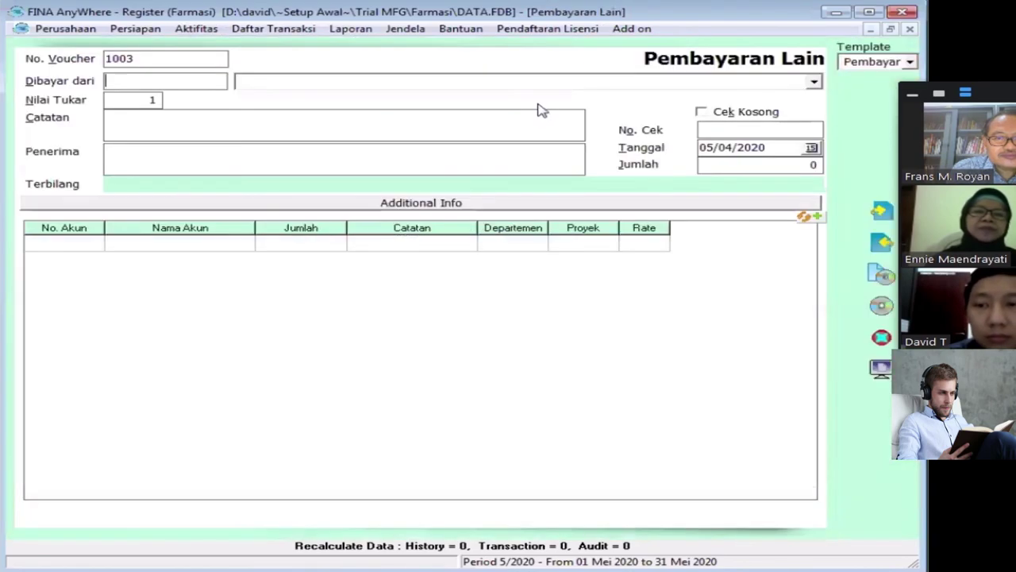
{"action": "left_click", "coordinate": [344, 82]}
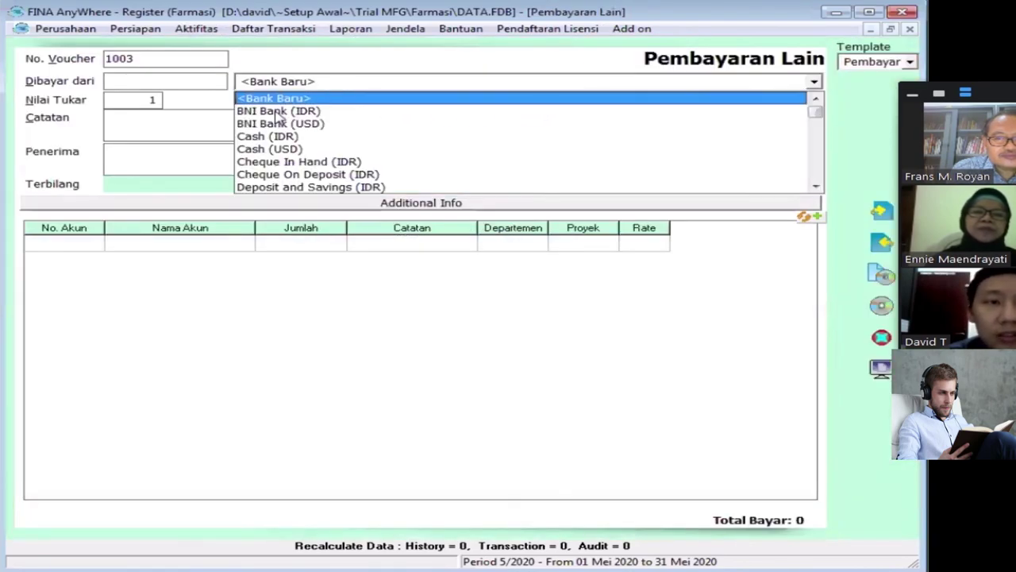
{"action": "left_click", "coordinate": [271, 112]}
Choose account 740-50 Internet Expense for the first line of the payment voucher
{"action": "left_click", "coordinate": [71, 243]}
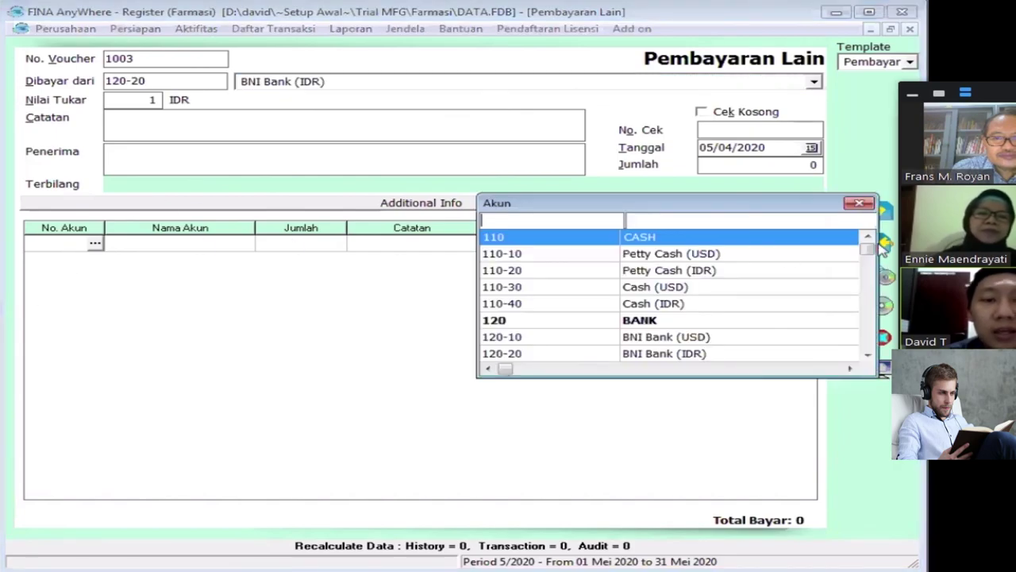
{"action": "left_click_drag", "start_coordinate": [869, 249], "coordinate": [868, 326]}
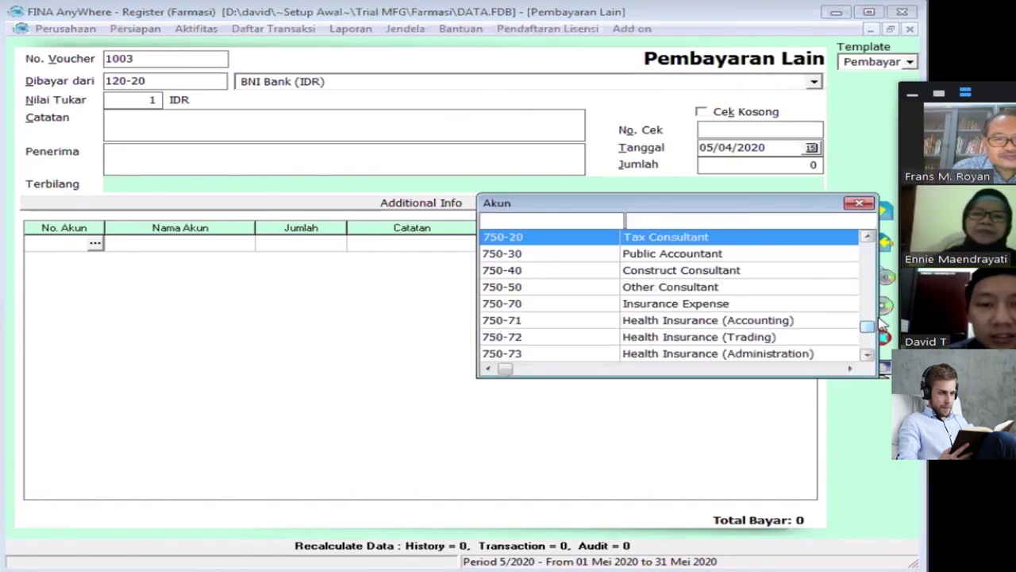
{"action": "left_click", "coordinate": [721, 304]}
{"action": "scroll", "coordinate": [721, 306], "scroll_direction": "up", "scroll_amount": 12}
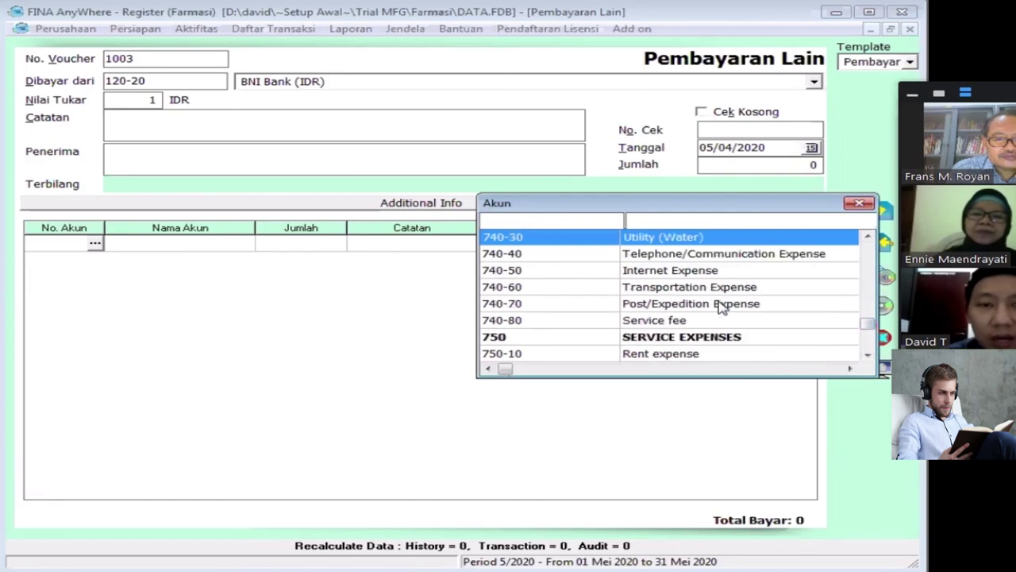
{"action": "scroll", "coordinate": [720, 306], "scroll_direction": "up", "scroll_amount": 2}
{"action": "double_click", "coordinate": [639, 307]}
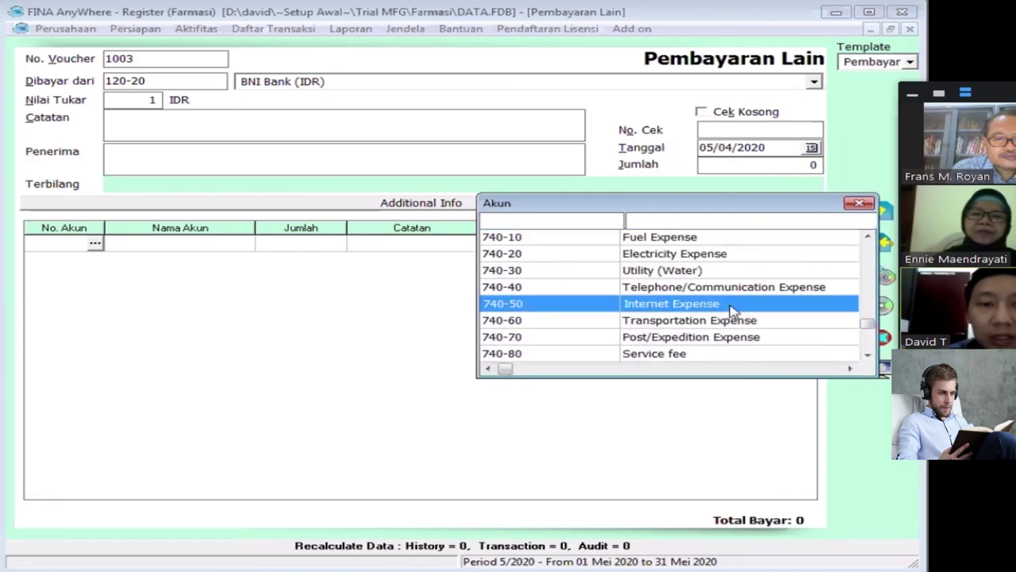
Set the Internet Expense line's amount to 500000 and save and close the payment voucher
{"action": "left_click", "coordinate": [306, 244]}
{"action": "type", "text": "500000"}
{"action": "key", "text": "Return"}
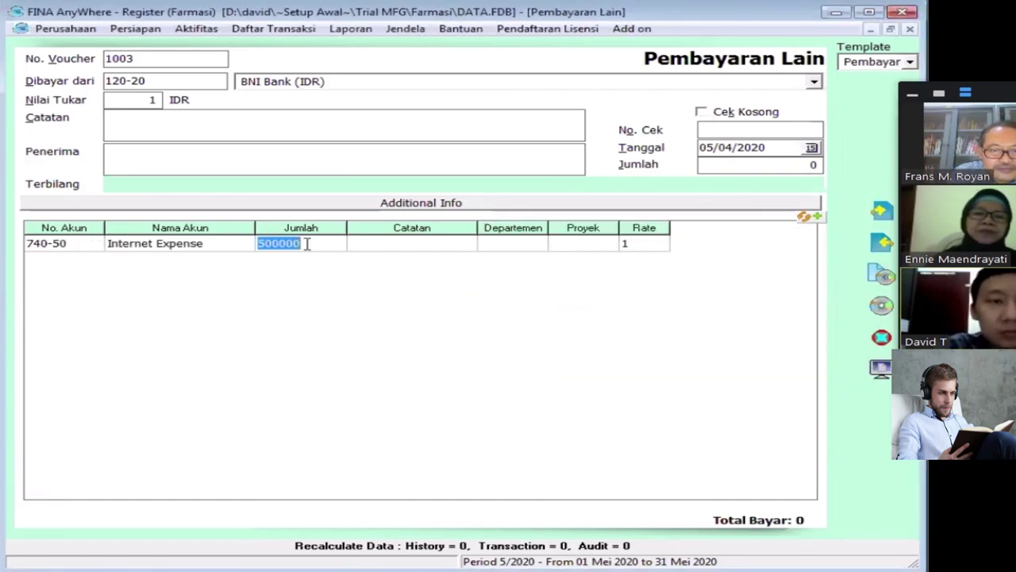
{"action": "left_click", "coordinate": [881, 306]}
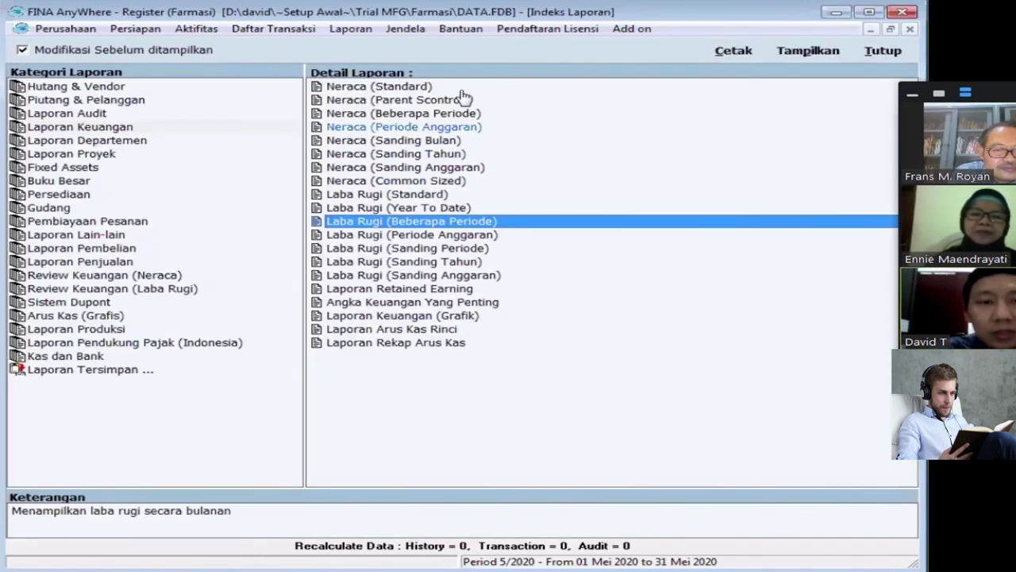
Open the Laba Rugi (Standard) report from the financial reports
{"action": "double_click", "coordinate": [389, 198]}
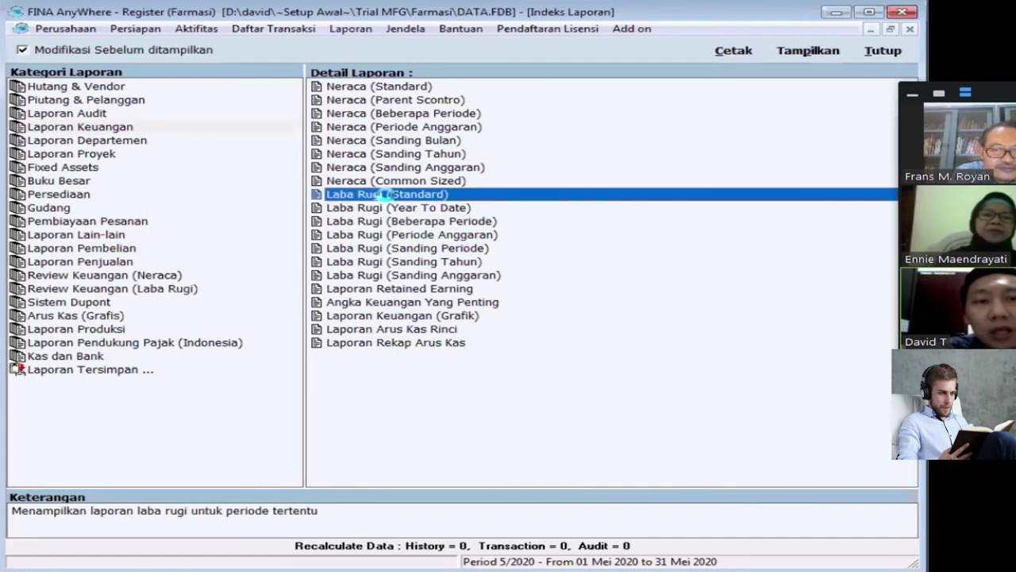